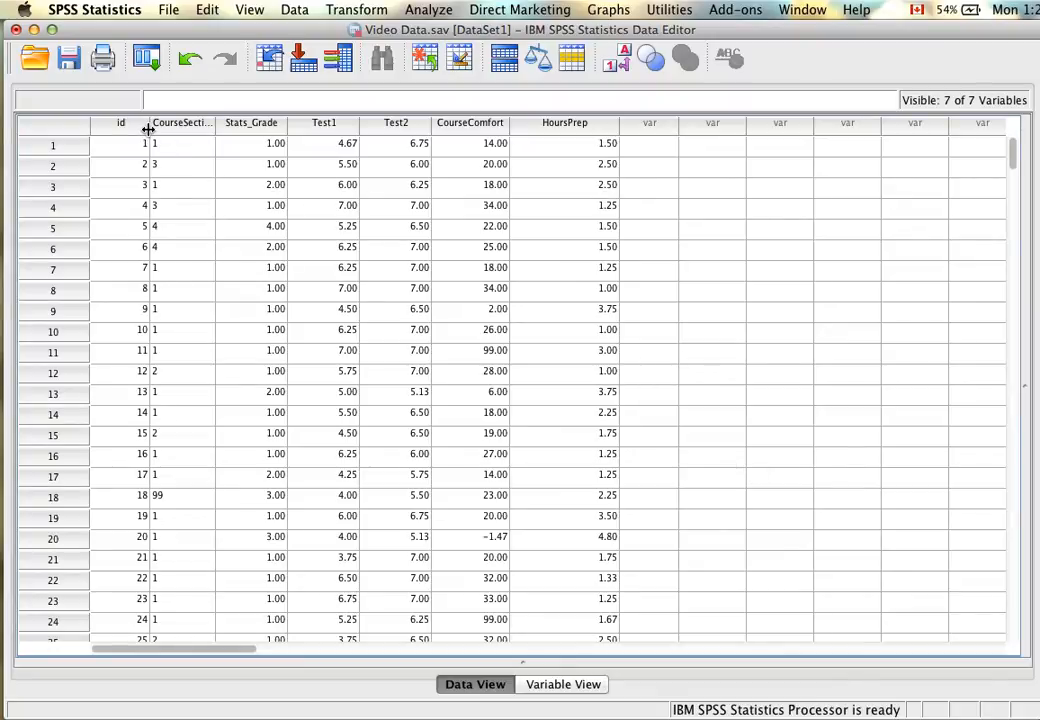
Narrow the id column and widen the CourseSection column so its full heading fits, and select the first case.
{"action": "left_click_drag", "start_coordinate": [148, 124], "coordinate": [137, 124]}
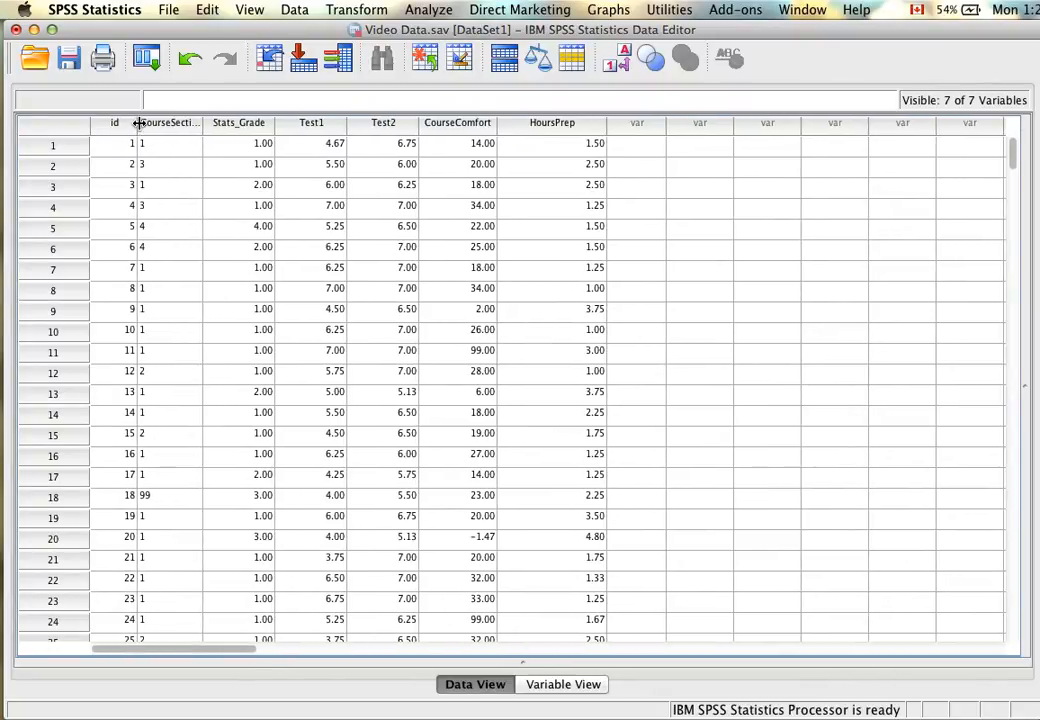
{"action": "left_click_drag", "start_coordinate": [204, 127], "coordinate": [228, 127]}
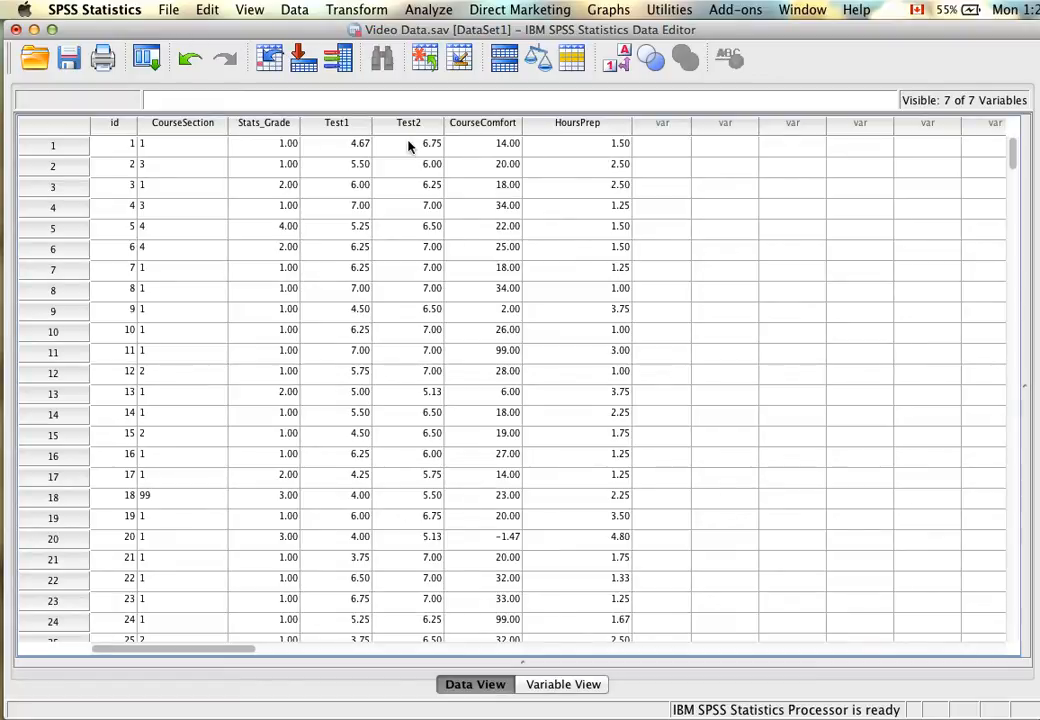
{"action": "left_click", "coordinate": [60, 148]}
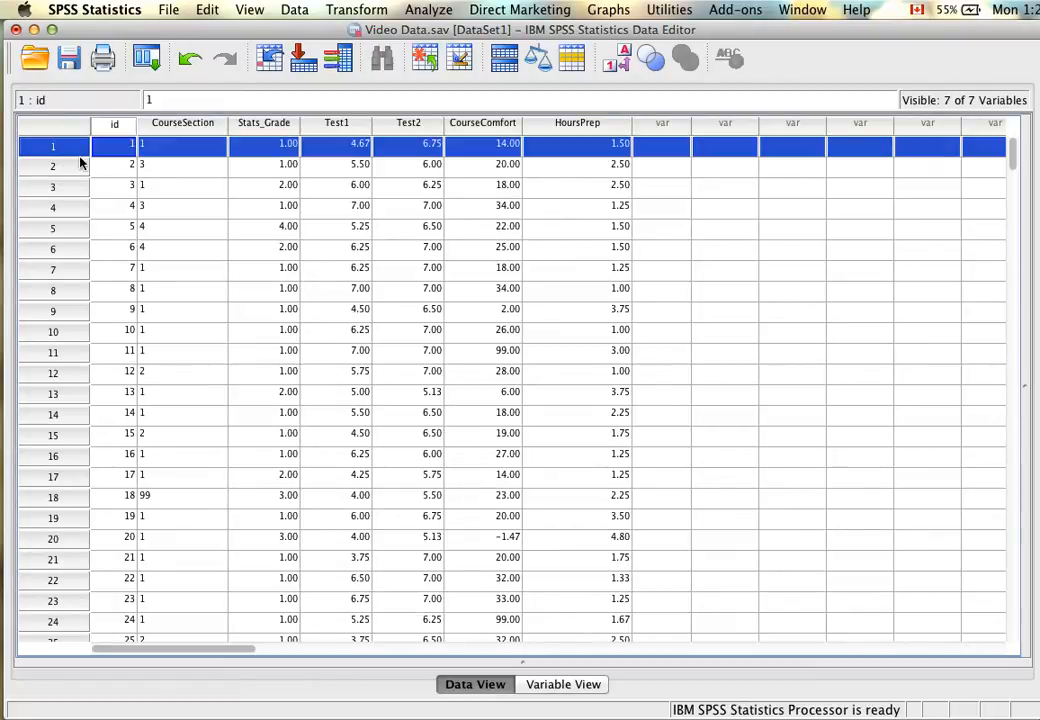
Open the variable definitions from the CourseSection column and widen the attribute columns.
{"action": "double_click", "coordinate": [184, 124]}
{"action": "scroll", "coordinate": [180, 175], "scroll_direction": "up", "scroll_amount": 1}
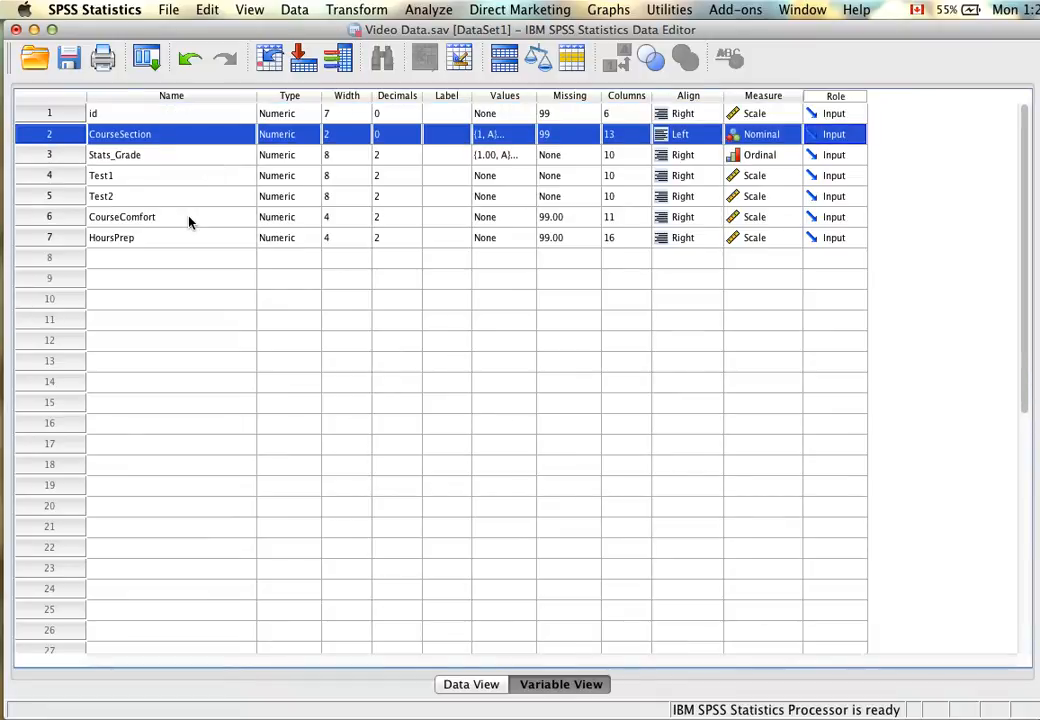
{"action": "left_click_drag", "start_coordinate": [537, 96], "coordinate": [584, 97]}
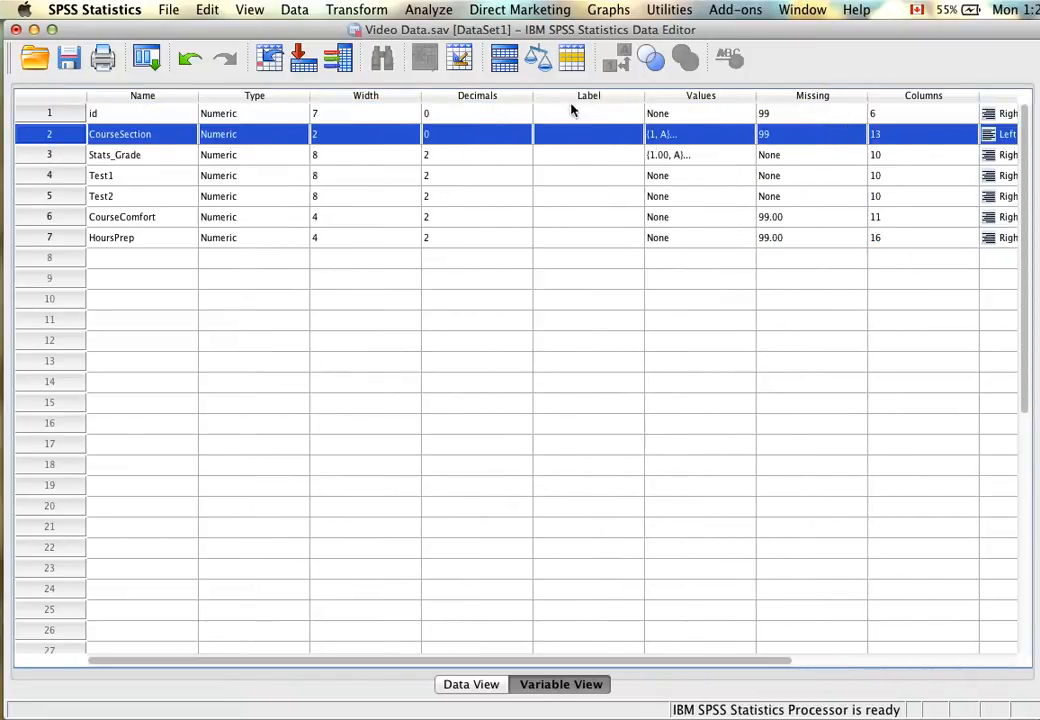
Review the value labels defined for CourseSection and for Stats_Grade.
{"action": "left_click", "coordinate": [752, 140]}
{"action": "left_click", "coordinate": [744, 135]}
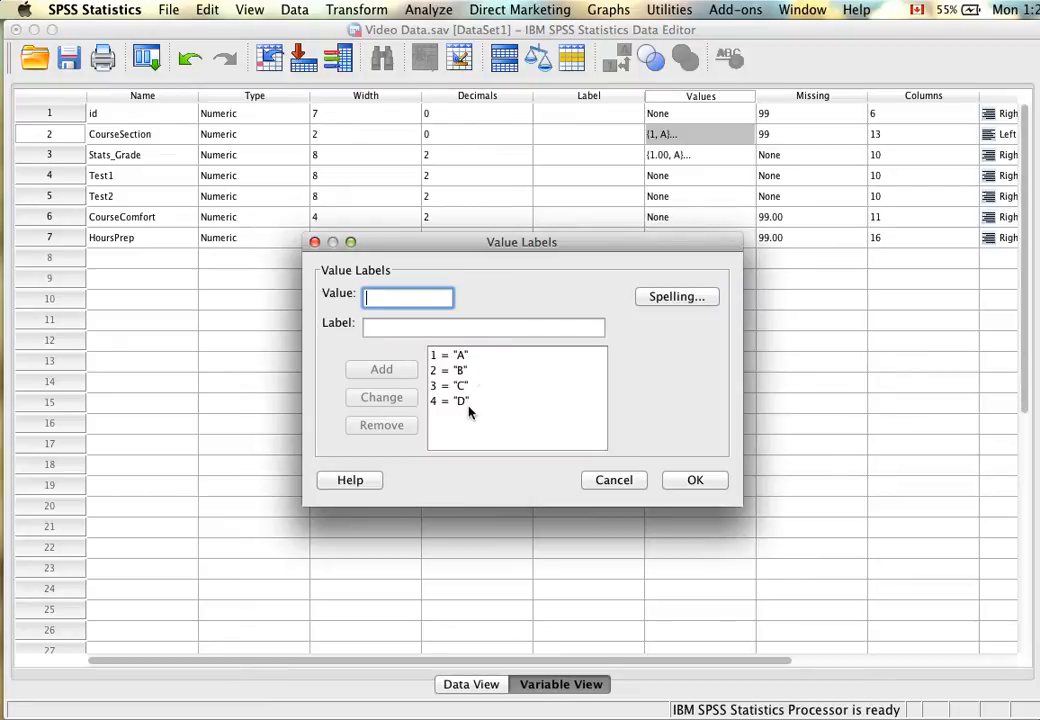
{"action": "left_click", "coordinate": [446, 354]}
{"action": "left_click", "coordinate": [689, 480]}
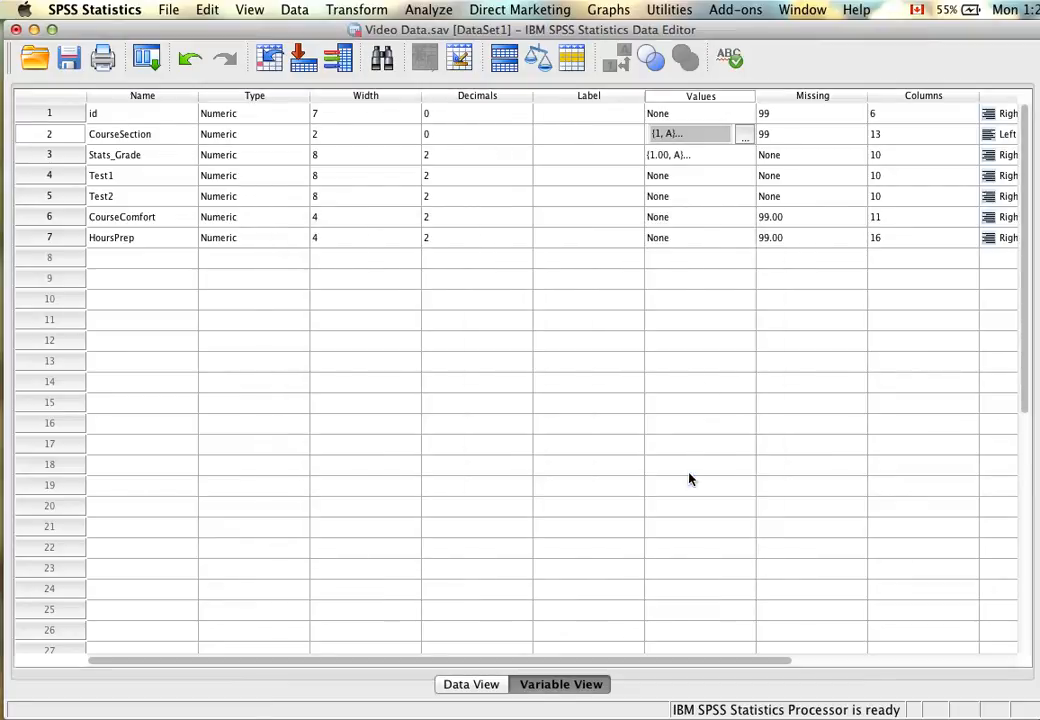
{"action": "left_click", "coordinate": [747, 156]}
{"action": "left_click", "coordinate": [745, 155]}
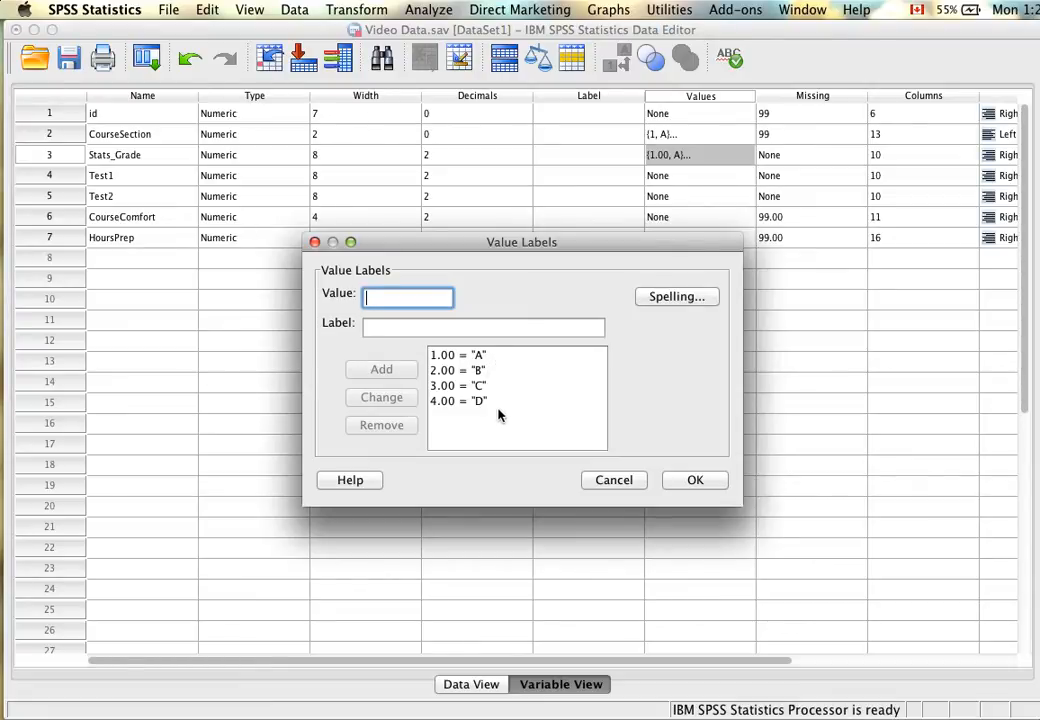
{"action": "left_click", "coordinate": [700, 481]}
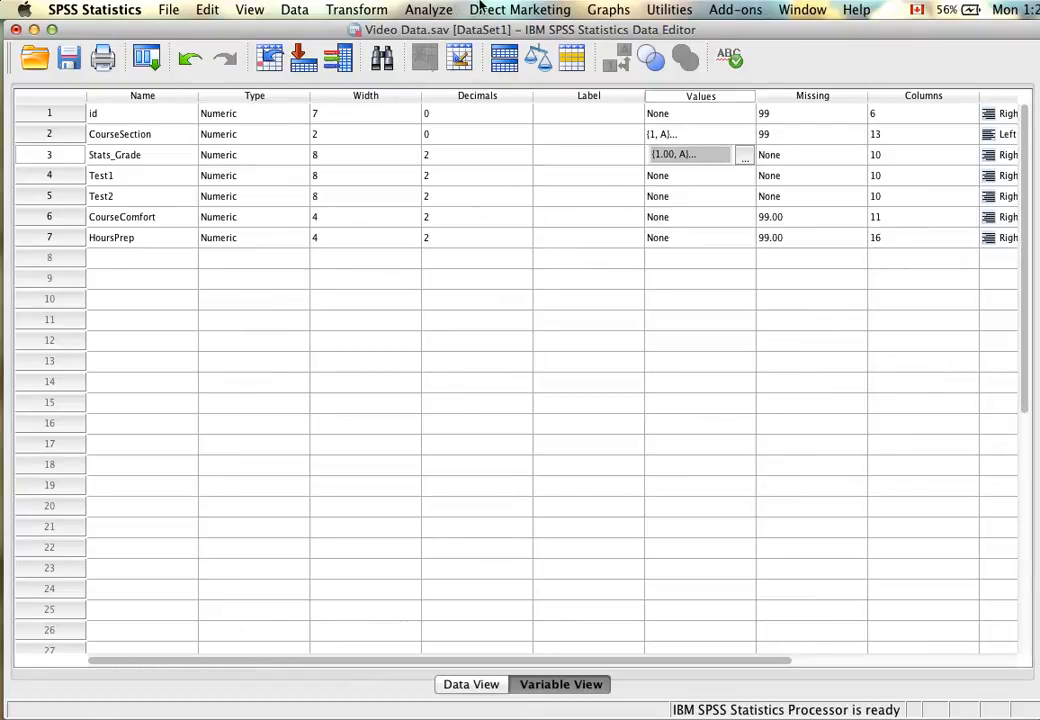
Start a new chart in Chart Builder from the Simple Scatter template and dismiss its element properties.
{"action": "left_click", "coordinate": [607, 10]}
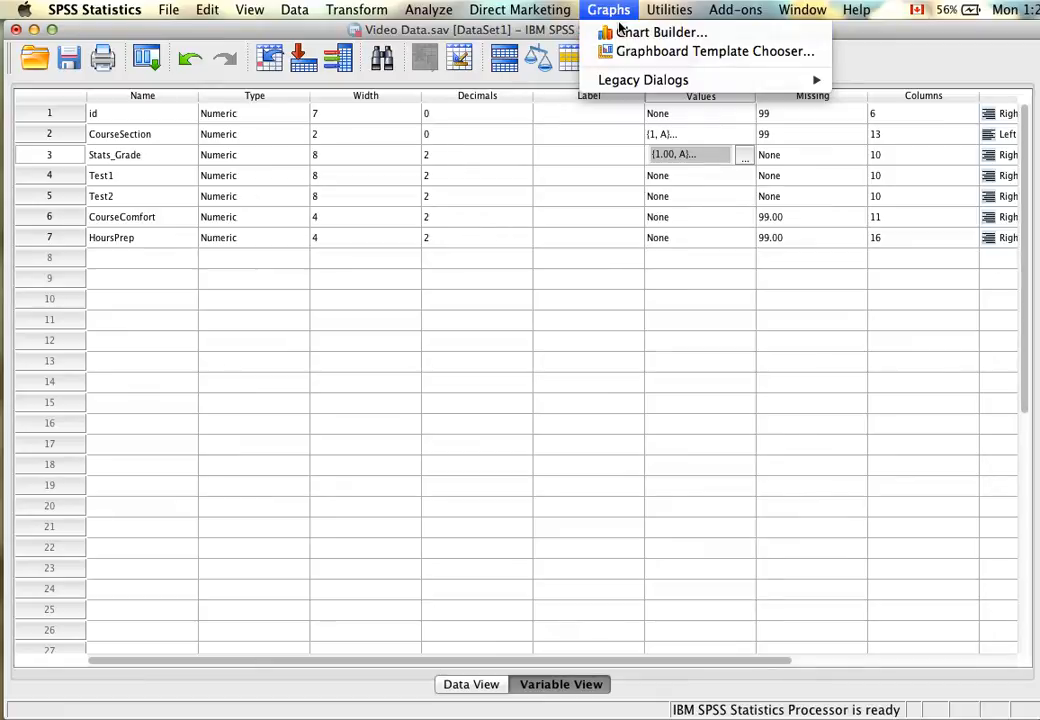
{"action": "left_click", "coordinate": [620, 33]}
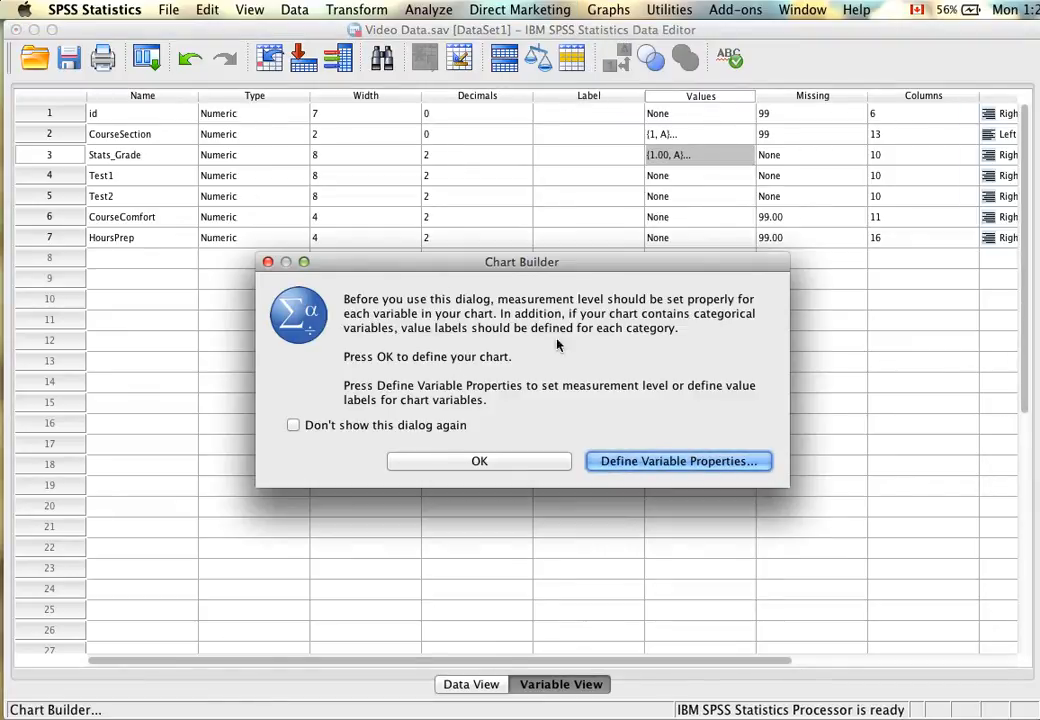
{"action": "left_click", "coordinate": [502, 468]}
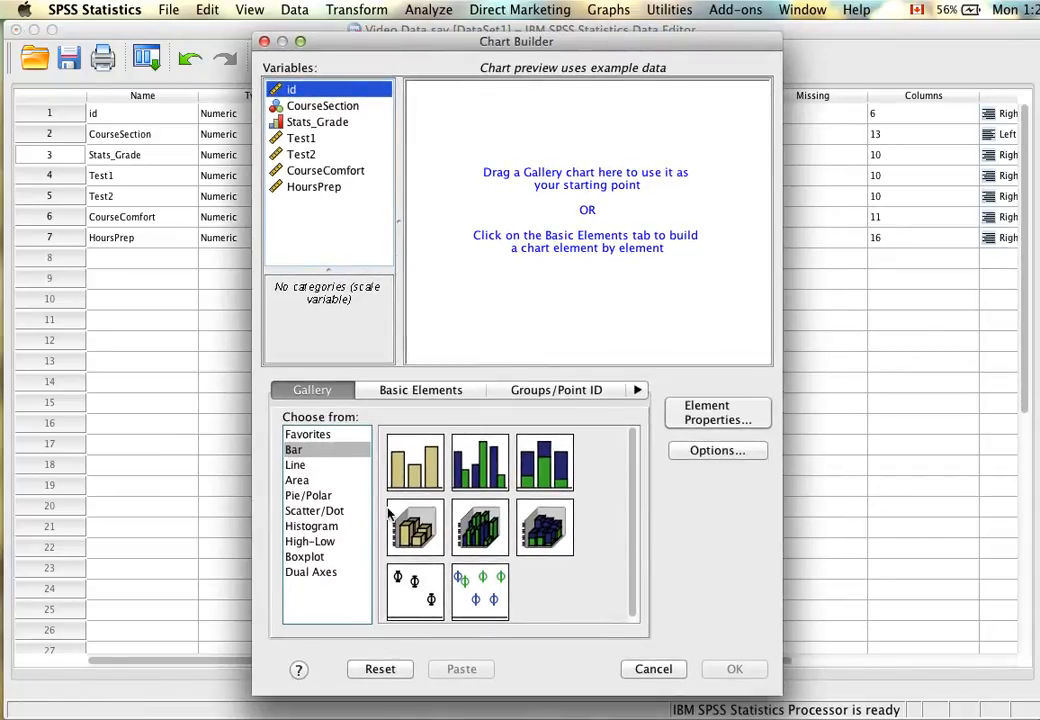
{"action": "left_click", "coordinate": [334, 511]}
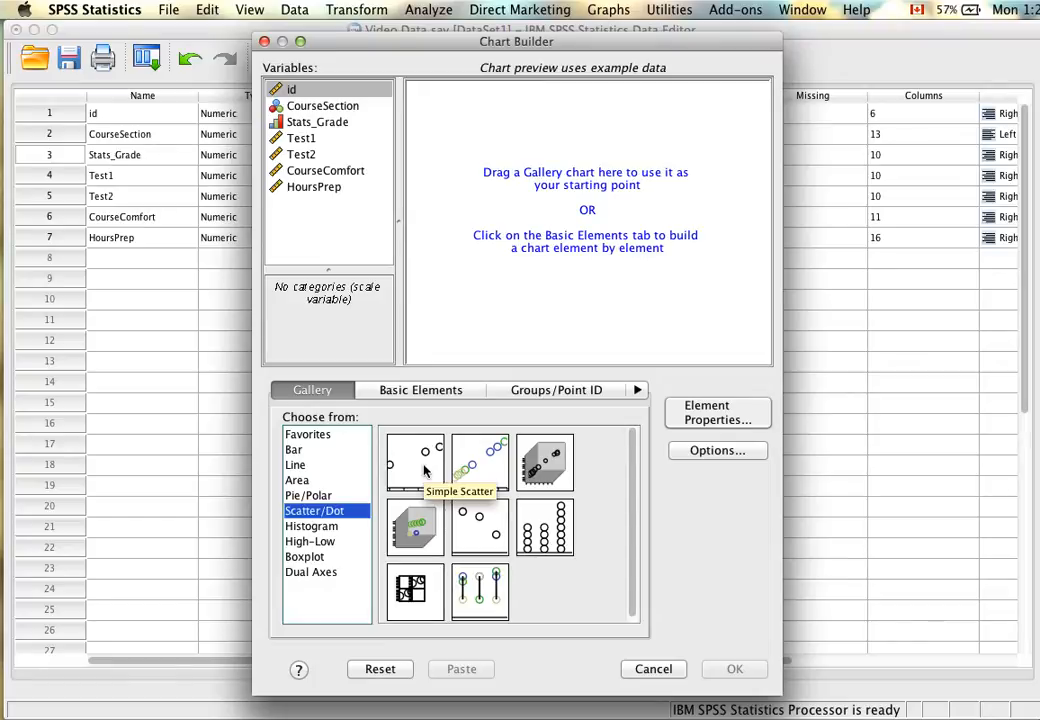
{"action": "left_click_drag", "start_coordinate": [424, 471], "coordinate": [590, 283]}
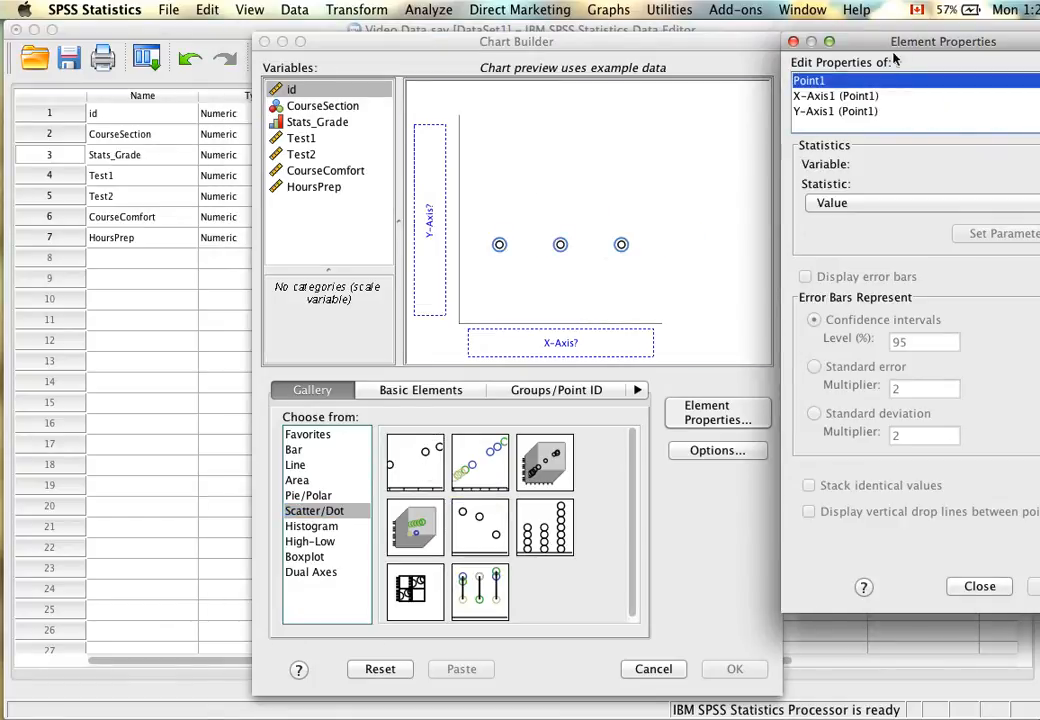
{"action": "left_click_drag", "start_coordinate": [900, 41], "coordinate": [800, 37]}
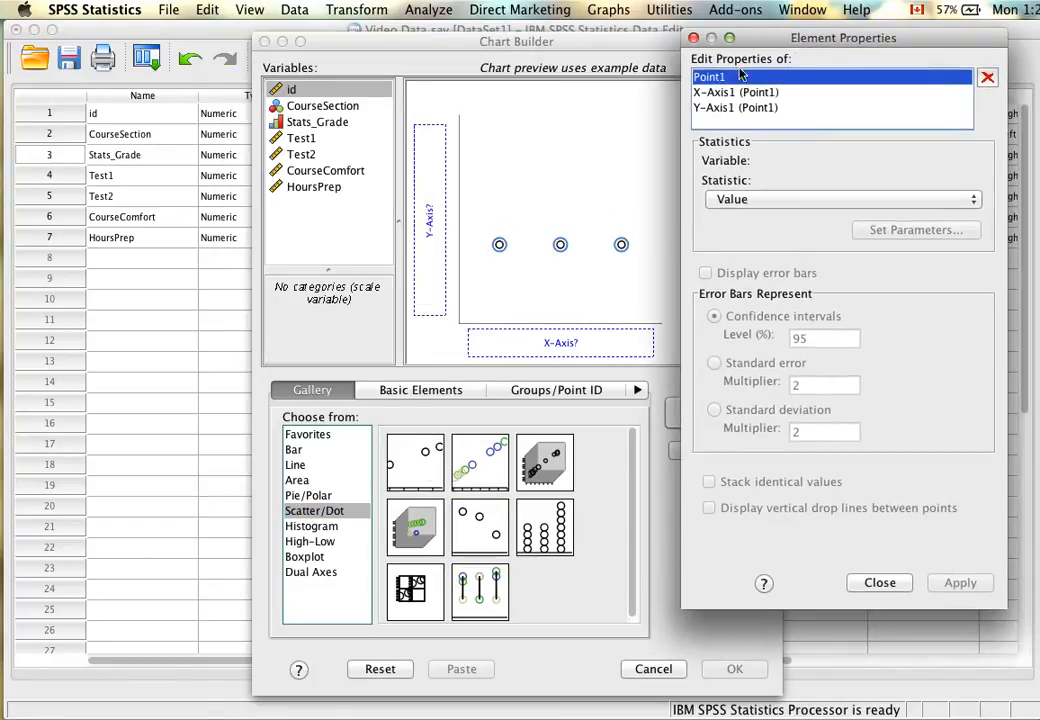
{"action": "left_click", "coordinate": [693, 37]}
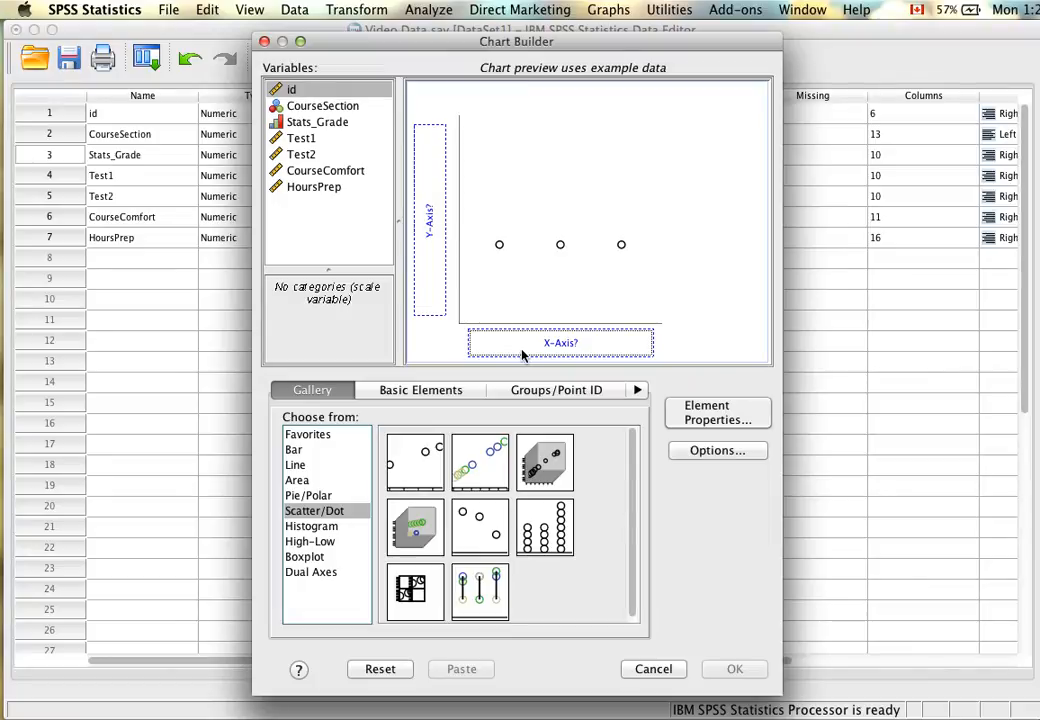
Assign Test1 to the scatterplot's X-axis and Test2 to its Y-axis.
{"action": "left_click", "coordinate": [372, 188]}
{"action": "left_click_drag", "start_coordinate": [310, 141], "coordinate": [520, 351]}
{"action": "left_click", "coordinate": [327, 157]}
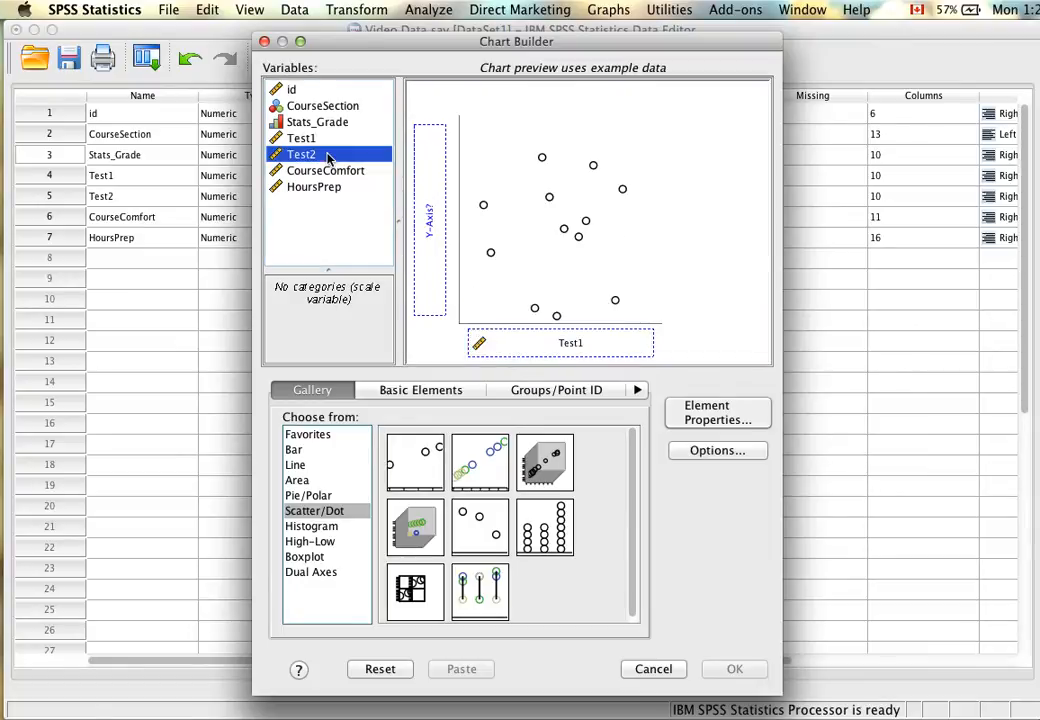
{"action": "left_click_drag", "start_coordinate": [308, 157], "coordinate": [430, 206]}
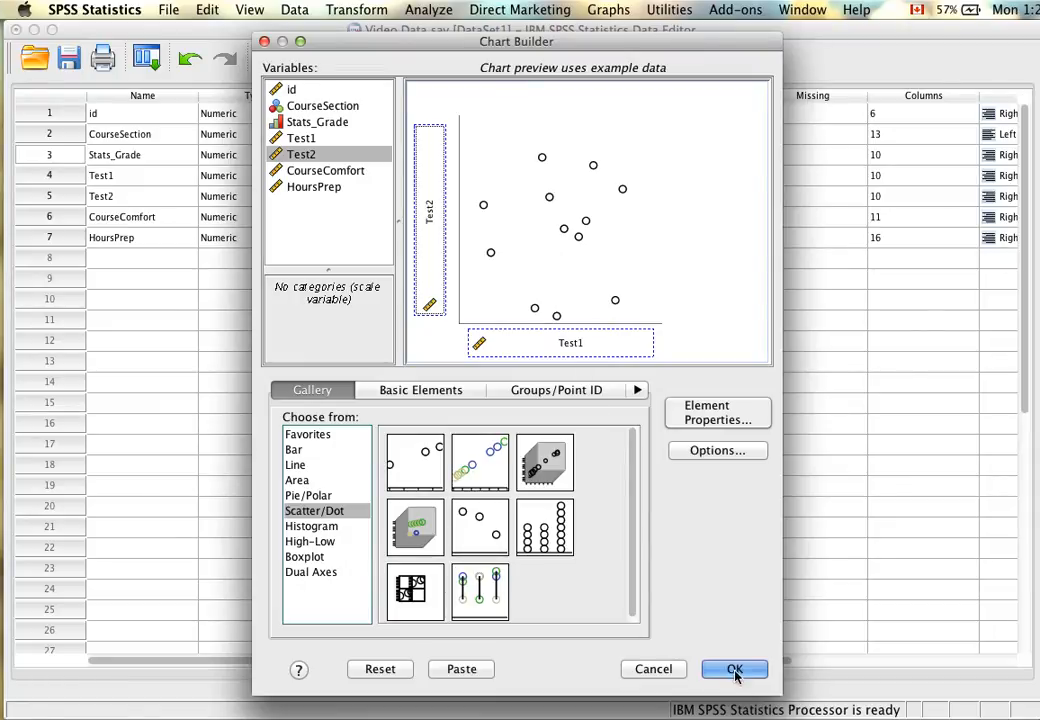
Paste the scatterplot's commands as syntax and run the whole block from DATASET ACTIVATE to END GPL.
{"action": "left_click", "coordinate": [474, 673]}
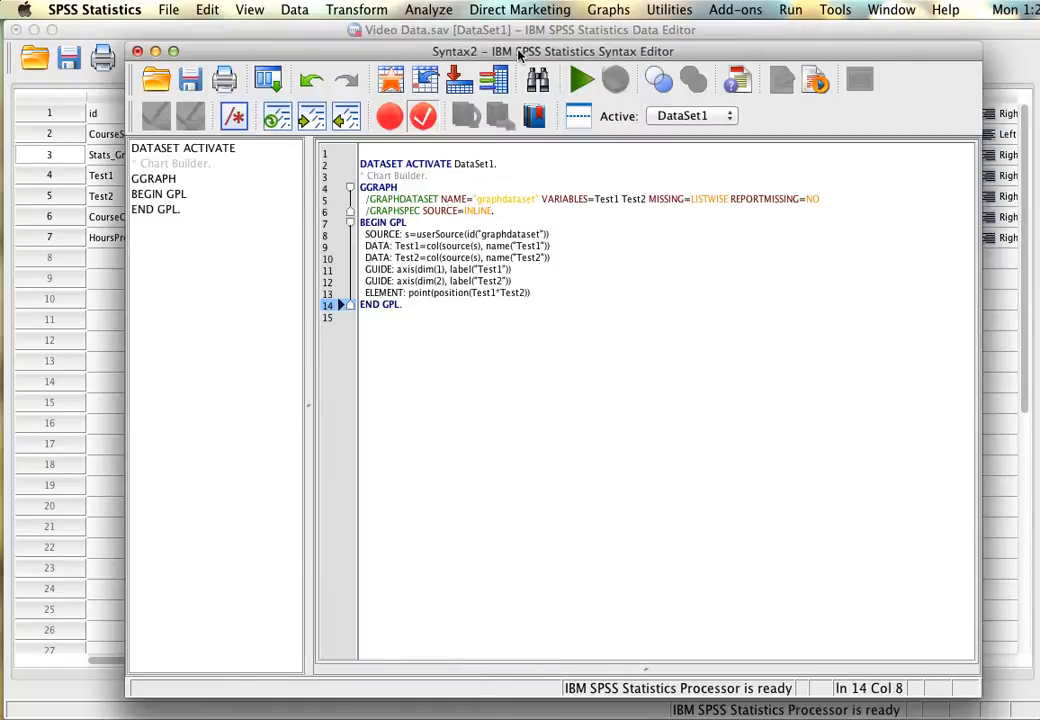
{"action": "left_click_drag", "start_coordinate": [519, 55], "coordinate": [456, 42]}
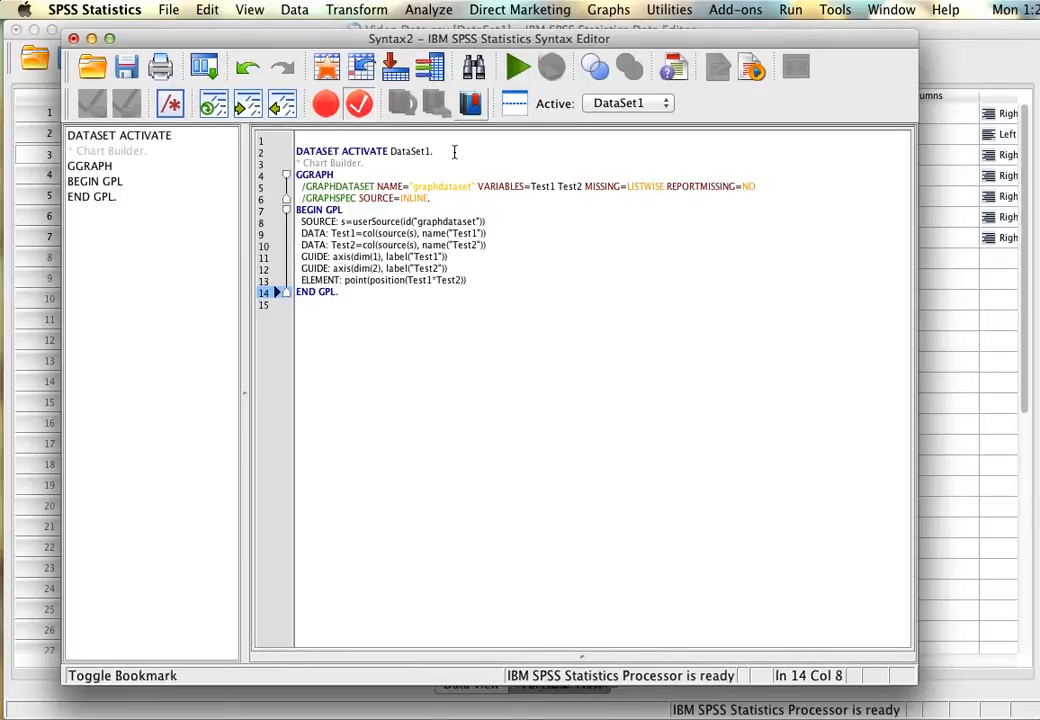
{"action": "left_click_drag", "start_coordinate": [448, 318], "coordinate": [302, 164]}
{"action": "left_click", "coordinate": [383, 318]}
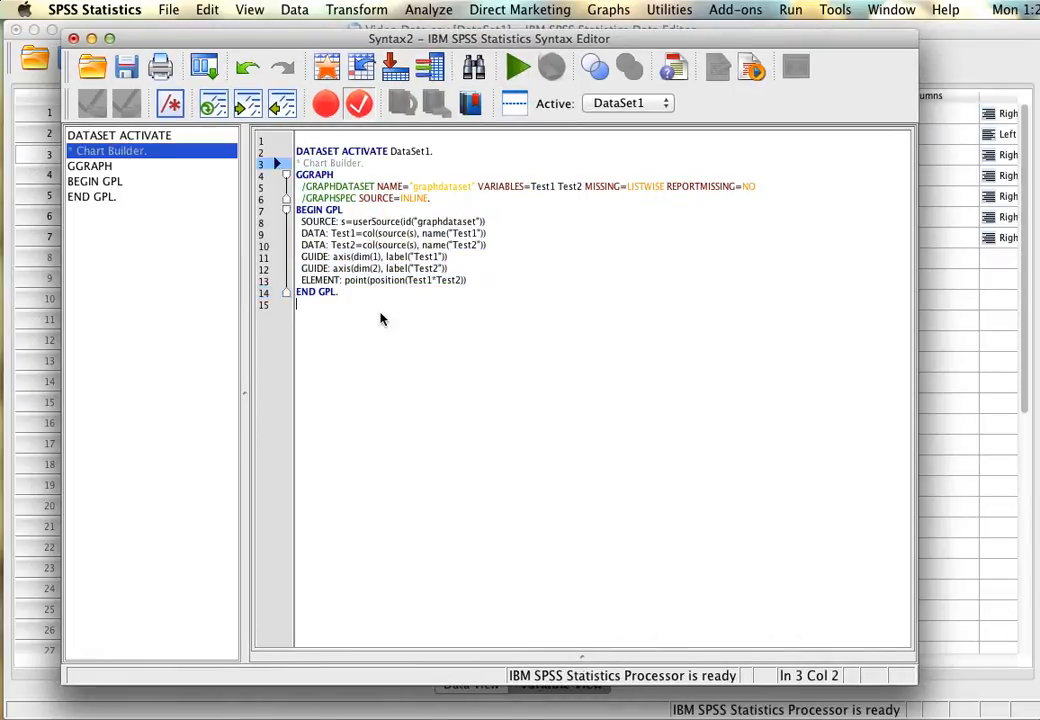
{"action": "left_click_drag", "start_coordinate": [420, 332], "coordinate": [297, 149]}
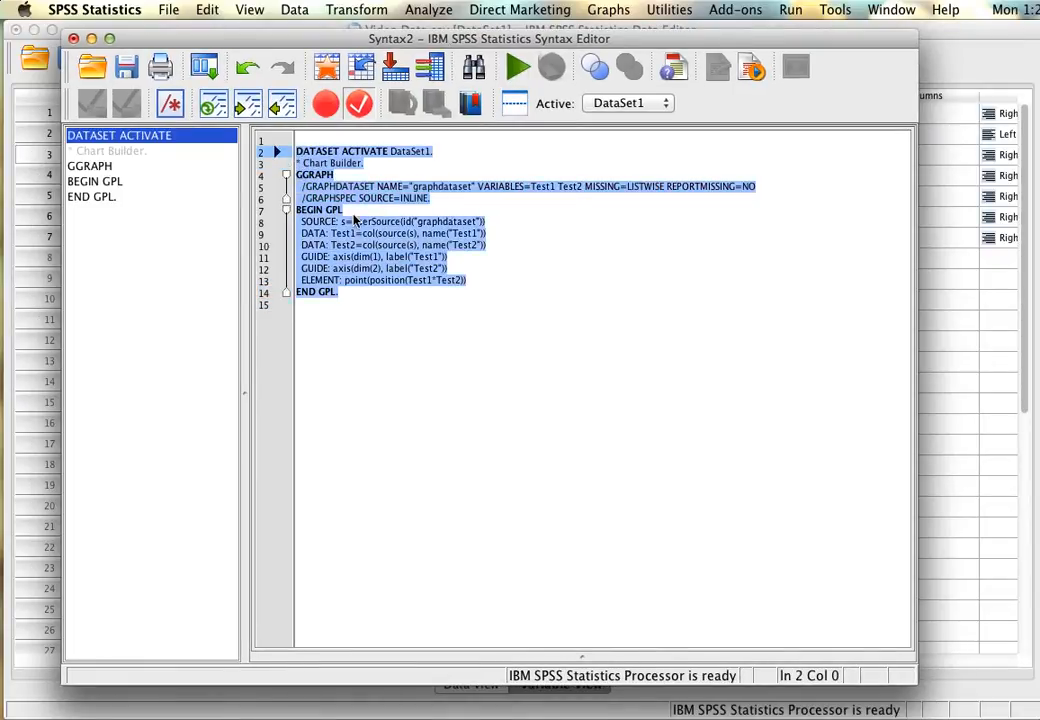
{"action": "right_click", "coordinate": [355, 217]}
{"action": "left_click", "coordinate": [420, 345]}
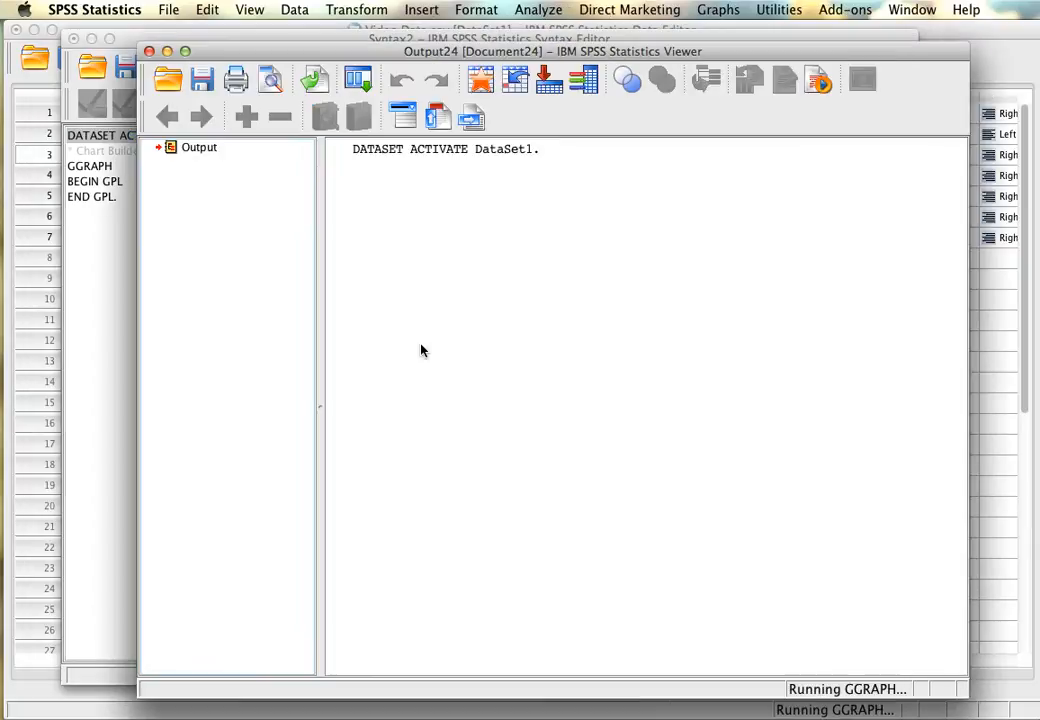
Enlarge the output window and examine the scatterplot of Test2 against Test1.
{"action": "left_click_drag", "start_coordinate": [490, 60], "coordinate": [430, 38]}
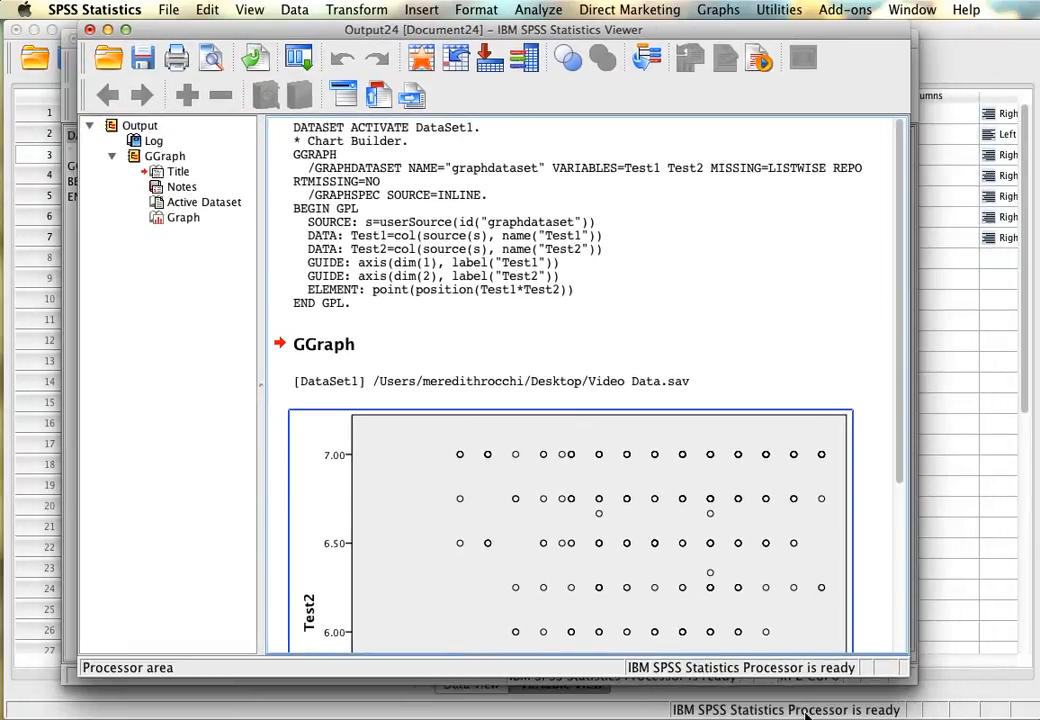
{"action": "left_click_drag", "start_coordinate": [906, 677], "coordinate": [924, 704]}
{"action": "scroll", "coordinate": [755, 488], "scroll_direction": "down", "scroll_amount": 5}
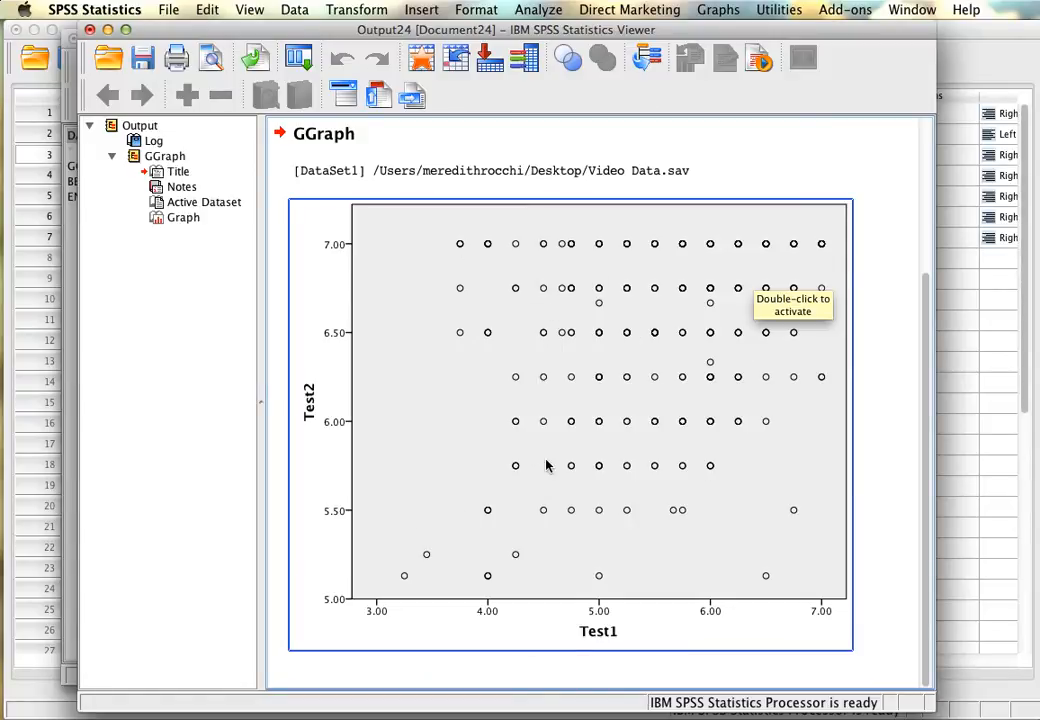
{"action": "left_click", "coordinate": [898, 368]}
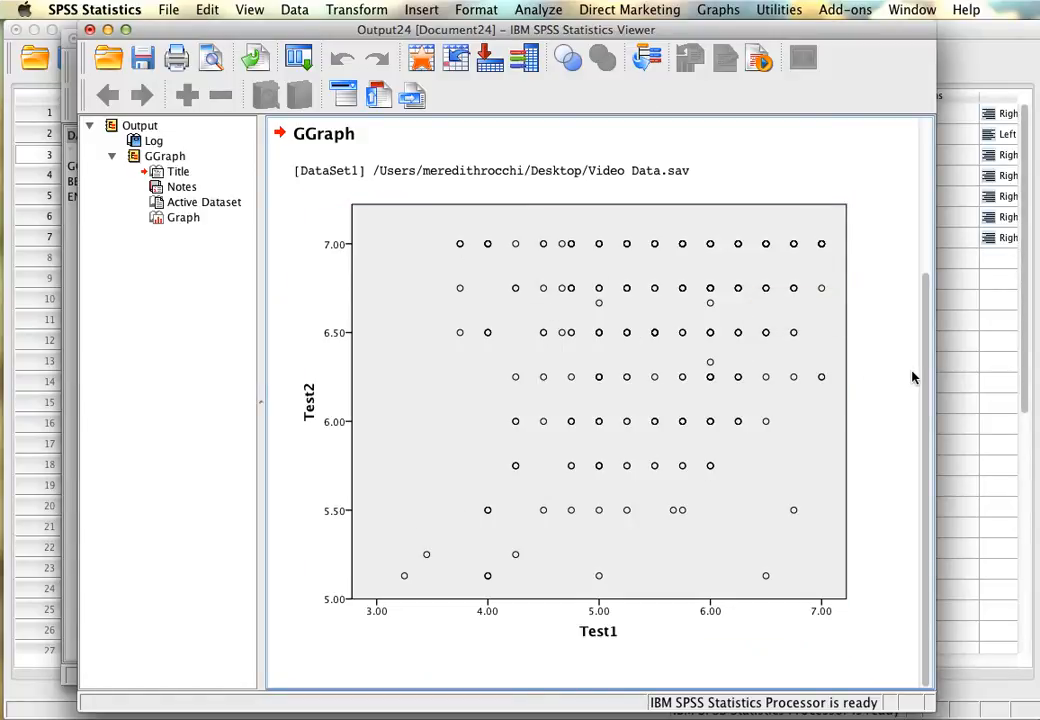
{"action": "left_click", "coordinate": [506, 464]}
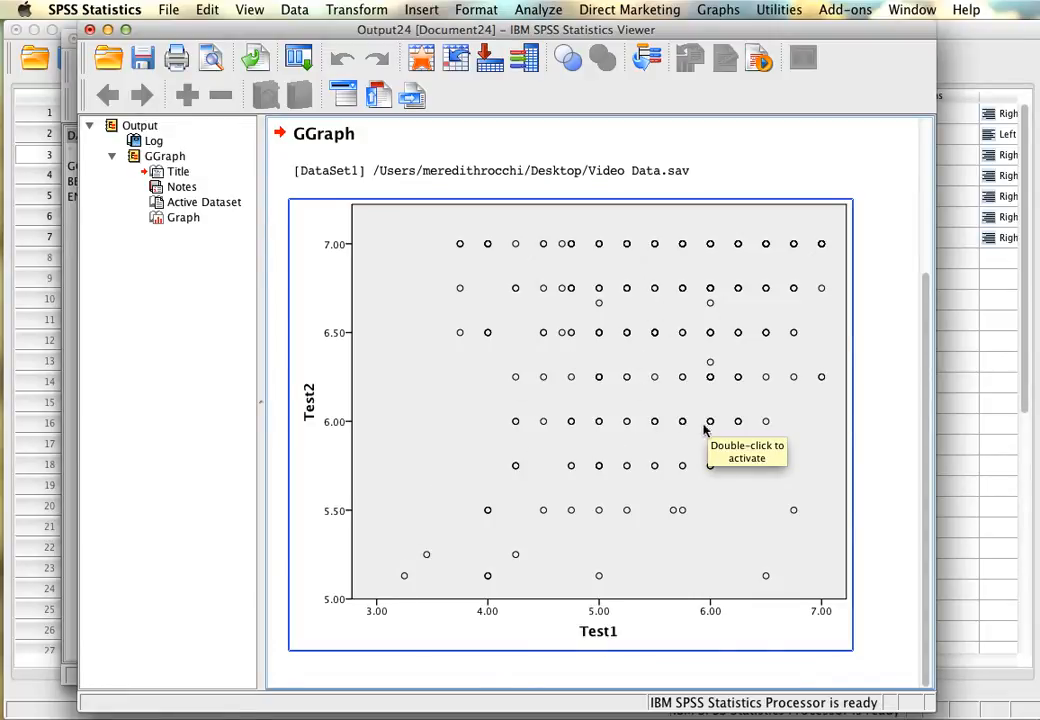
{"action": "left_click", "coordinate": [877, 506]}
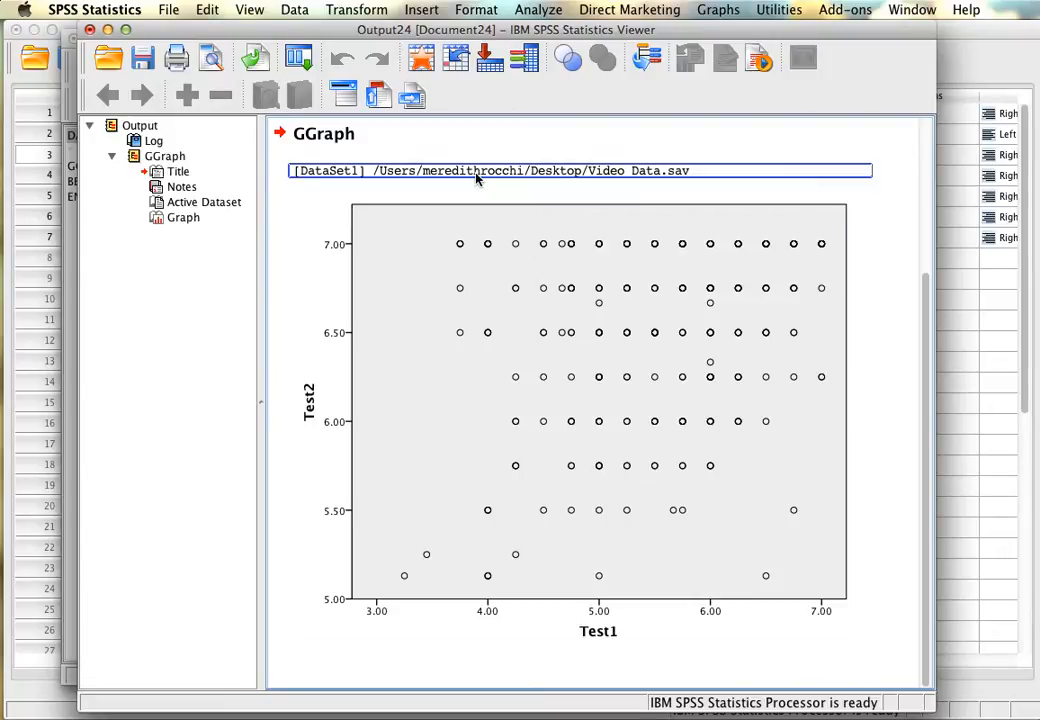
Close the output document without saving it and minimize the syntax window to return to the data file.
{"action": "left_click", "coordinate": [89, 29]}
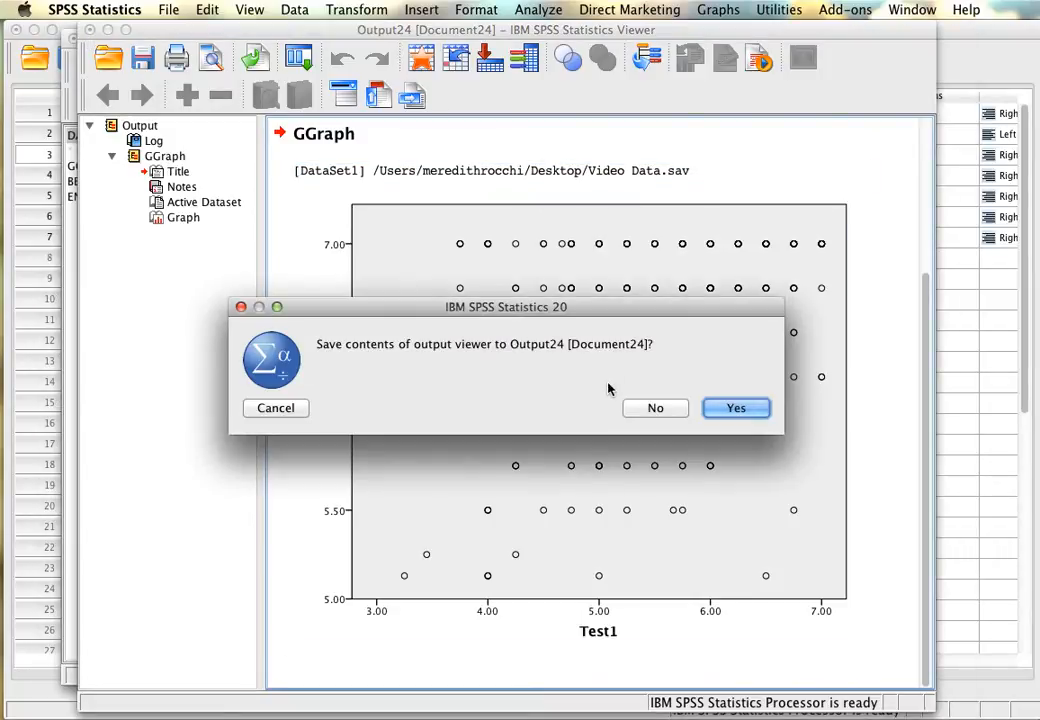
{"action": "left_click", "coordinate": [643, 409]}
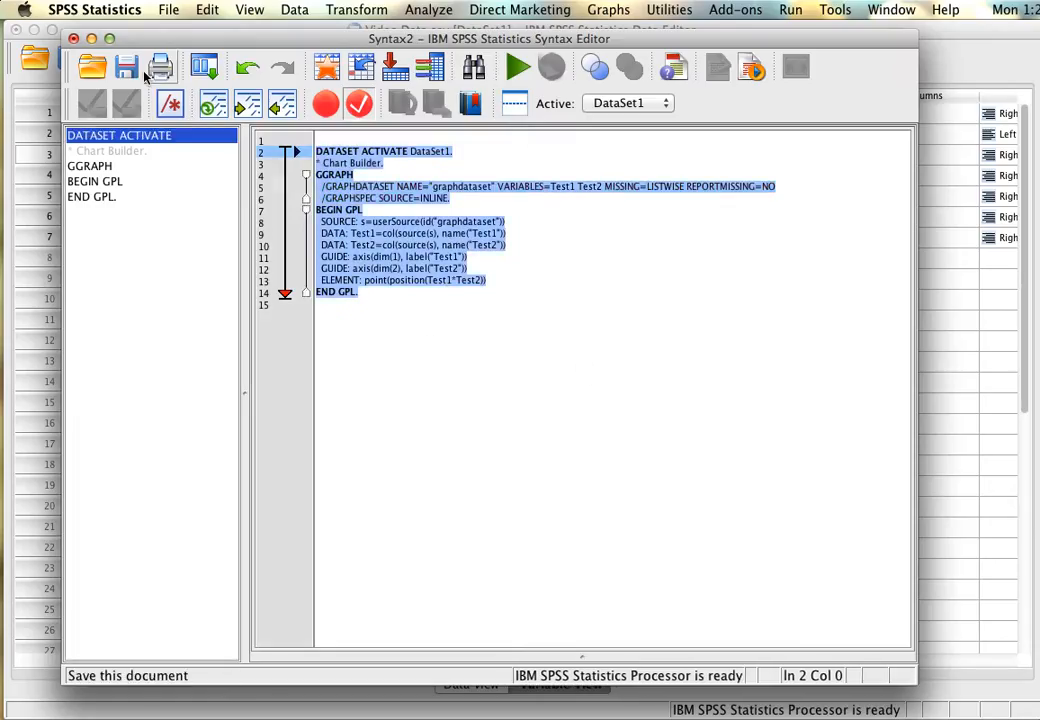
{"action": "left_click", "coordinate": [91, 39]}
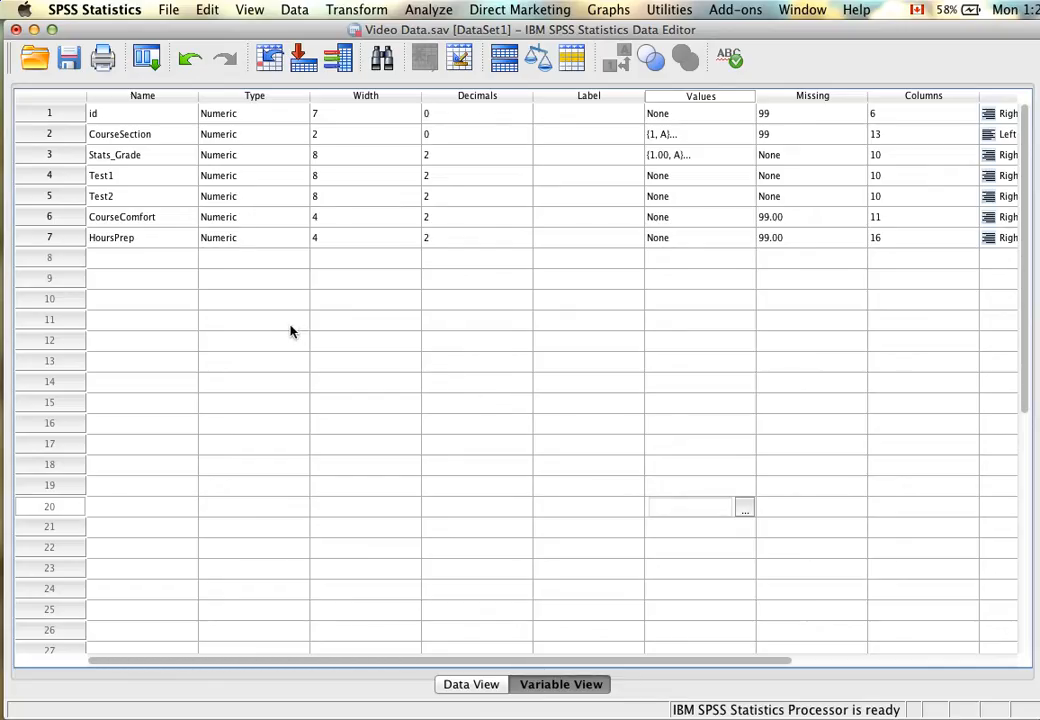
Set up a bivariate correlation with Test1 and Test2 as its variables.
{"action": "left_click", "coordinate": [432, 9]}
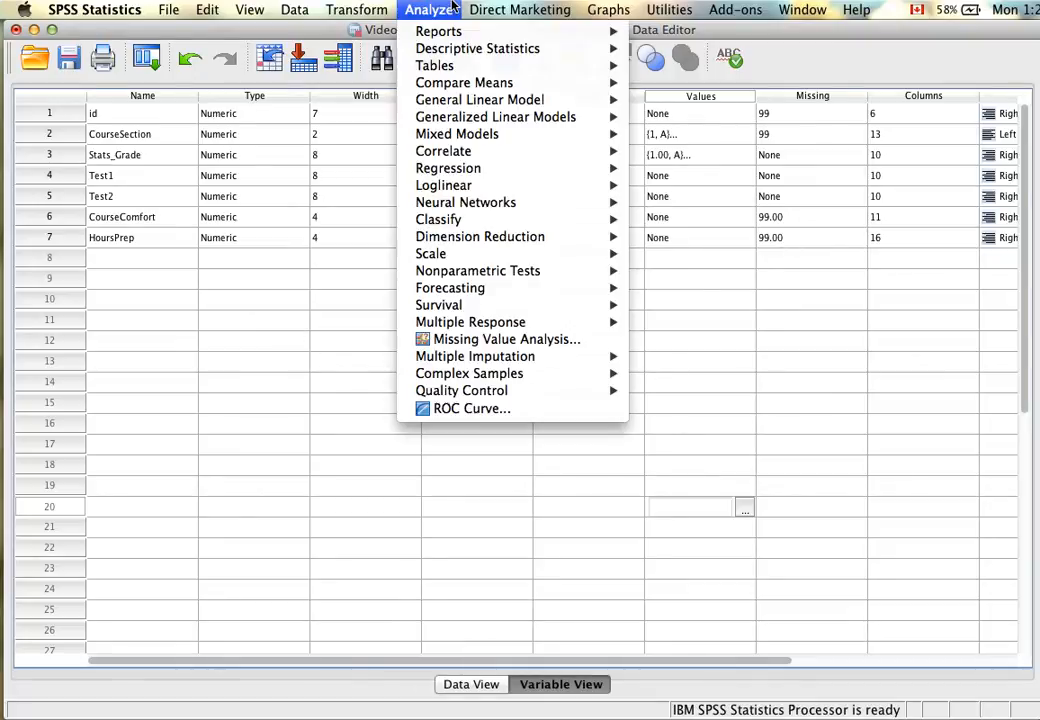
{"action": "mouse_move", "coordinate": [483, 153]}
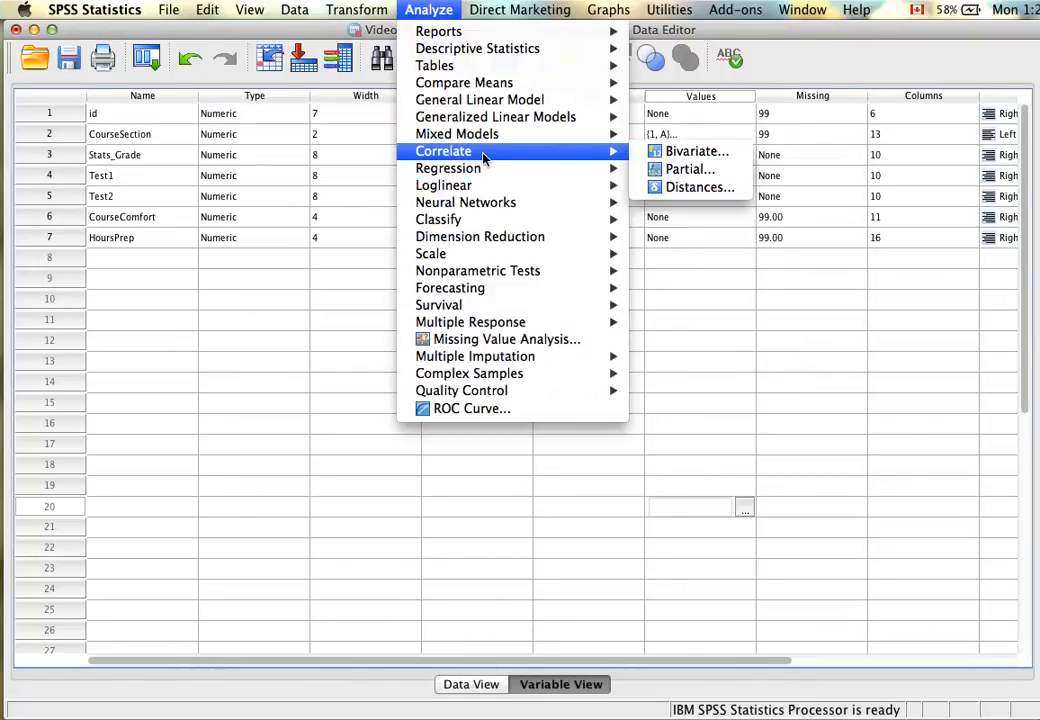
{"action": "left_click", "coordinate": [692, 151]}
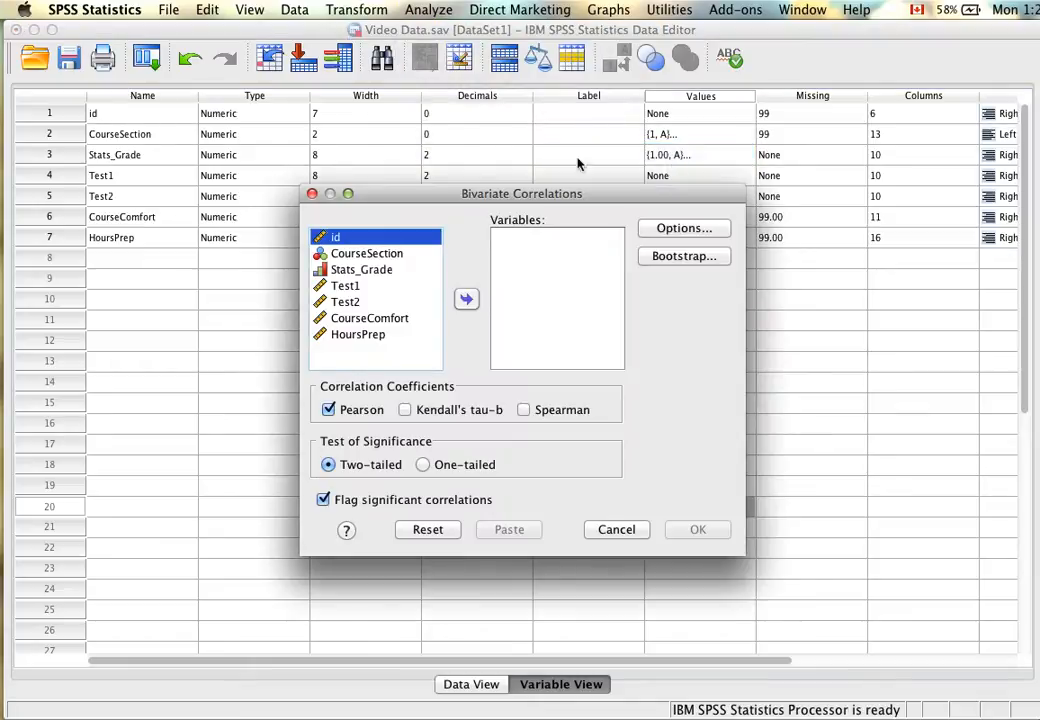
{"action": "left_click_drag", "start_coordinate": [508, 198], "coordinate": [469, 160]}
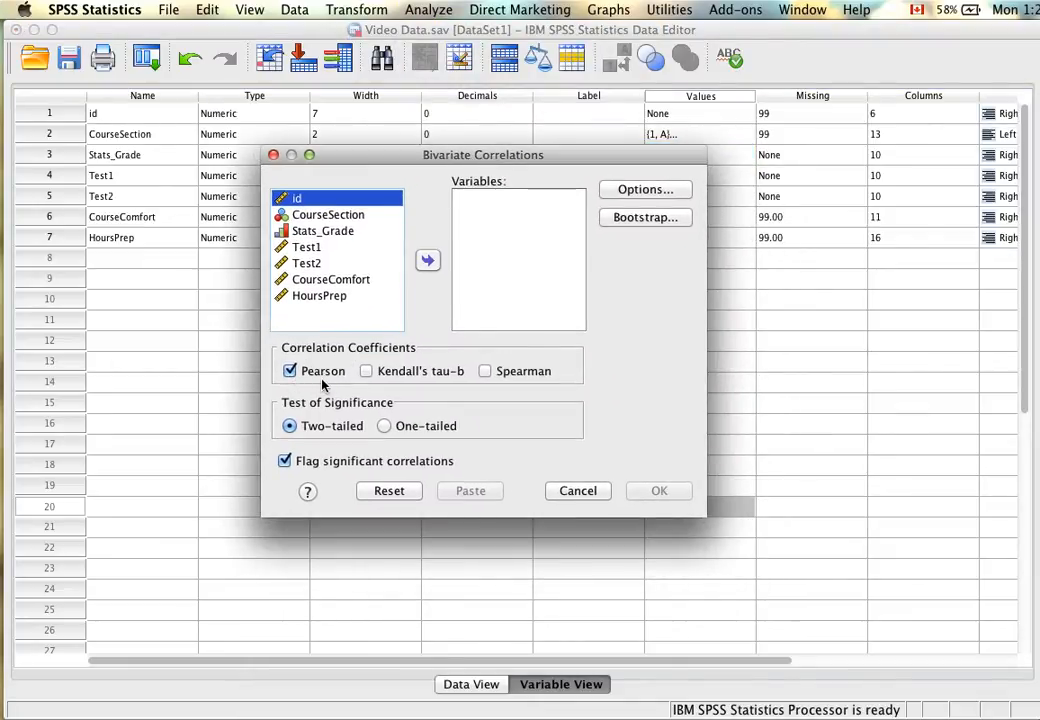
{"action": "left_click", "coordinate": [306, 247]}
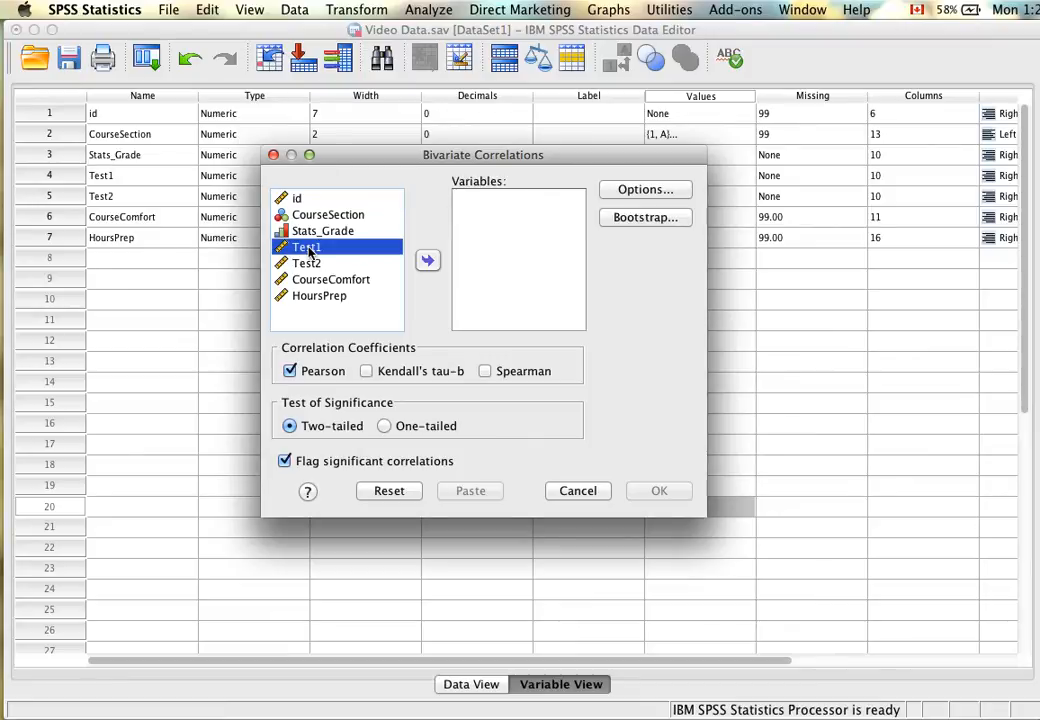
{"action": "left_click", "coordinate": [330, 263], "text": "shift"}
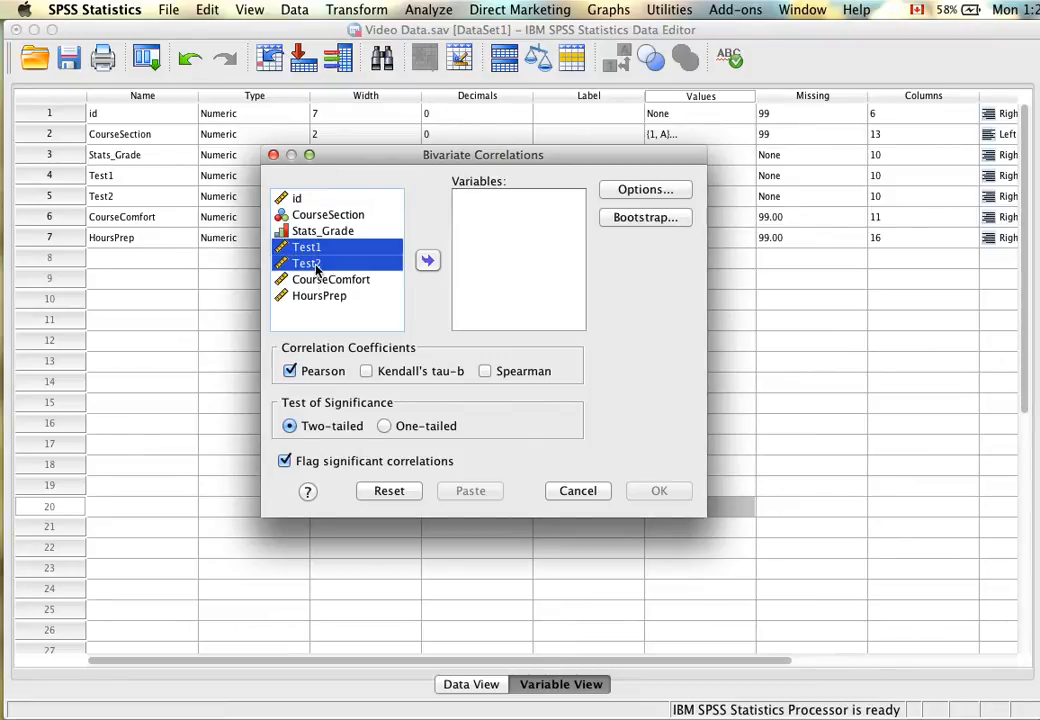
{"action": "left_click", "coordinate": [428, 261]}
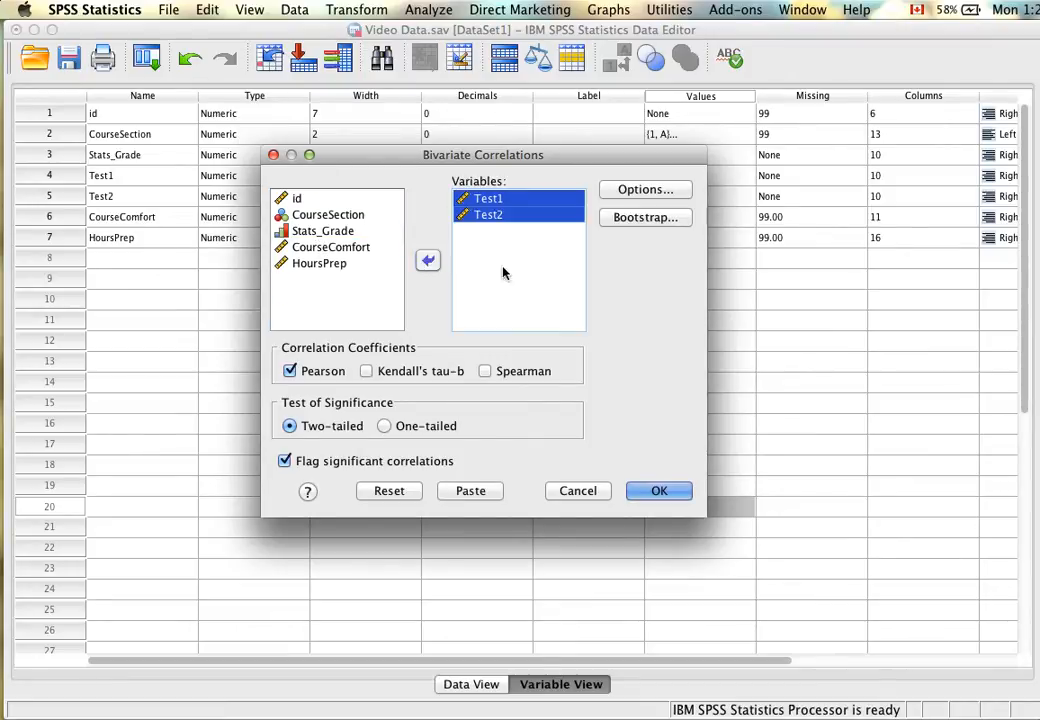
Include cross-product deviations and covariances in the correlation's statistics, with missing cases excluded pairwise.
{"action": "left_click", "coordinate": [641, 189]}
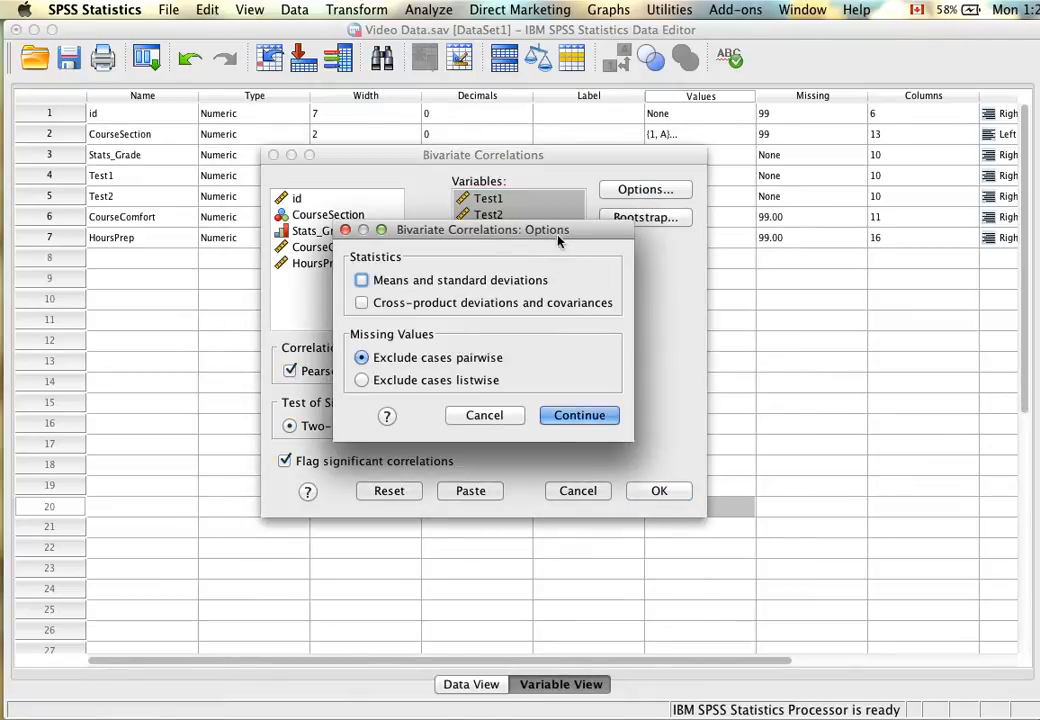
{"action": "left_click_drag", "start_coordinate": [557, 239], "coordinate": [482, 187]}
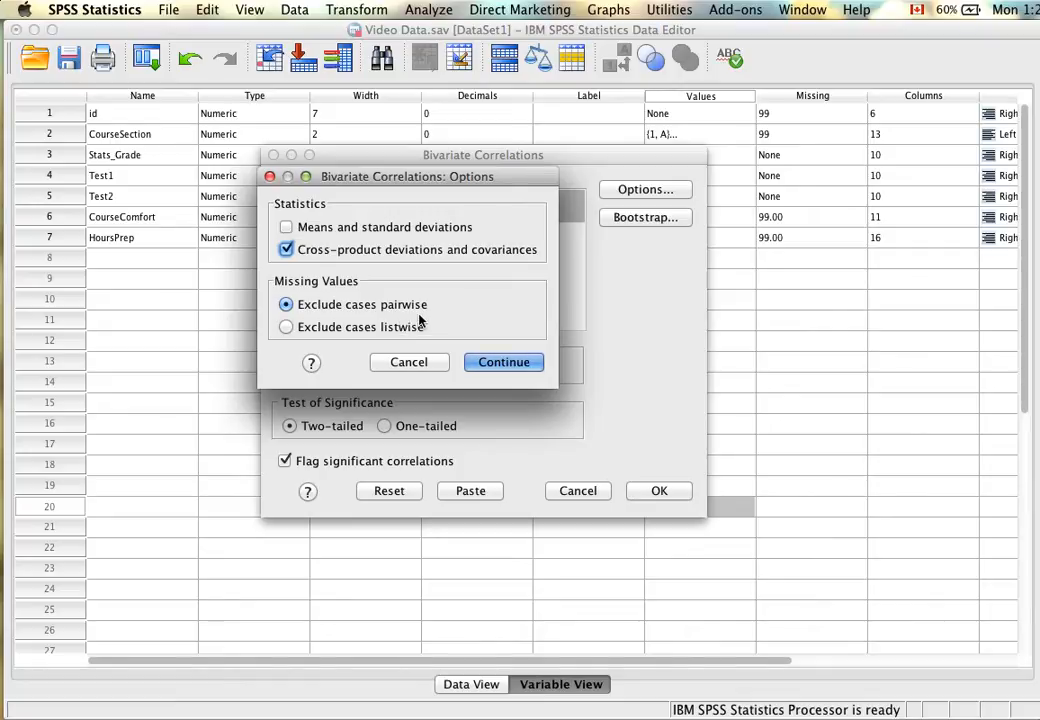
{"action": "left_click", "coordinate": [491, 365]}
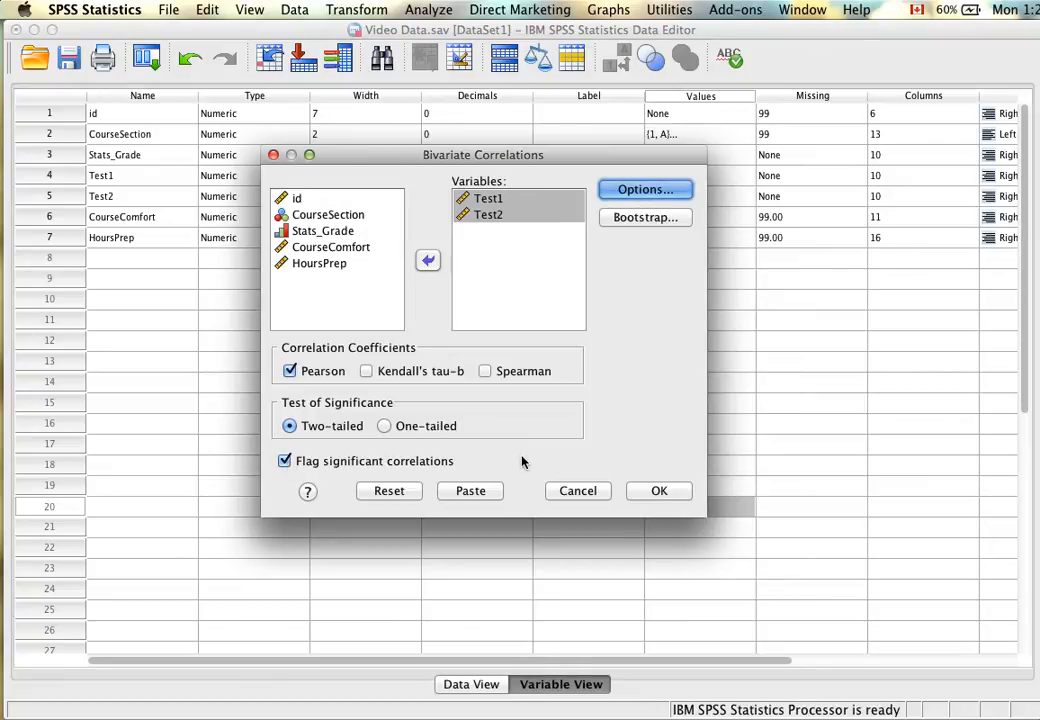
Paste the correlation as syntax and run only the CORRELATIONS command for Test1 and Test2.
{"action": "left_click", "coordinate": [470, 491]}
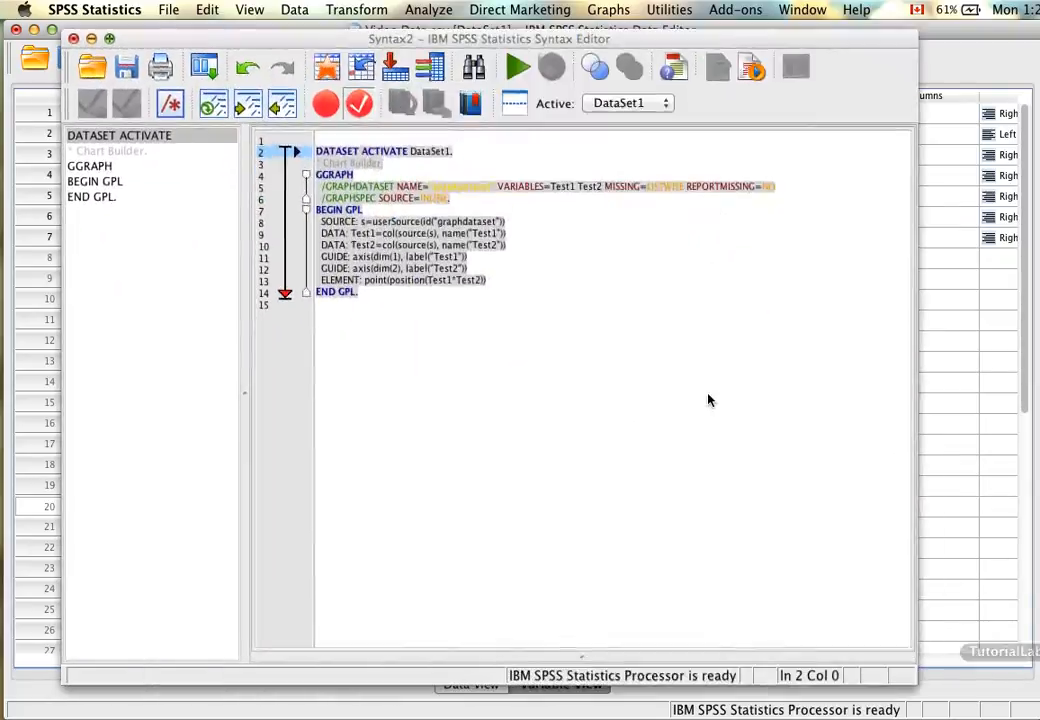
{"action": "left_click_drag", "start_coordinate": [496, 368], "coordinate": [306, 325]}
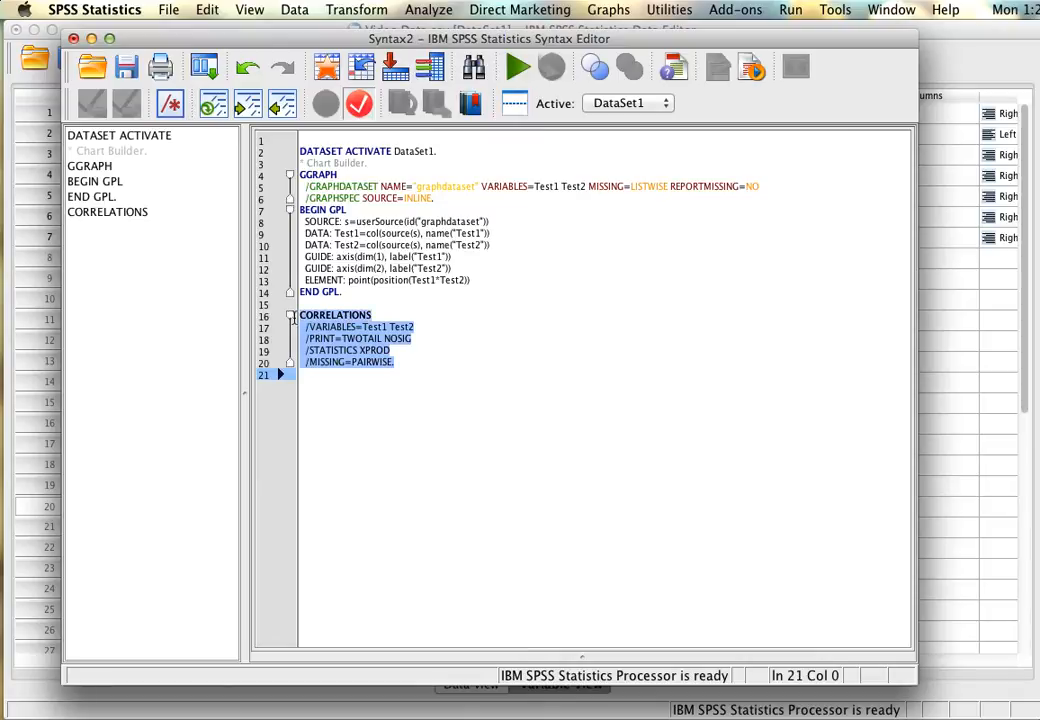
{"action": "left_click", "coordinate": [293, 318]}
{"action": "right_click", "coordinate": [366, 346]}
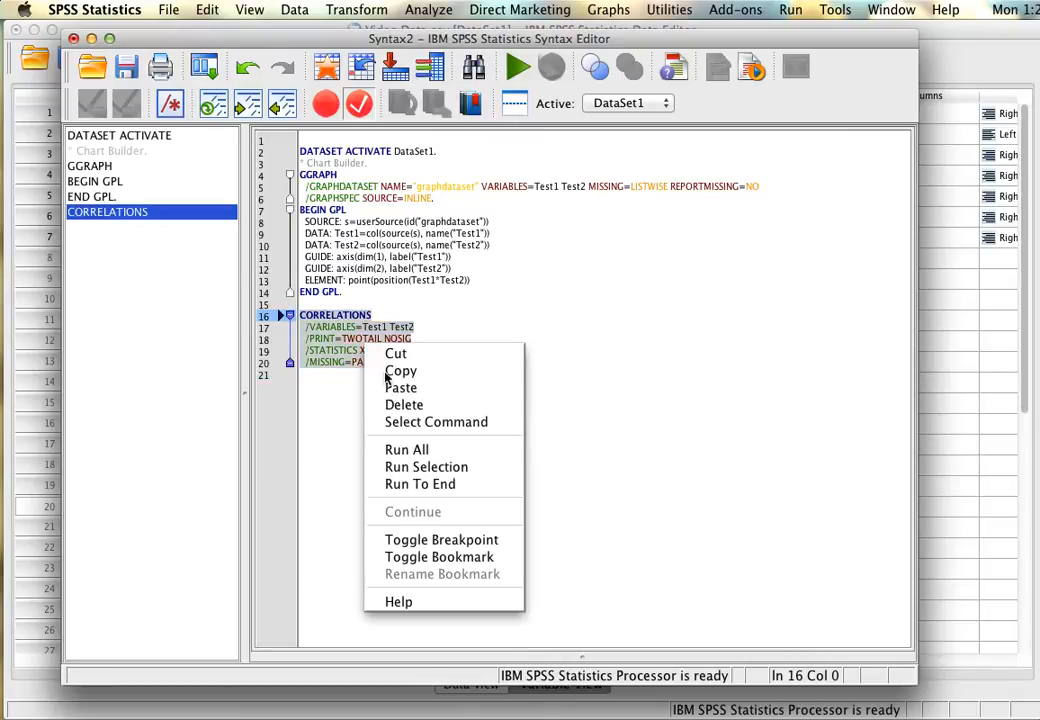
{"action": "left_click", "coordinate": [430, 467]}
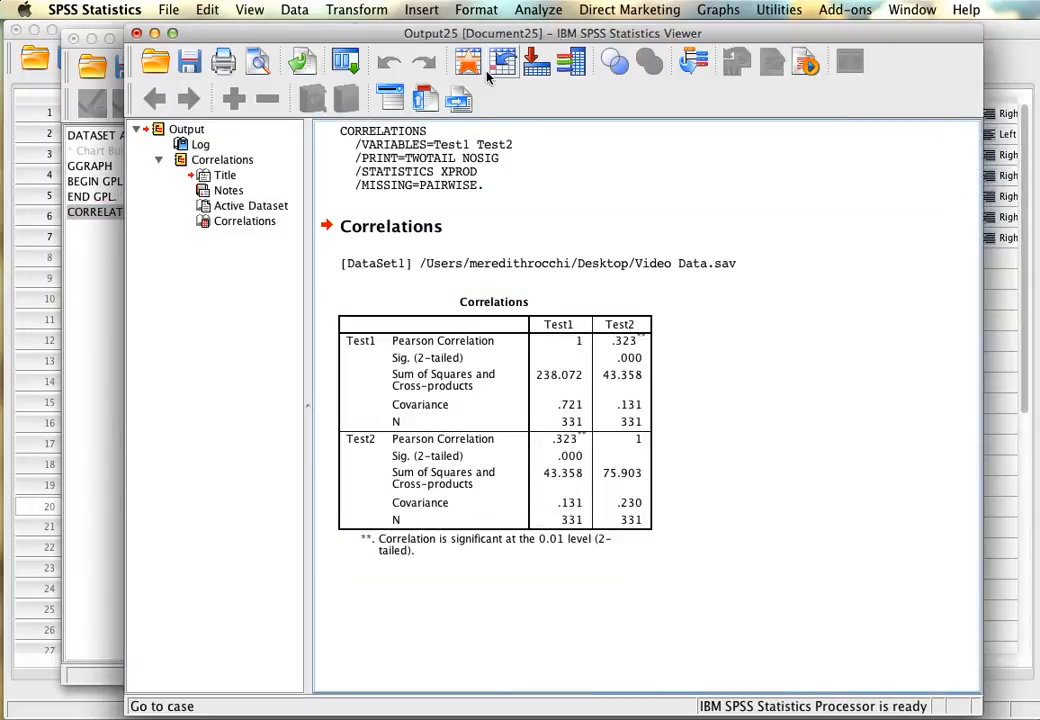
Move the output window clear of the screen edge and examine the Correlations table for Test1 and Test2.
{"action": "left_click_drag", "start_coordinate": [493, 34], "coordinate": [460, 30]}
{"action": "left_click", "coordinate": [494, 318]}
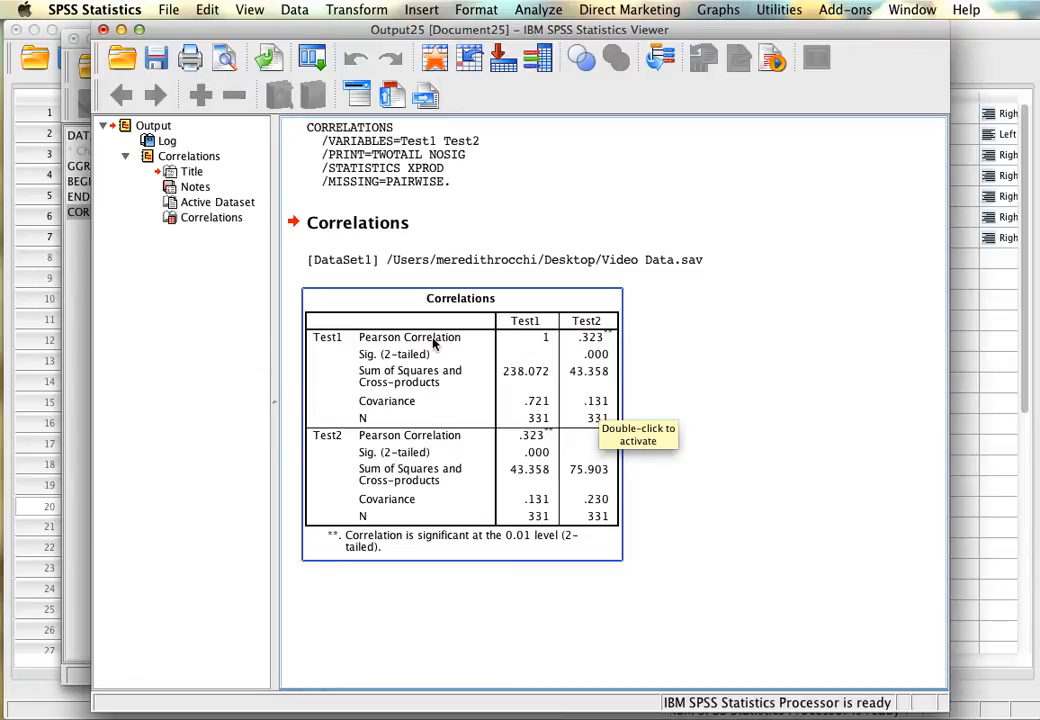
{"action": "left_click", "coordinate": [655, 390]}
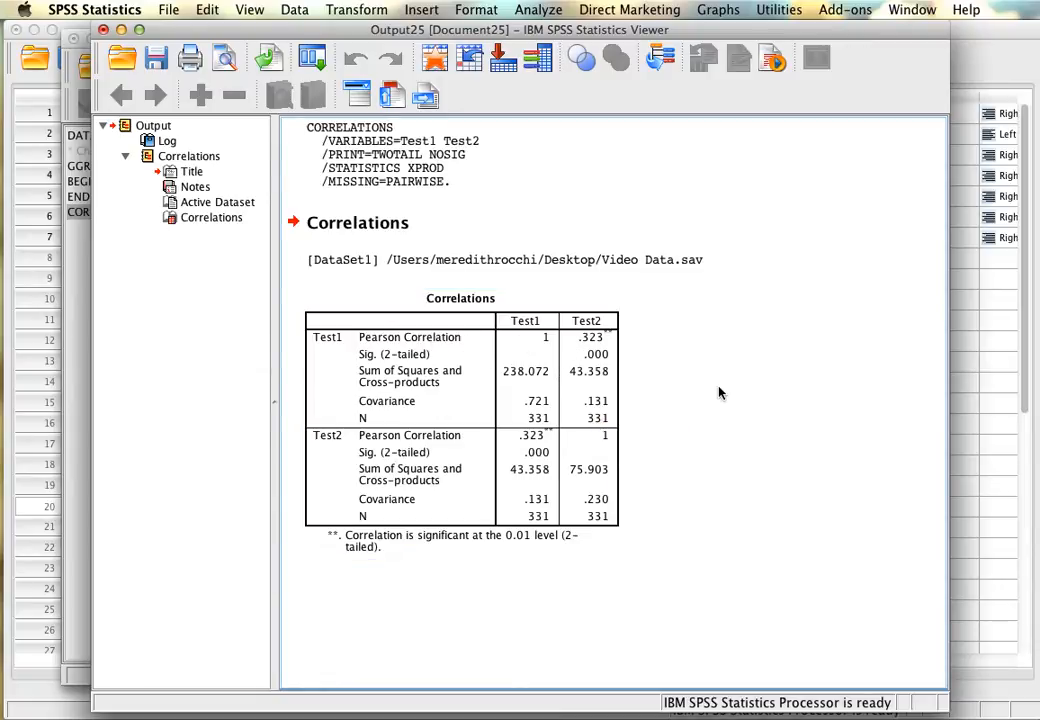
{"action": "left_click", "coordinate": [620, 344]}
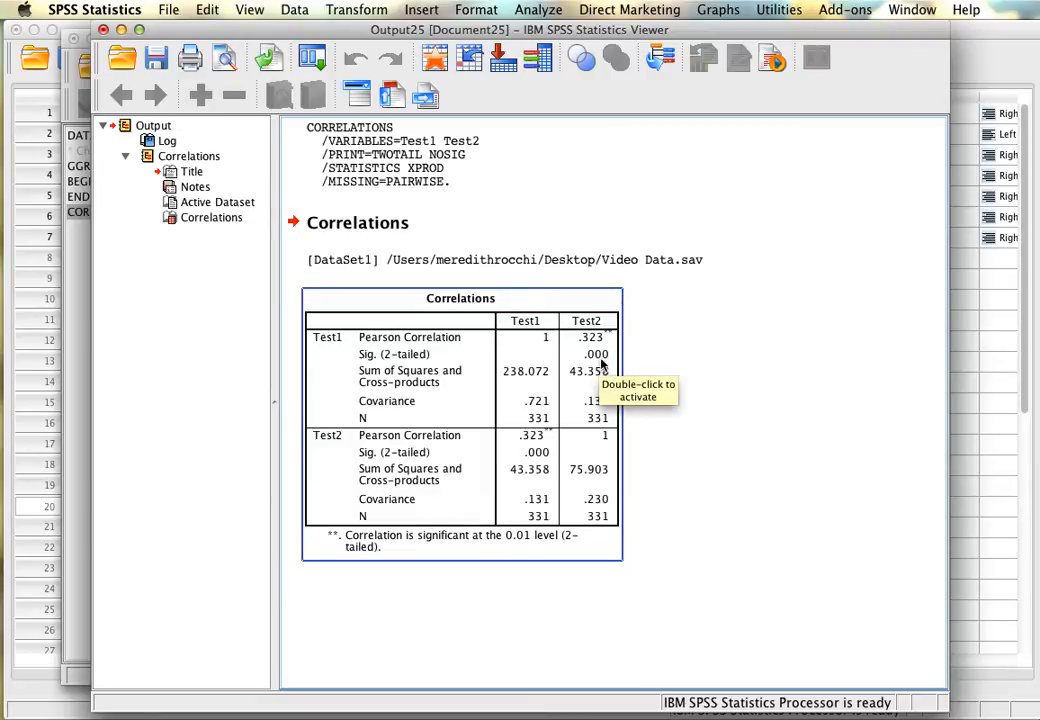
Activate the Correlations table and inspect the unrounded Sig. (2-tailed) value between Test1 and Test2, leaving the cell unedited.
{"action": "double_click", "coordinate": [600, 356]}
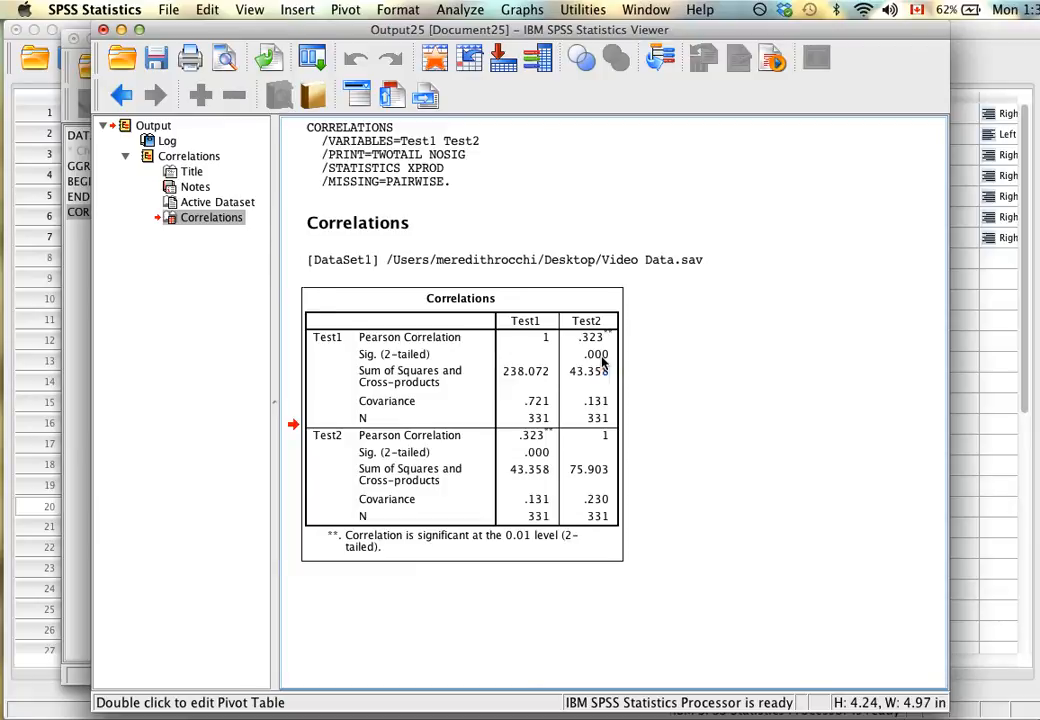
{"action": "double_click", "coordinate": [589, 355]}
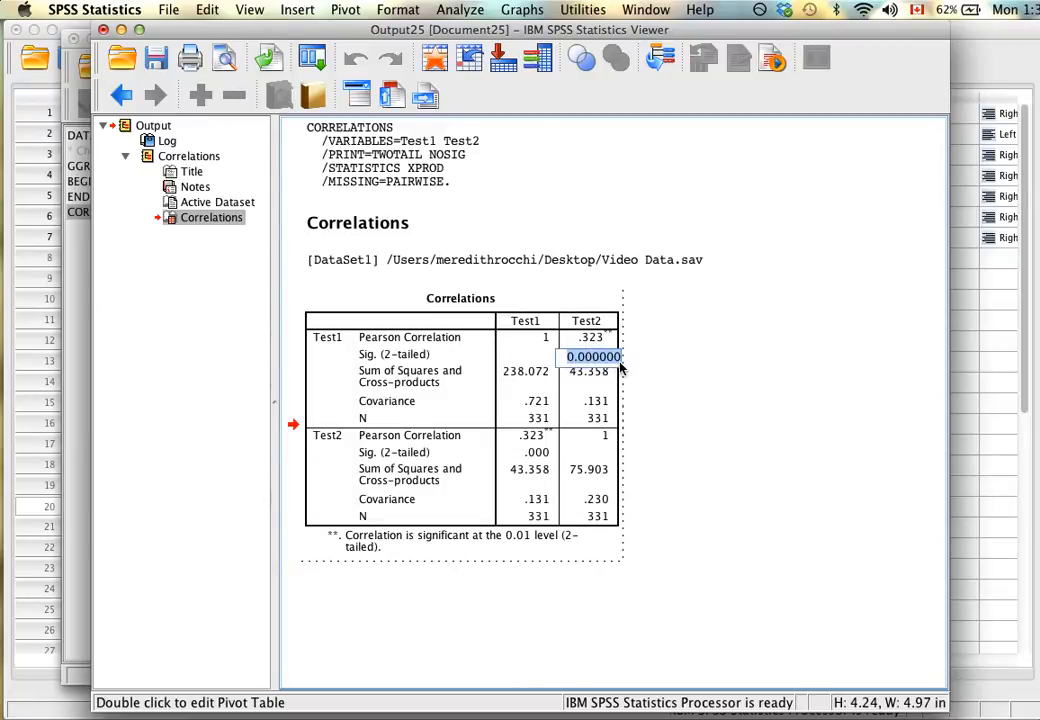
{"action": "left_click", "coordinate": [614, 358]}
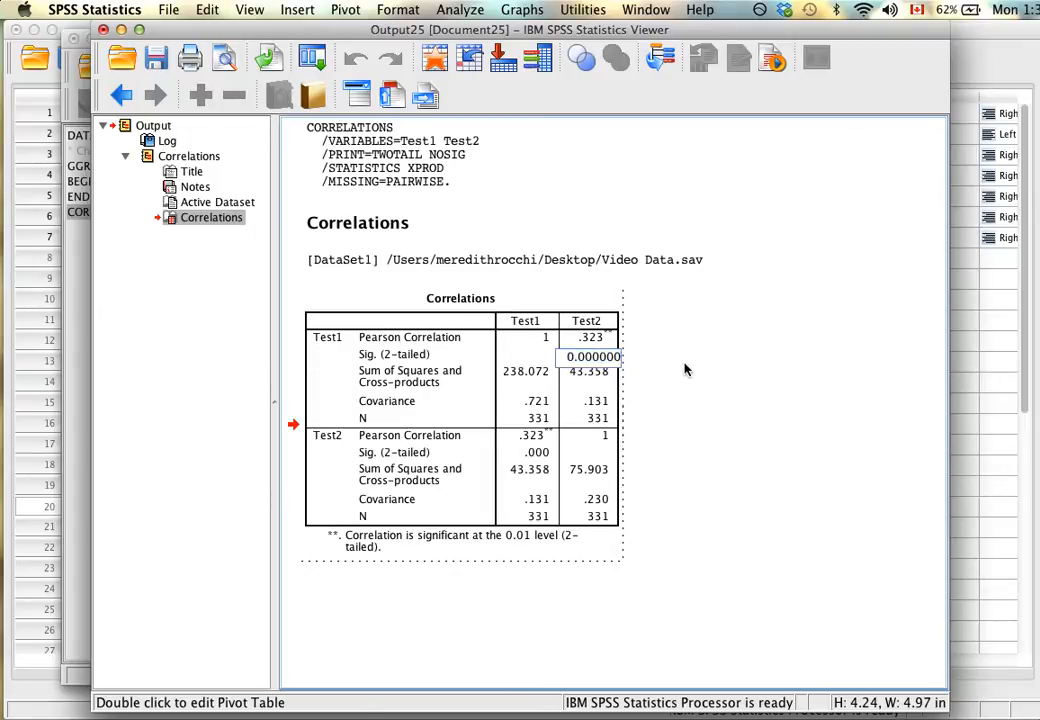
{"action": "left_click", "coordinate": [685, 370]}
Review the Test2 column of the Test1 rows, and close the output document without saving it.
{"action": "left_click", "coordinate": [615, 353]}
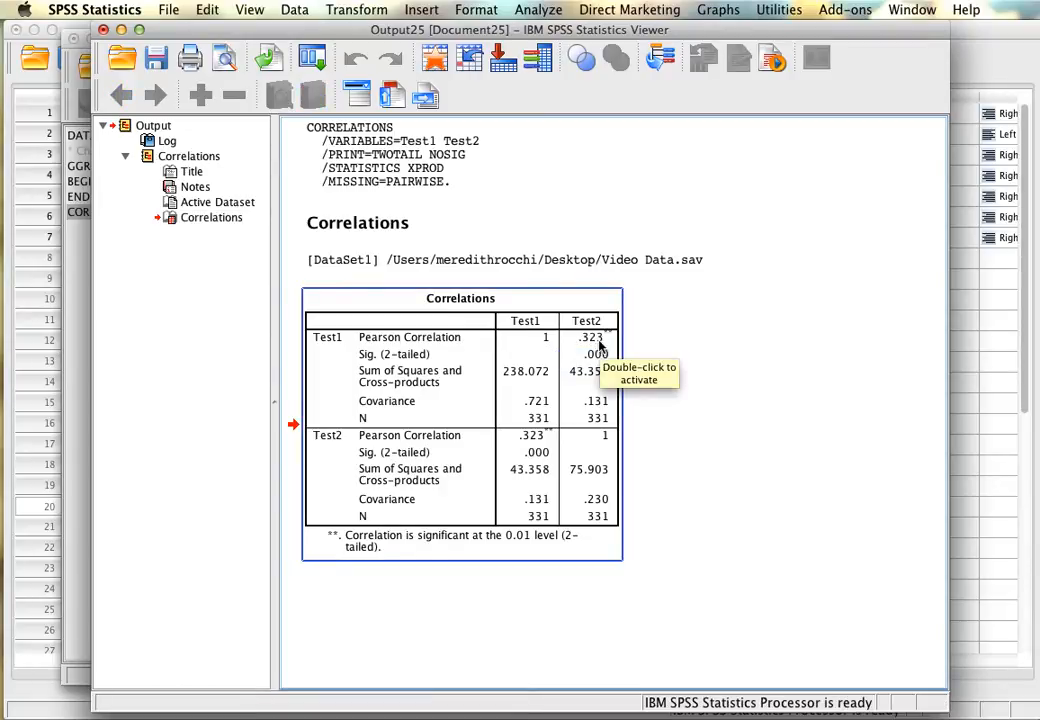
{"action": "left_click", "coordinate": [633, 405]}
{"action": "left_click", "coordinate": [612, 410]}
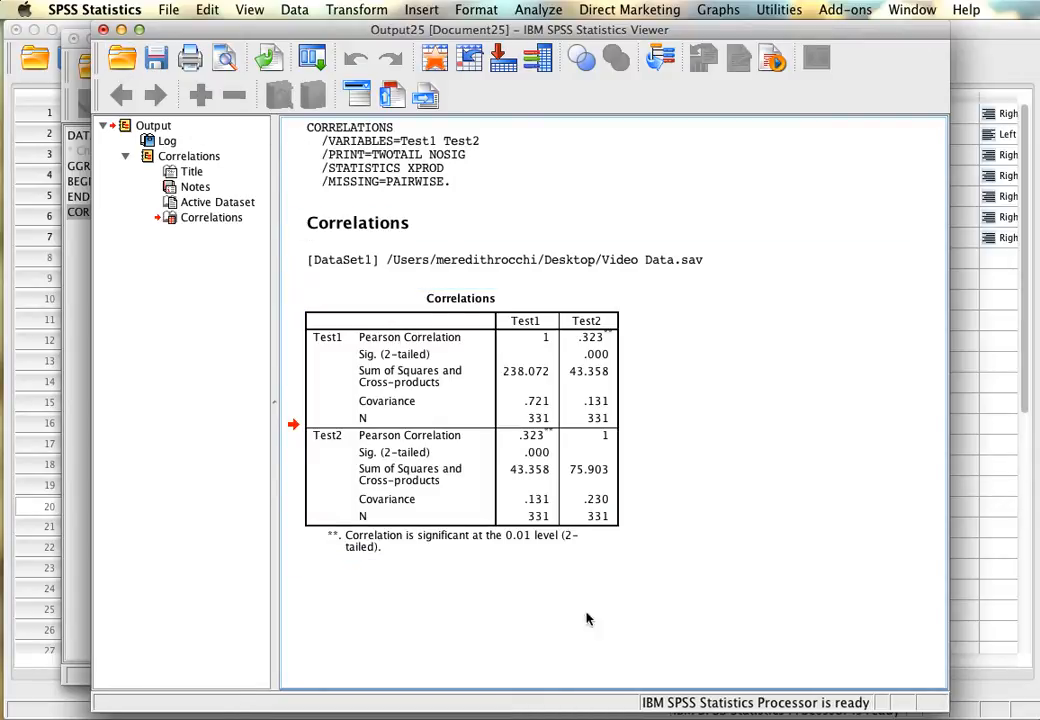
{"action": "left_click", "coordinate": [103, 30]}
{"action": "left_click", "coordinate": [672, 408]}
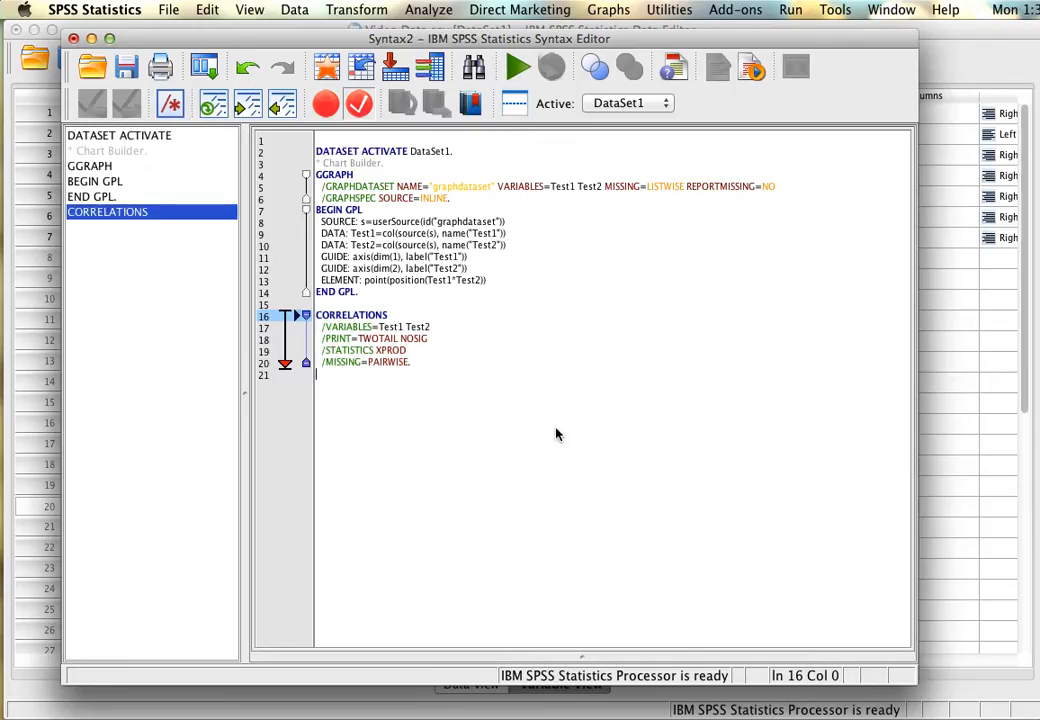
Reopen the bivariate correlation setup and add HoursPrep to the variables Test1 and Test2.
{"action": "left_click", "coordinate": [432, 9]}
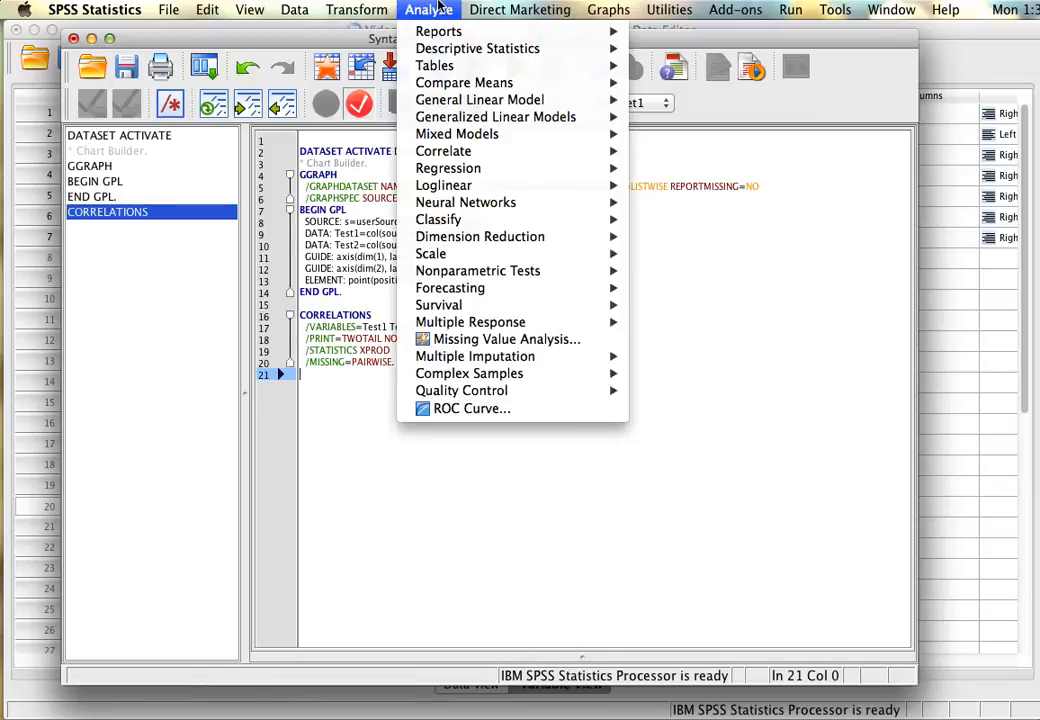
{"action": "mouse_move", "coordinate": [470, 149]}
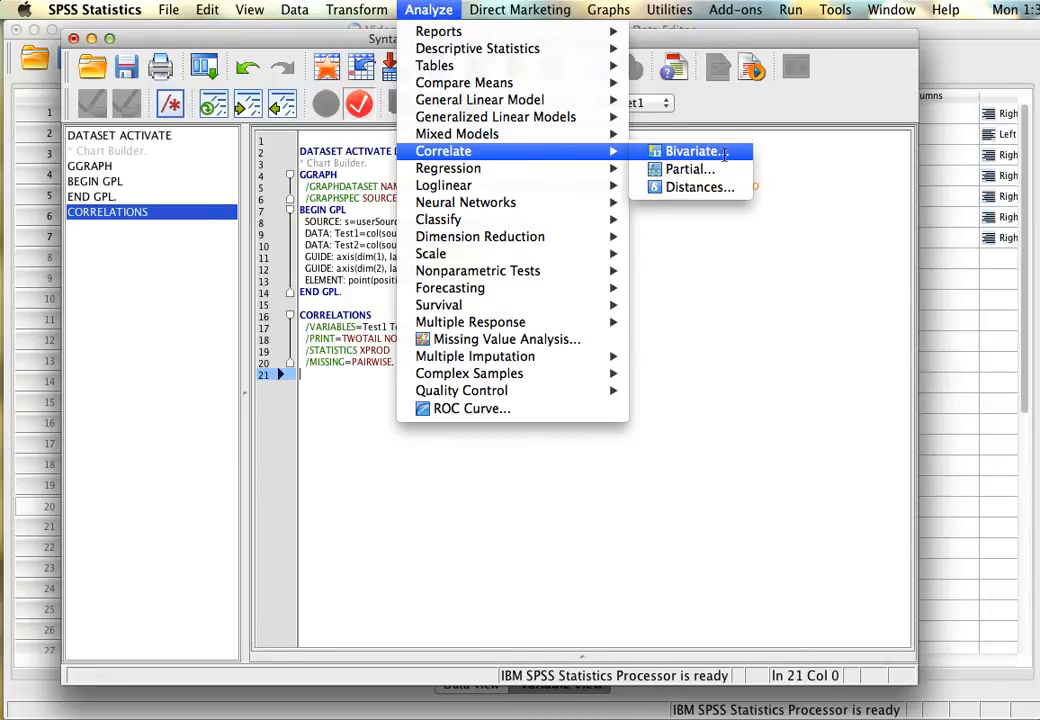
{"action": "left_click", "coordinate": [724, 152]}
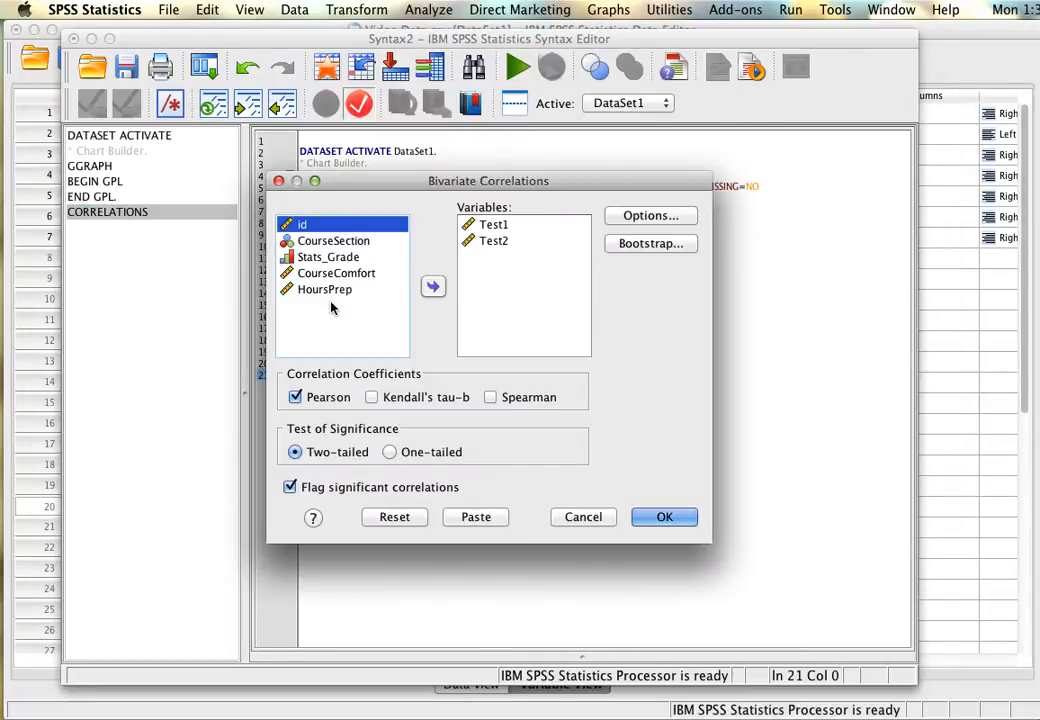
{"action": "left_click", "coordinate": [340, 289]}
{"action": "left_click", "coordinate": [435, 289]}
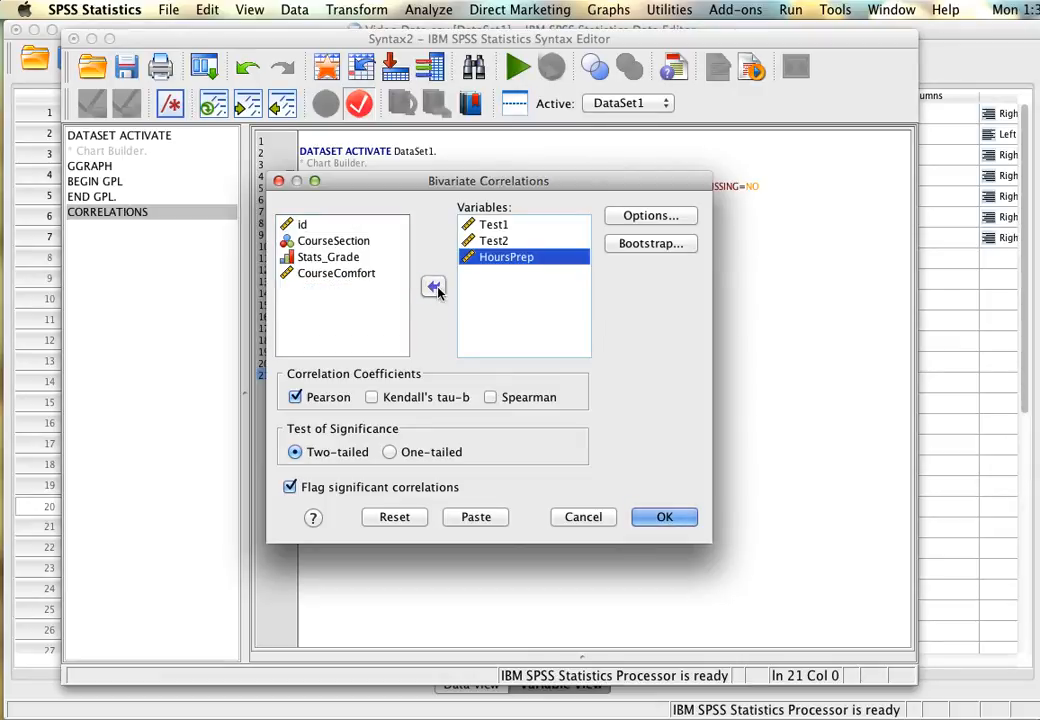
{"action": "left_click", "coordinate": [372, 277]}
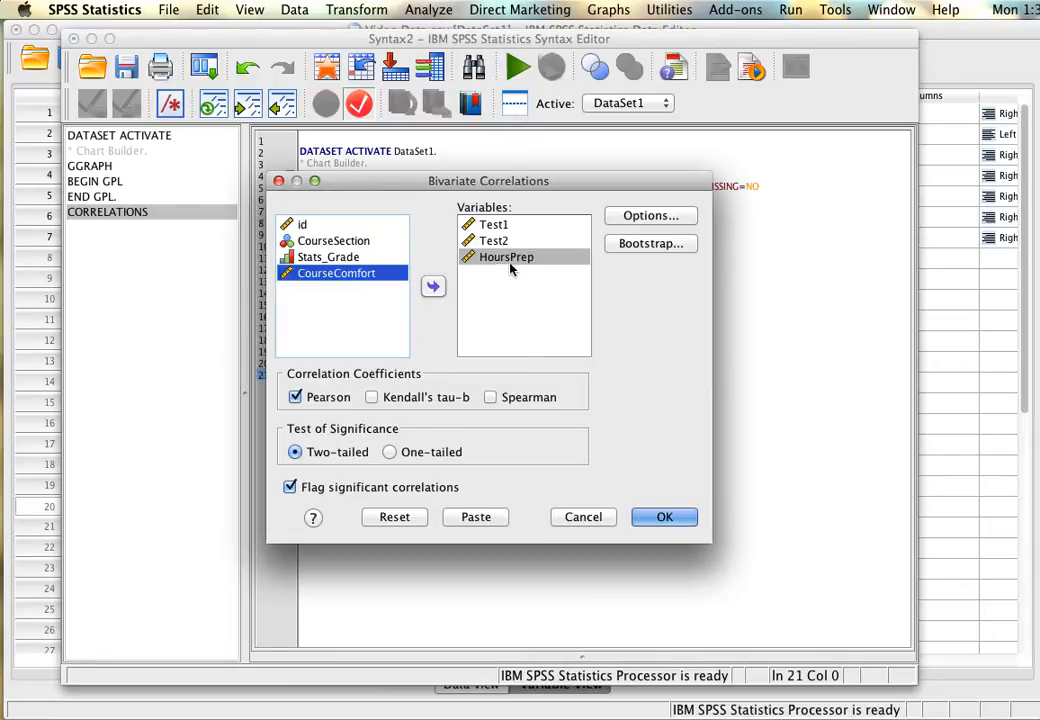
Review the correlation's missing-value options and keep cases excluded pairwise.
{"action": "left_click", "coordinate": [646, 222]}
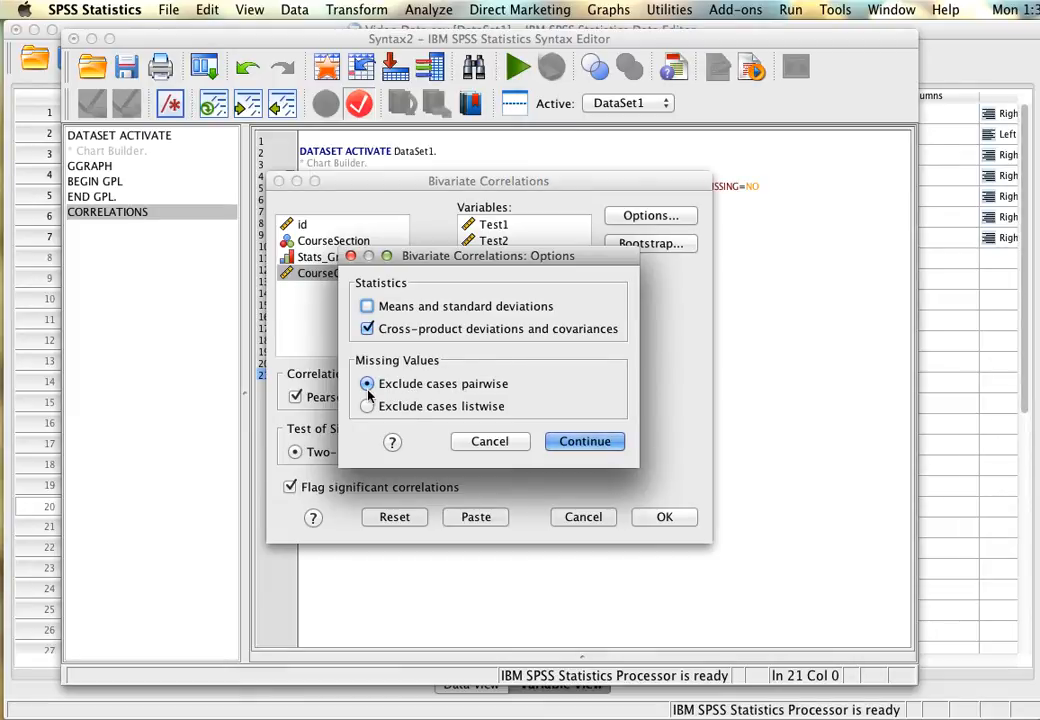
{"action": "left_click_drag", "start_coordinate": [503, 266], "coordinate": [497, 305]}
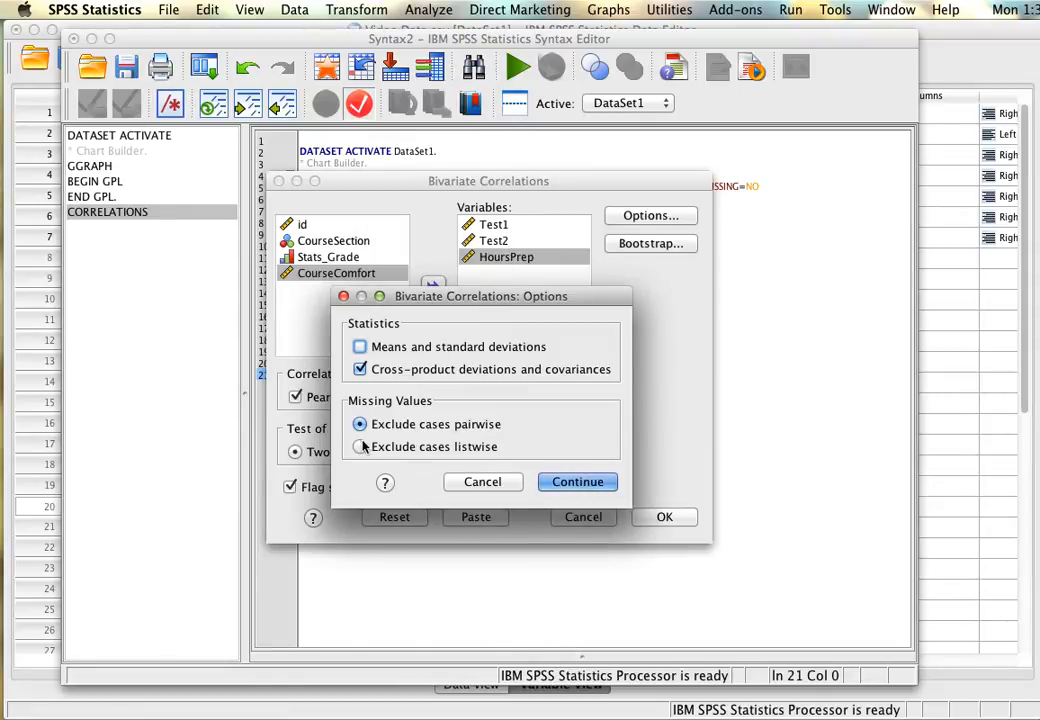
{"action": "left_click", "coordinate": [596, 488]}
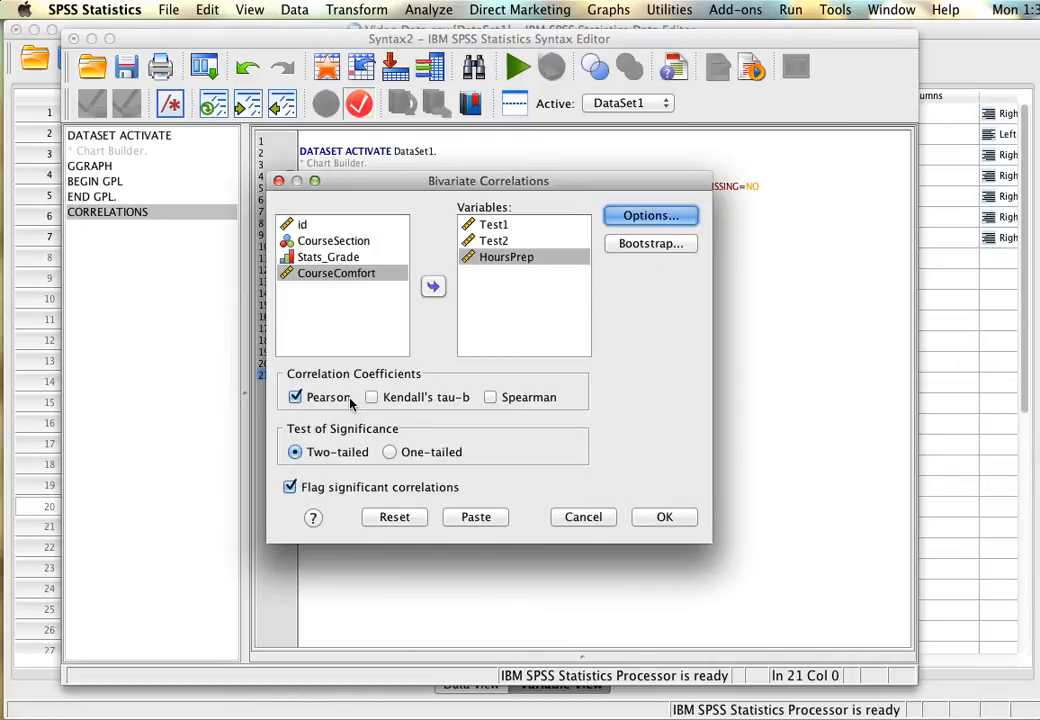
Paste the three-variable correlation as syntax and select HoursPrep in the new command's VARIABLES line.
{"action": "left_click", "coordinate": [672, 518]}
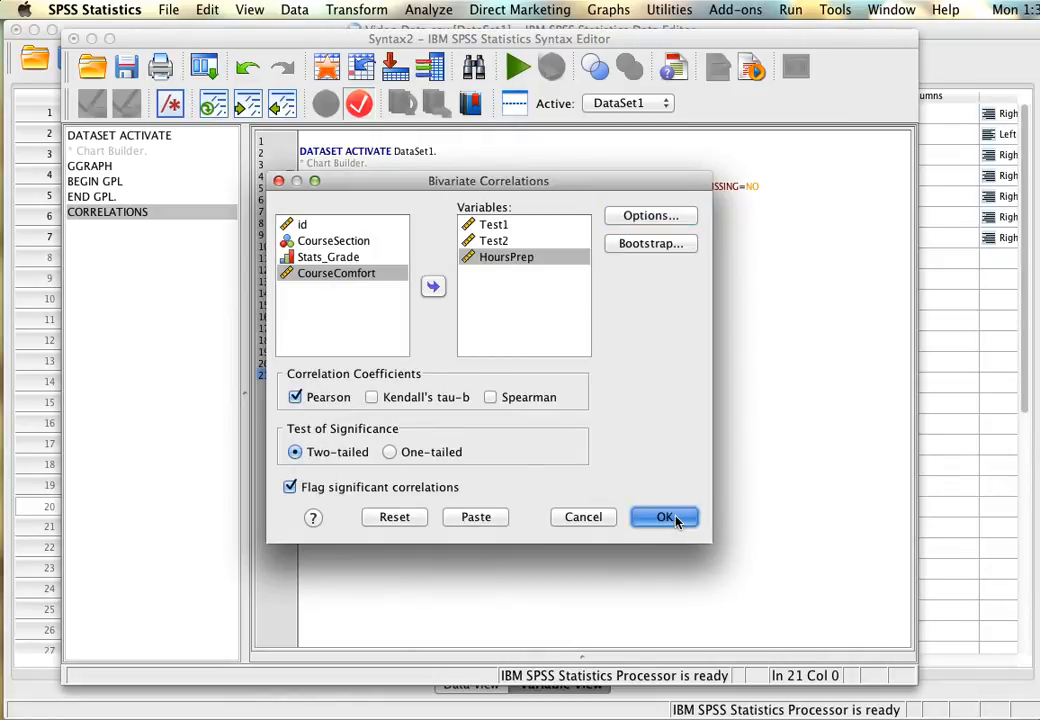
{"action": "left_click", "coordinate": [477, 520]}
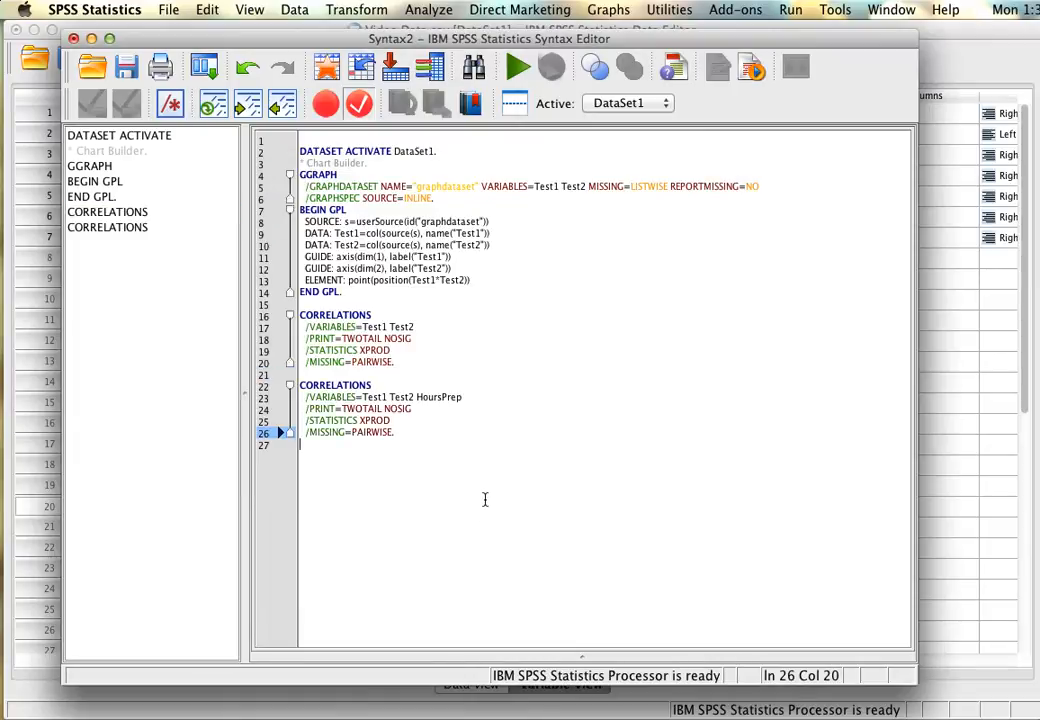
{"action": "left_click_drag", "start_coordinate": [406, 457], "coordinate": [268, 366]}
{"action": "left_click", "coordinate": [440, 412]}
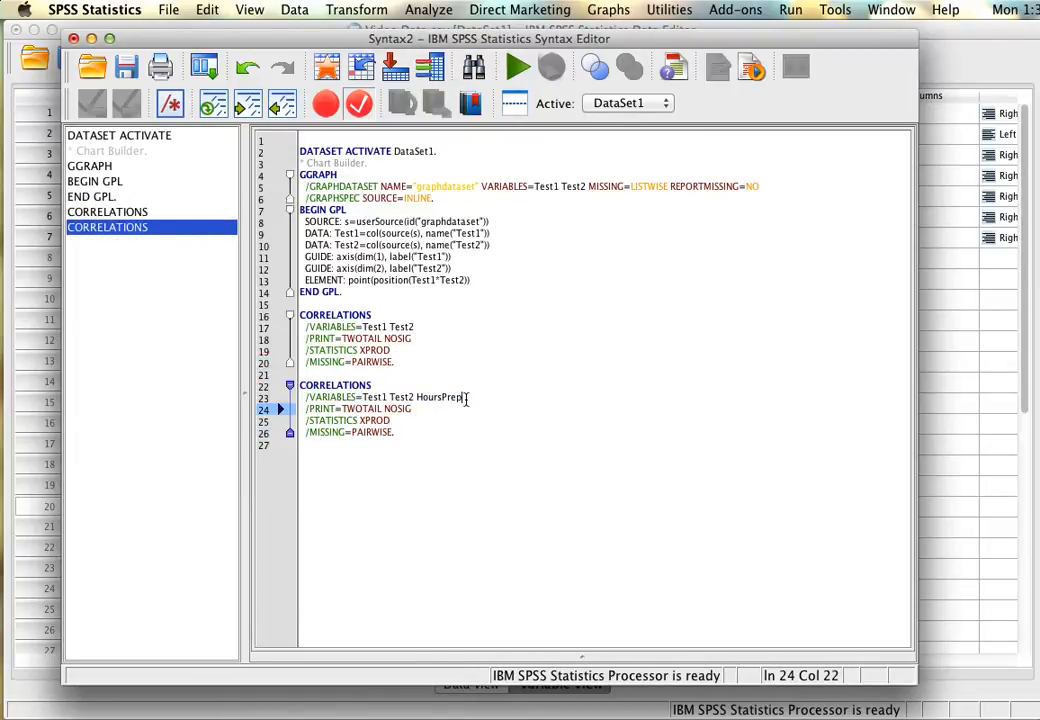
{"action": "left_click_drag", "start_coordinate": [466, 398], "coordinate": [414, 397]}
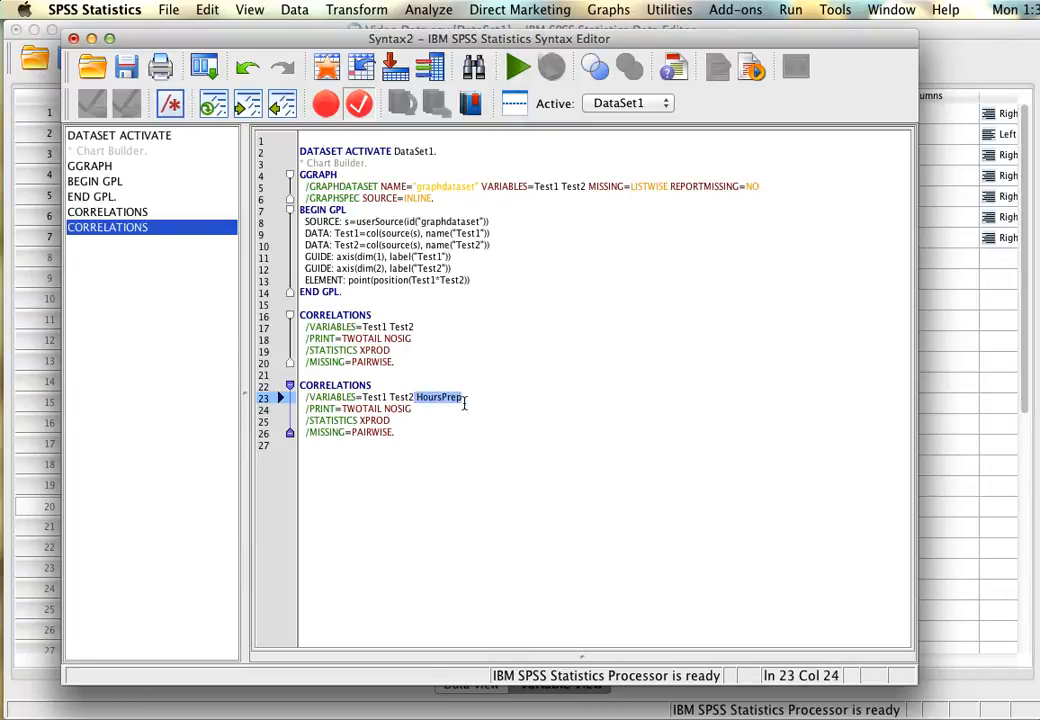
Run only the second CORRELATIONS command, with Test1, Test2 and HoursPrep, from the syntax.
{"action": "left_click_drag", "start_coordinate": [446, 443], "coordinate": [300, 386]}
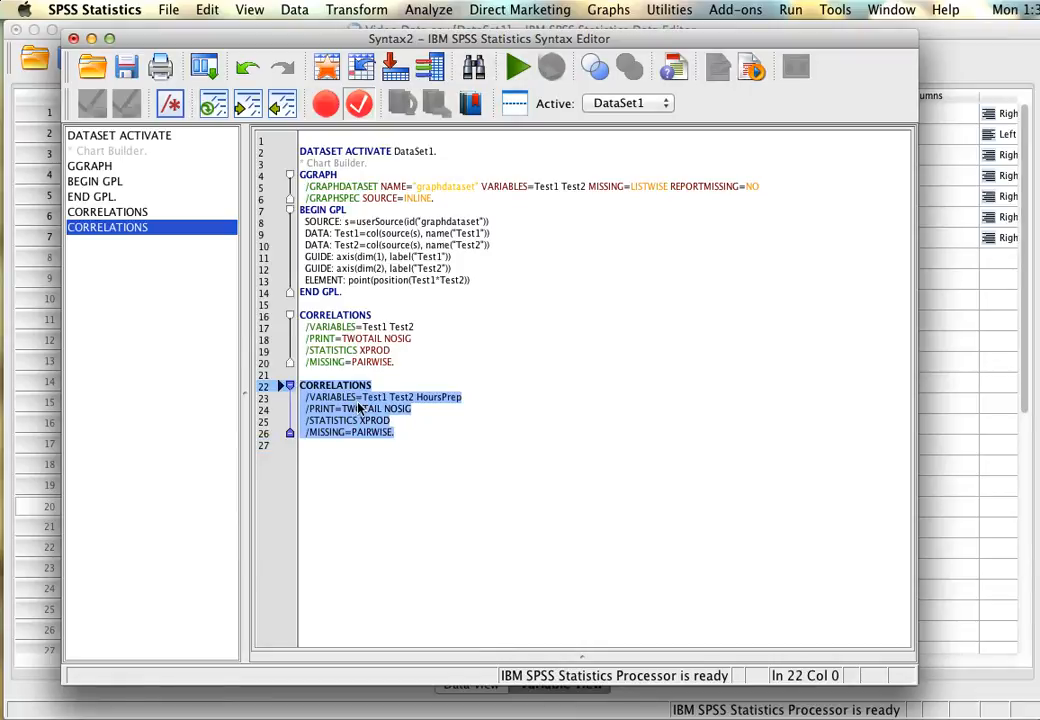
{"action": "right_click", "coordinate": [361, 408]}
{"action": "left_click", "coordinate": [385, 525]}
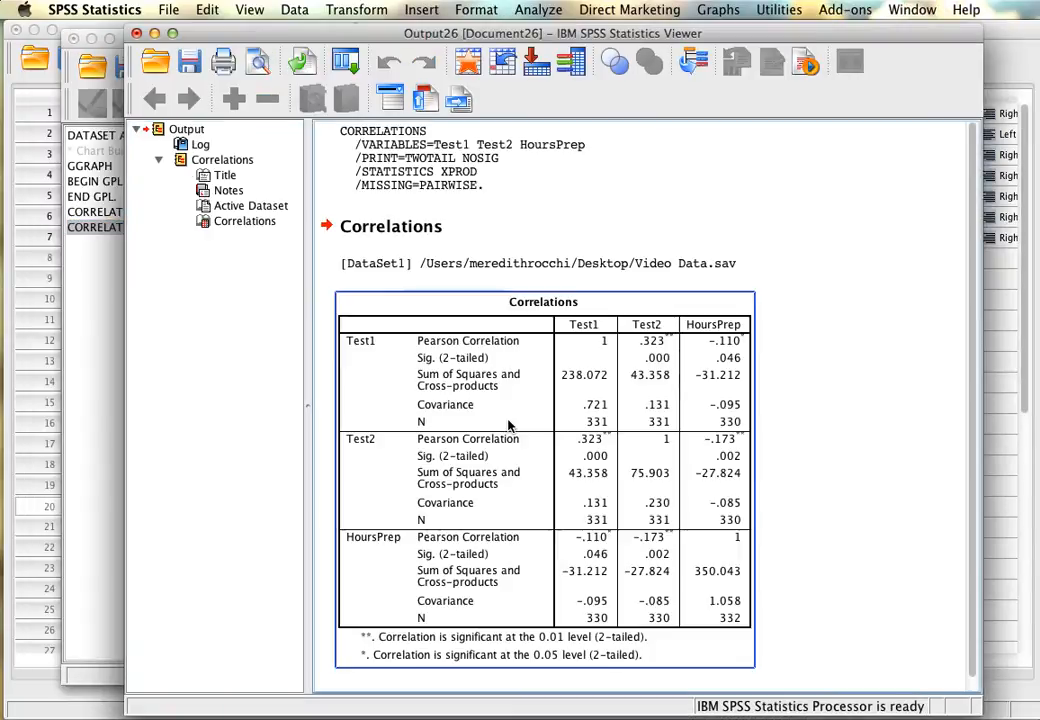
{"action": "left_click_drag", "start_coordinate": [520, 33], "coordinate": [440, 12]}
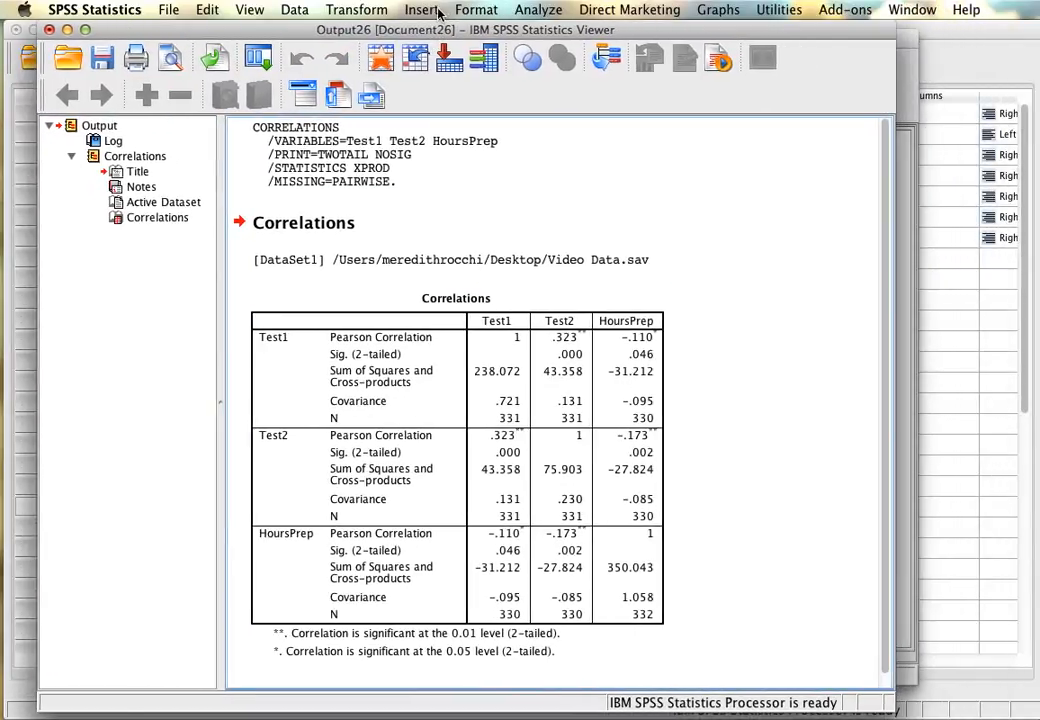
Review the three-variable correlation table, and close the output document without saving it.
{"action": "left_click", "coordinate": [432, 372]}
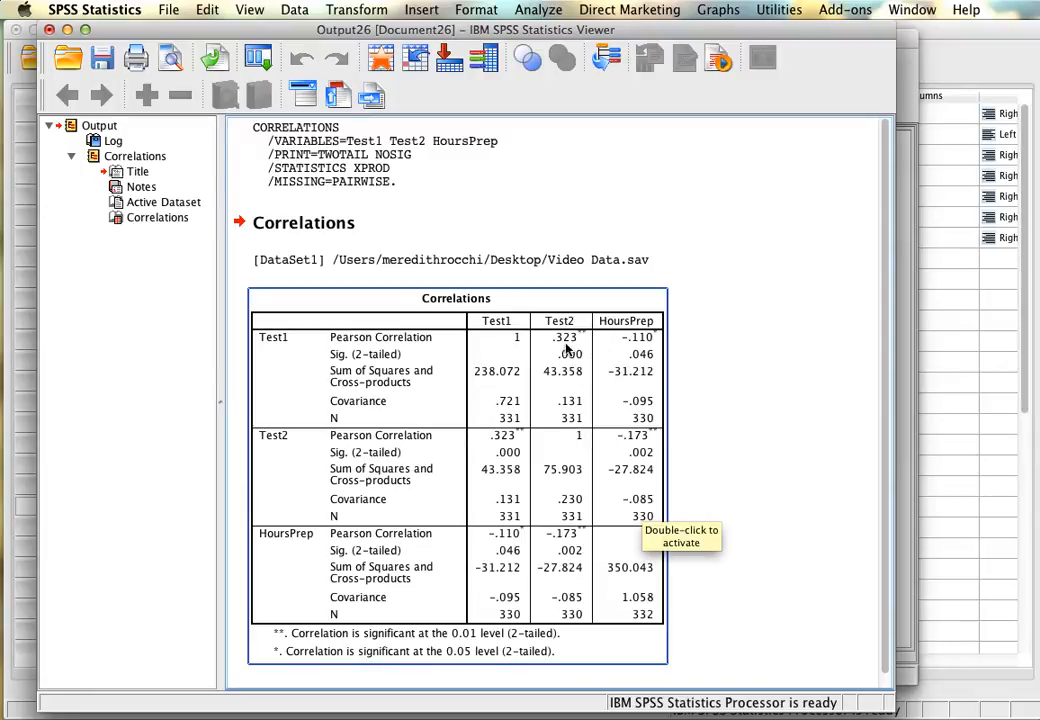
{"action": "left_click", "coordinate": [674, 347]}
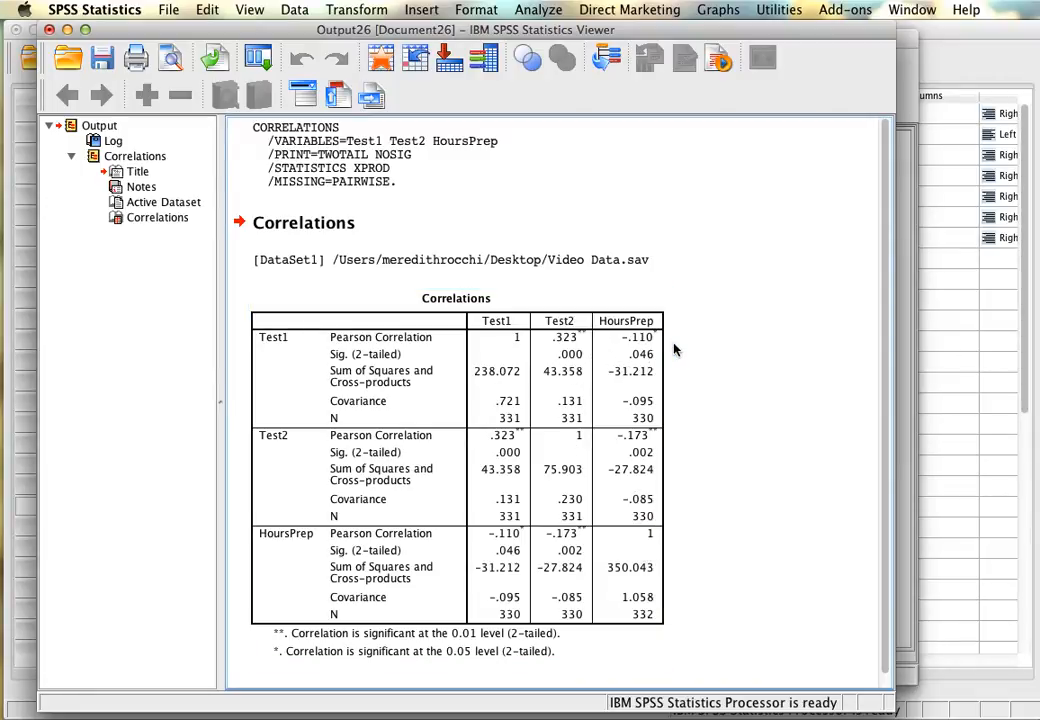
{"action": "left_click", "coordinate": [664, 347]}
{"action": "left_click", "coordinate": [49, 30]}
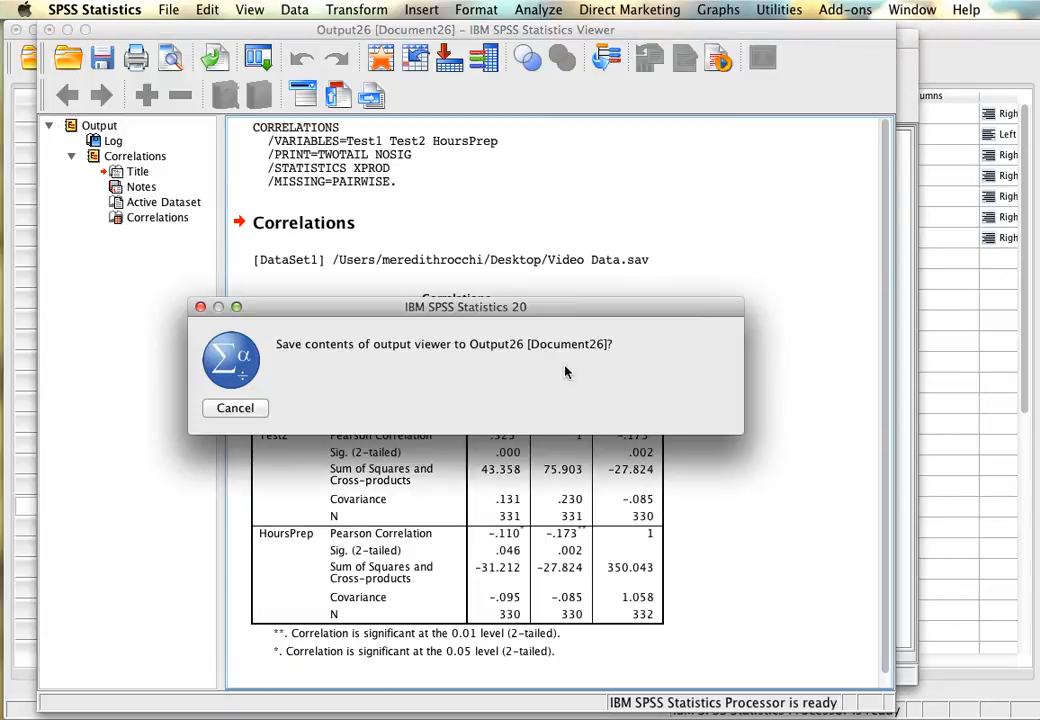
{"action": "left_click", "coordinate": [614, 406]}
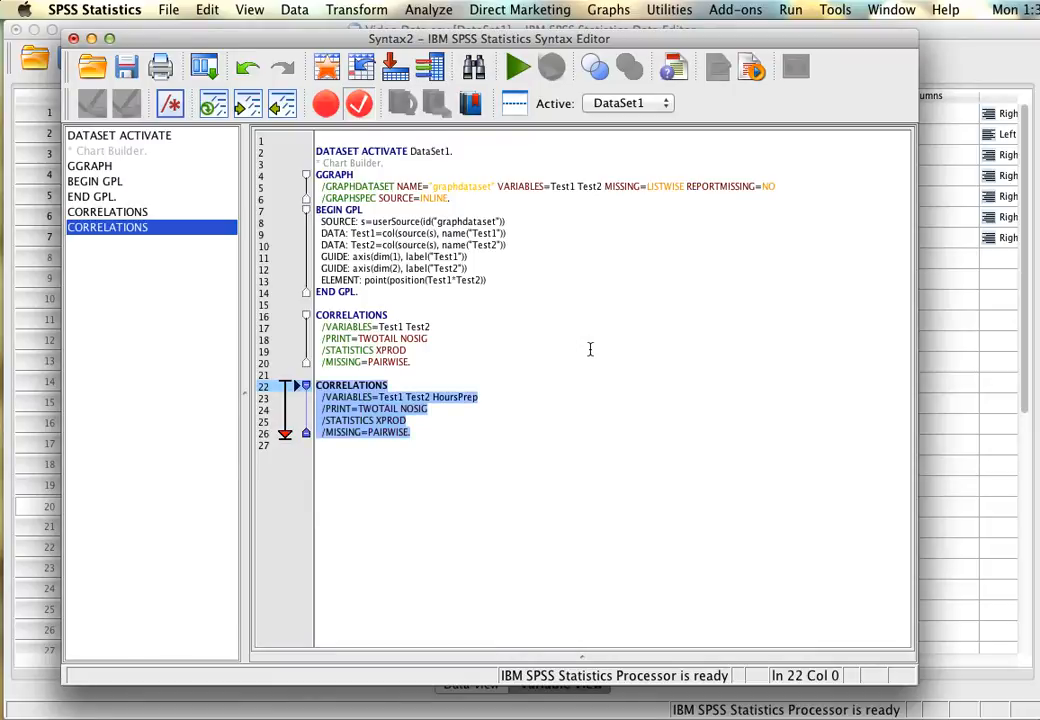
Insert two blank lines between the two CORRELATIONS commands in the syntax.
{"action": "left_click_drag", "start_coordinate": [295, 43], "coordinate": [366, 35]}
{"action": "left_click", "coordinate": [502, 437]}
{"action": "left_click", "coordinate": [478, 342]}
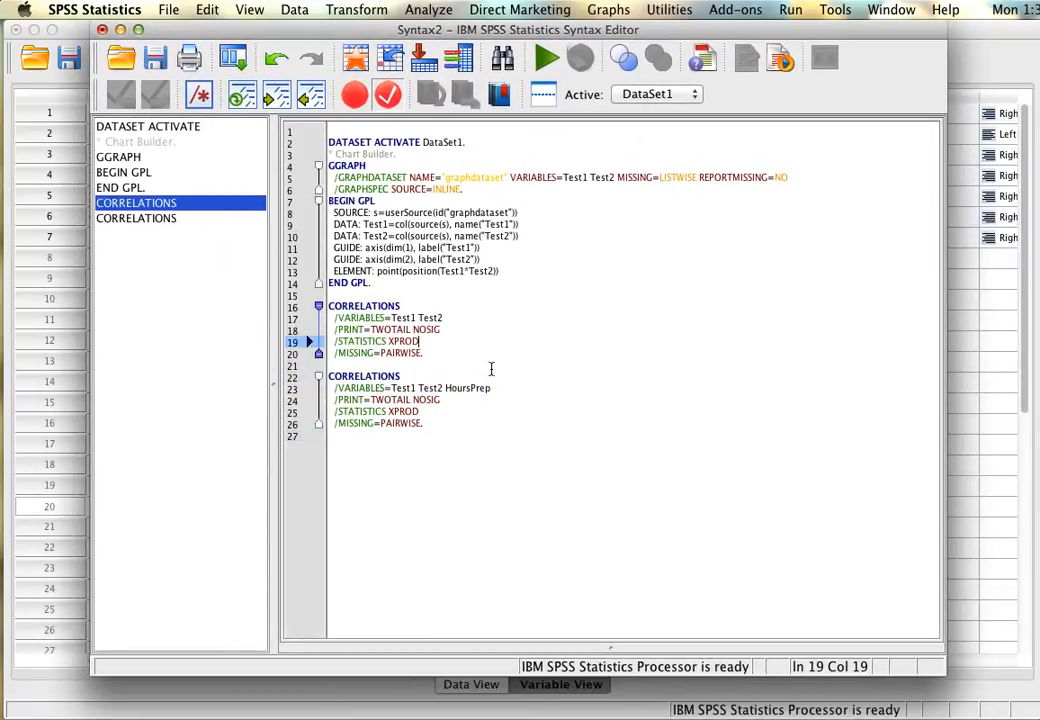
{"action": "left_click", "coordinate": [490, 365]}
{"action": "key", "text": "Return"}
{"action": "key", "text": "Return"}
{"action": "key", "text": "Up"}
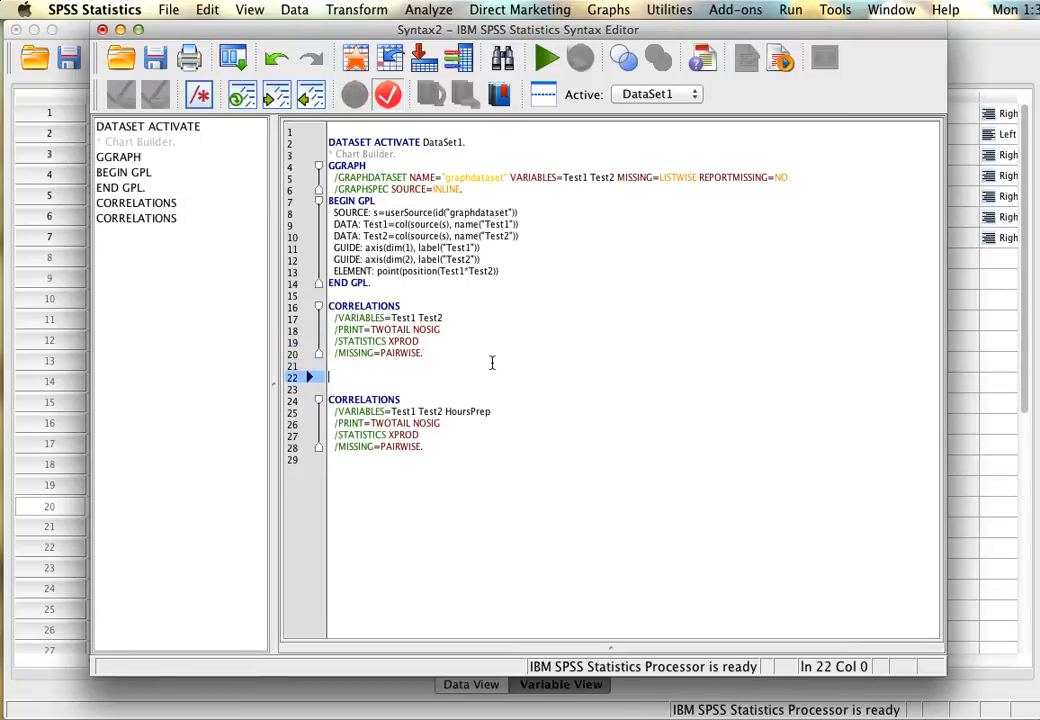
Split the file to compare groups based on CourseSection, sorting by the grouping variable, and close the resulting output without saving.
{"action": "left_click", "coordinate": [248, 12]}
{"action": "mouse_move", "coordinate": [318, 9]}
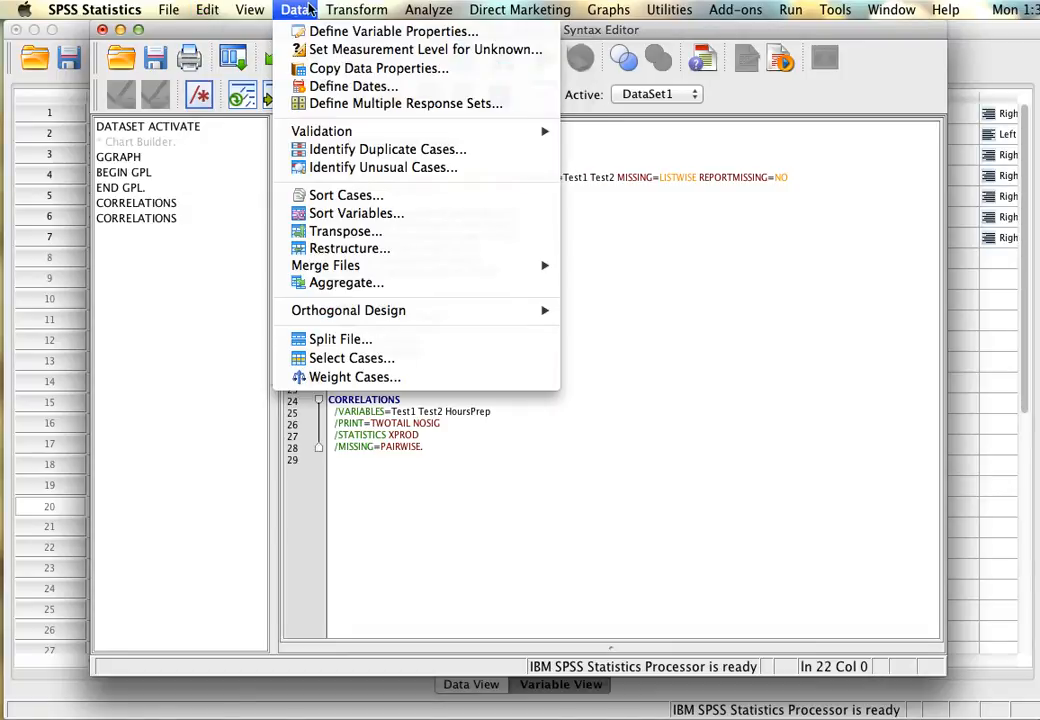
{"action": "left_click", "coordinate": [335, 339]}
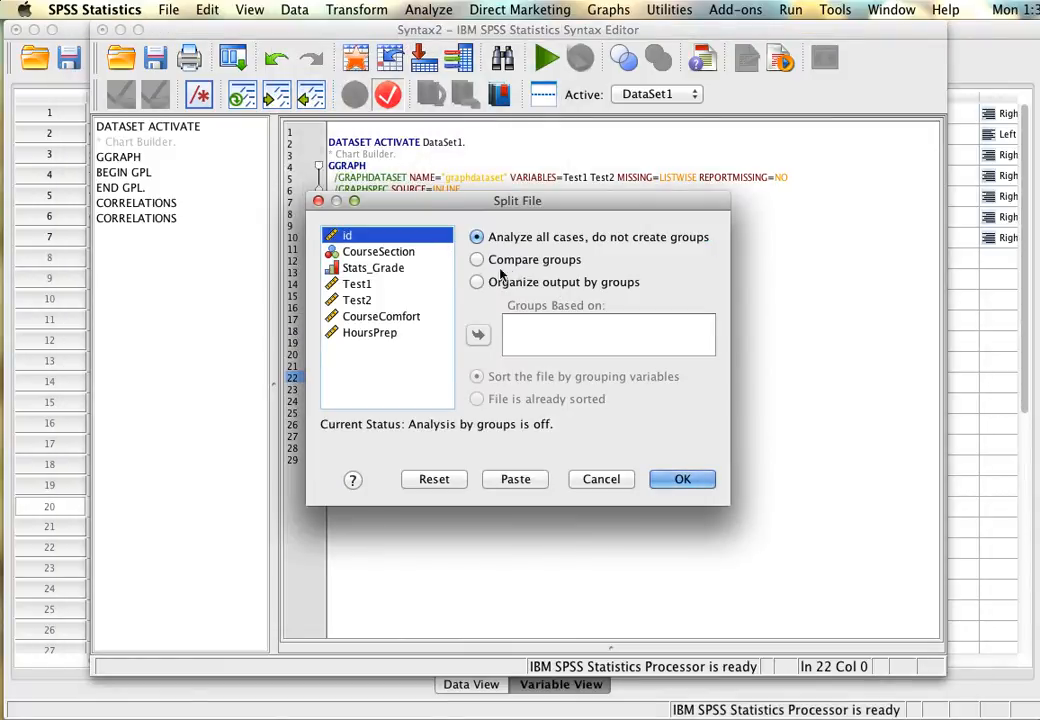
{"action": "left_click", "coordinate": [391, 253]}
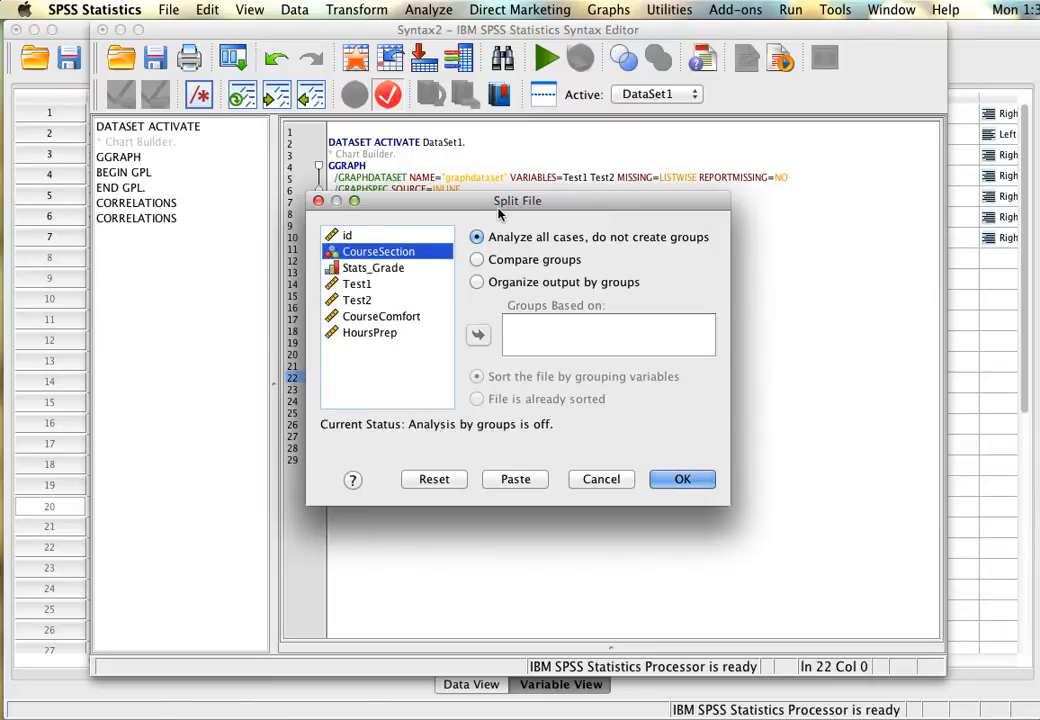
{"action": "left_click_drag", "start_coordinate": [503, 207], "coordinate": [510, 232]}
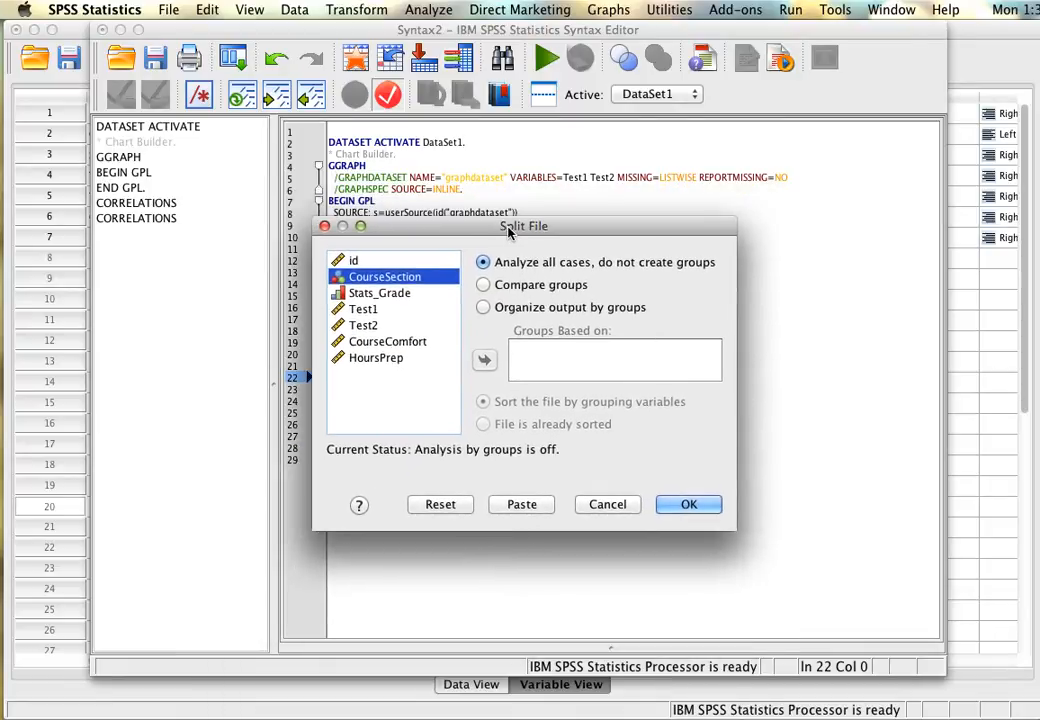
{"action": "left_click", "coordinate": [485, 286]}
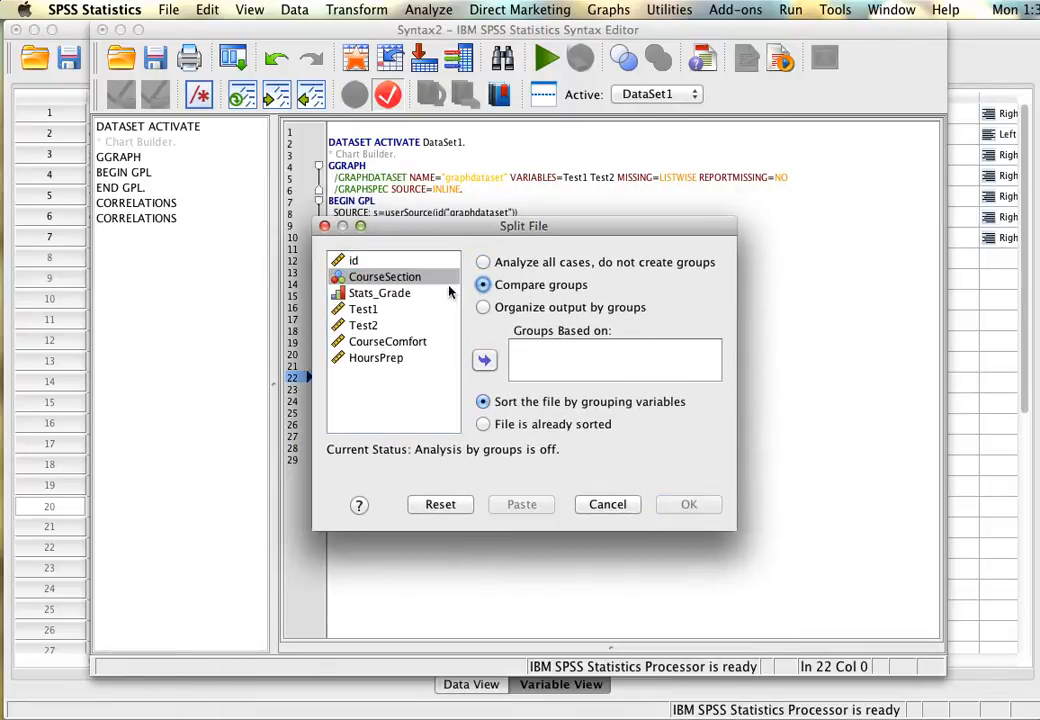
{"action": "left_click", "coordinate": [484, 360]}
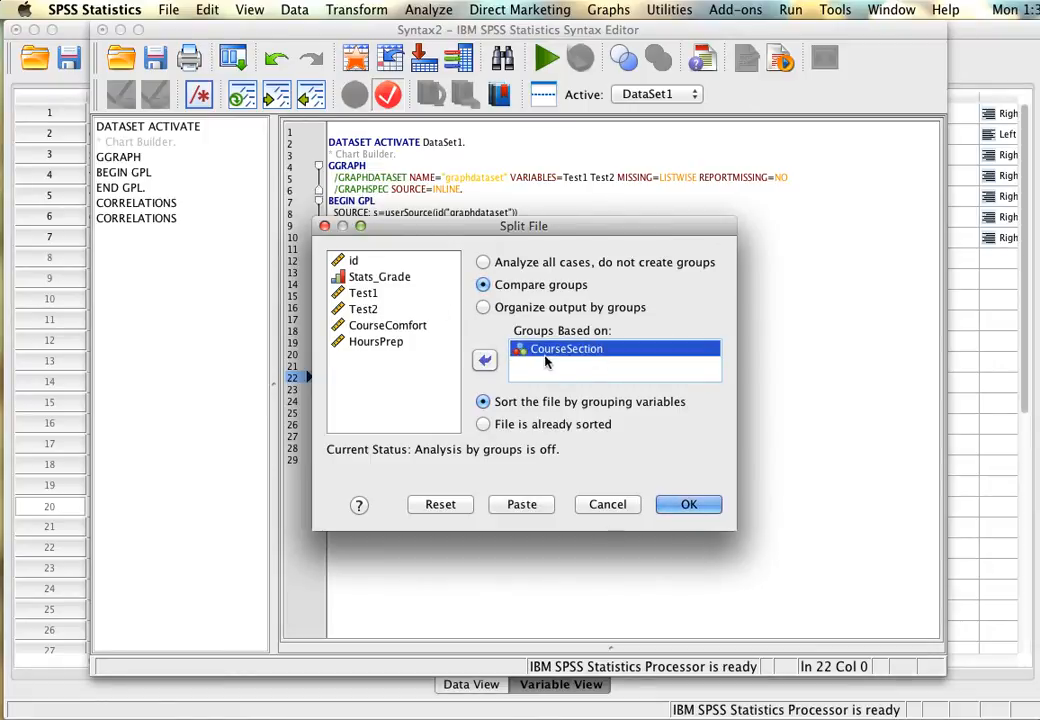
{"action": "left_click", "coordinate": [690, 504]}
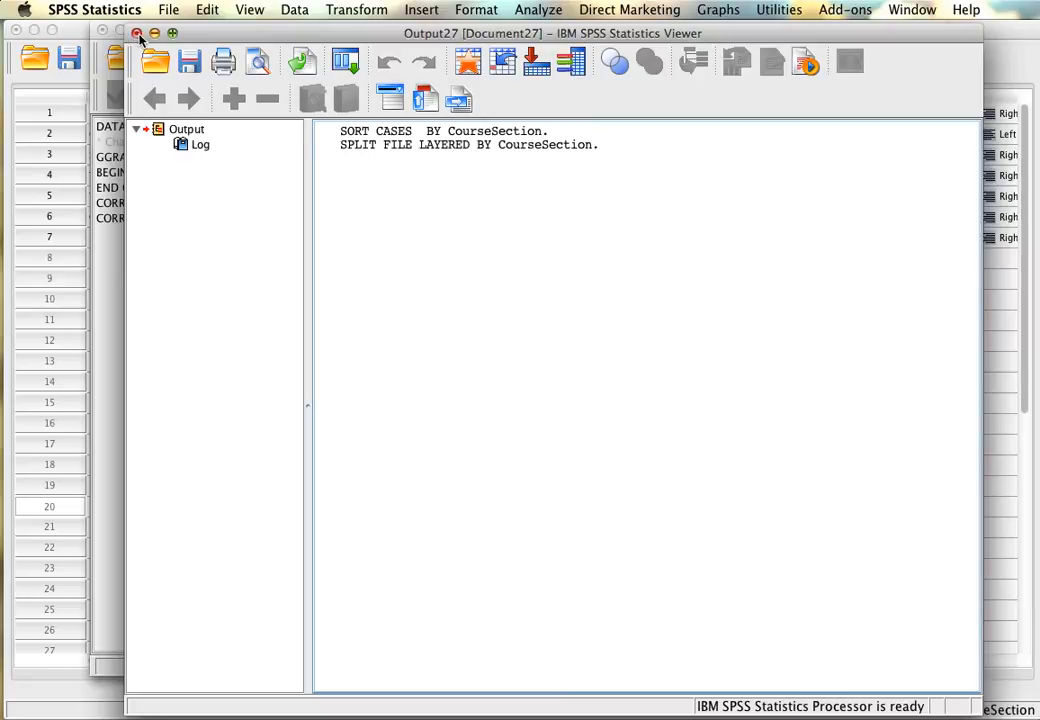
{"action": "left_click", "coordinate": [136, 35]}
{"action": "left_click", "coordinate": [708, 413]}
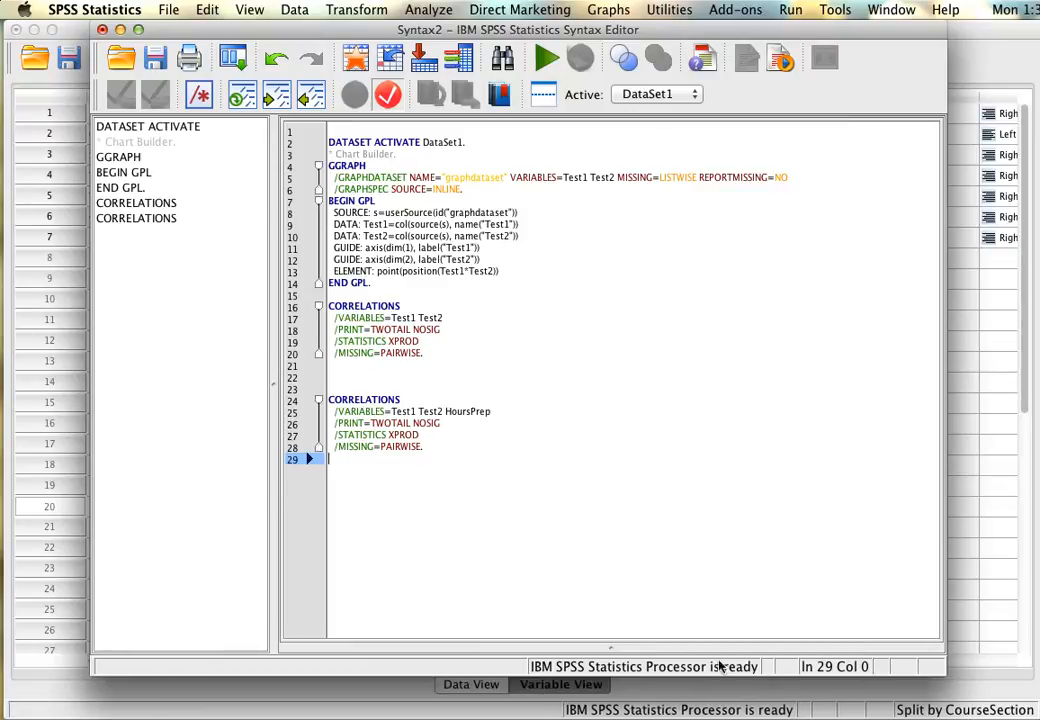
Rerun the CORRELATIONS command for Test1, Test2 and HoursPrep on the split file.
{"action": "left_click_drag", "start_coordinate": [487, 546], "coordinate": [400, 388]}
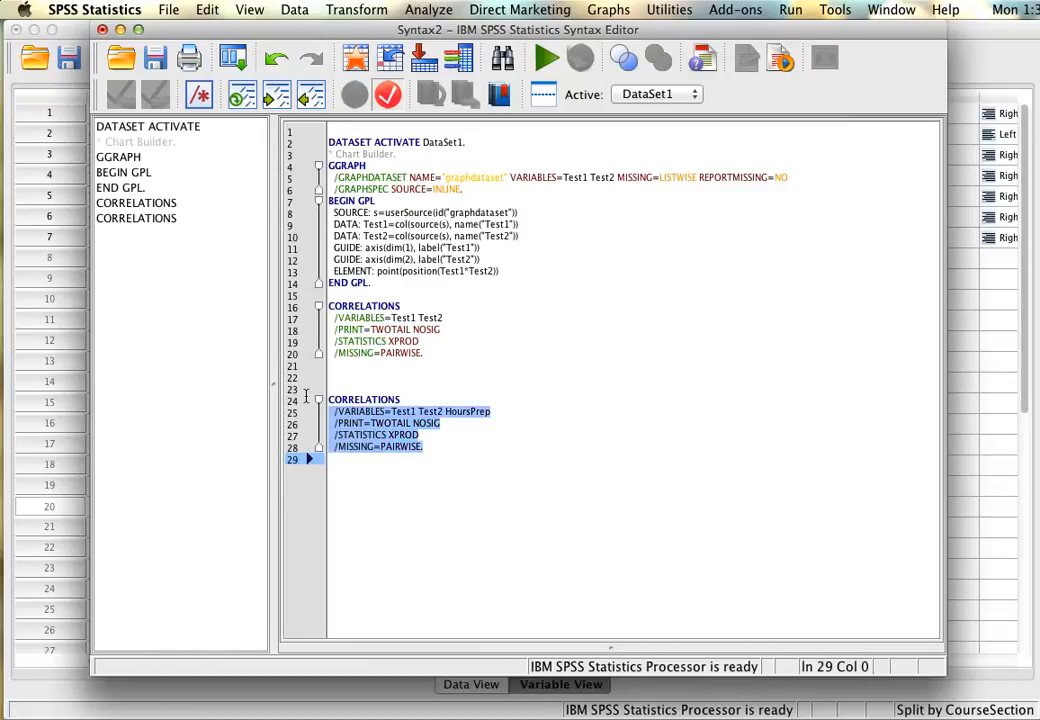
{"action": "right_click", "coordinate": [424, 430]}
{"action": "left_click", "coordinate": [492, 548]}
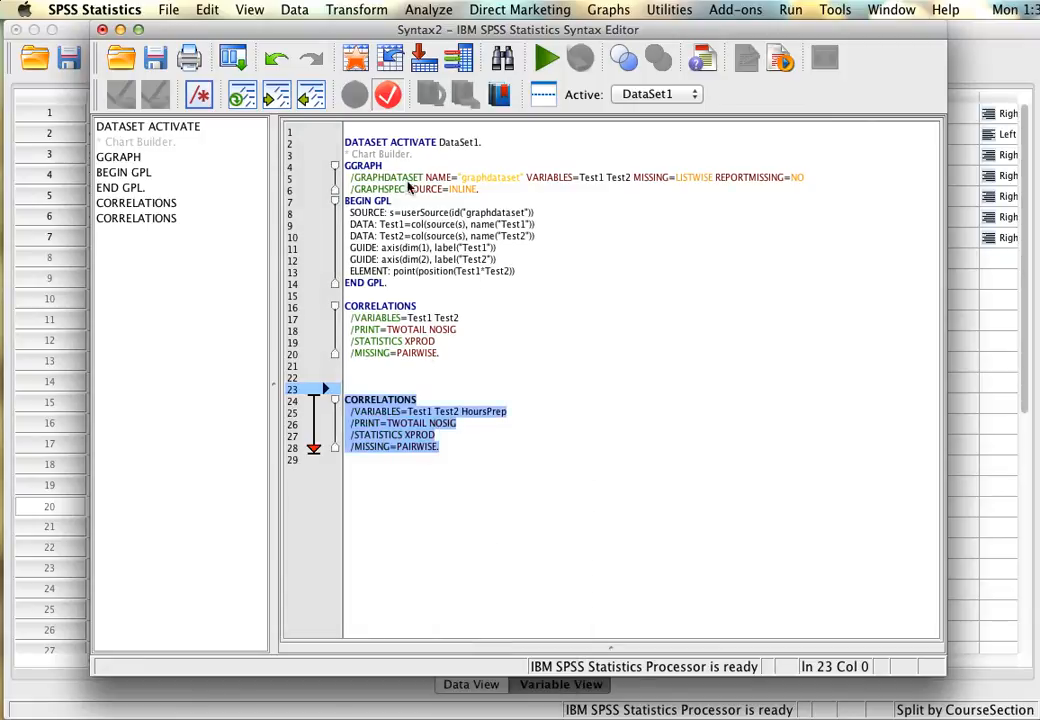
{"action": "left_click_drag", "start_coordinate": [462, 38], "coordinate": [381, 3]}
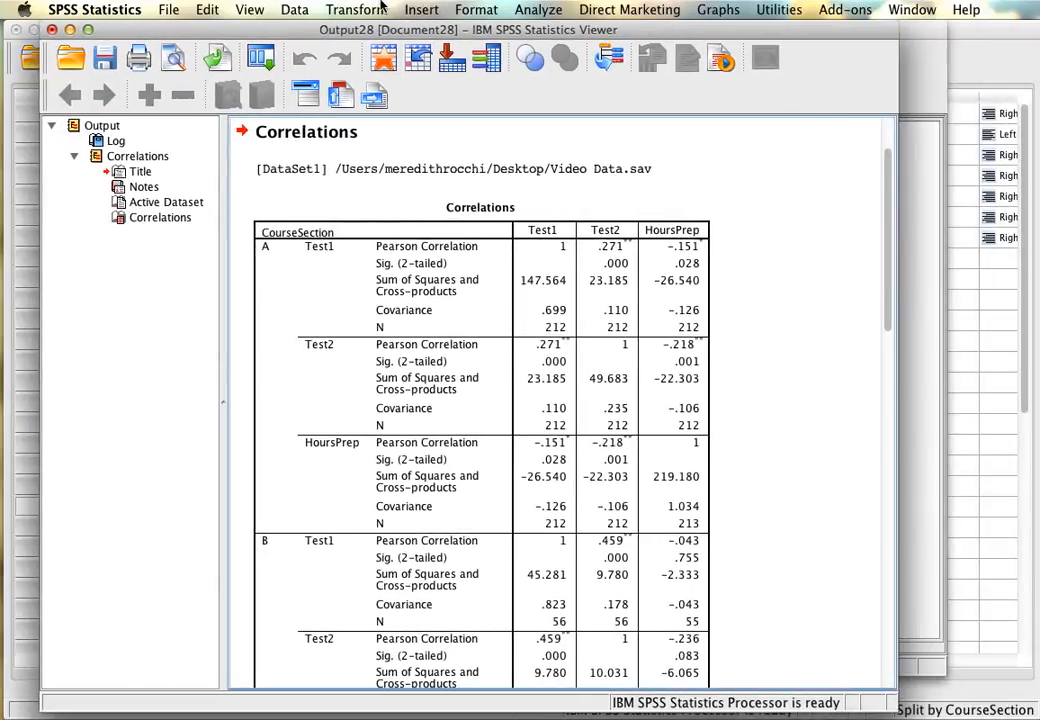
Look over how the correlation table is divided by CourseSection, from section A through D.
{"action": "left_click", "coordinate": [476, 355]}
{"action": "scroll", "coordinate": [476, 355], "scroll_direction": "down", "scroll_amount": 2}
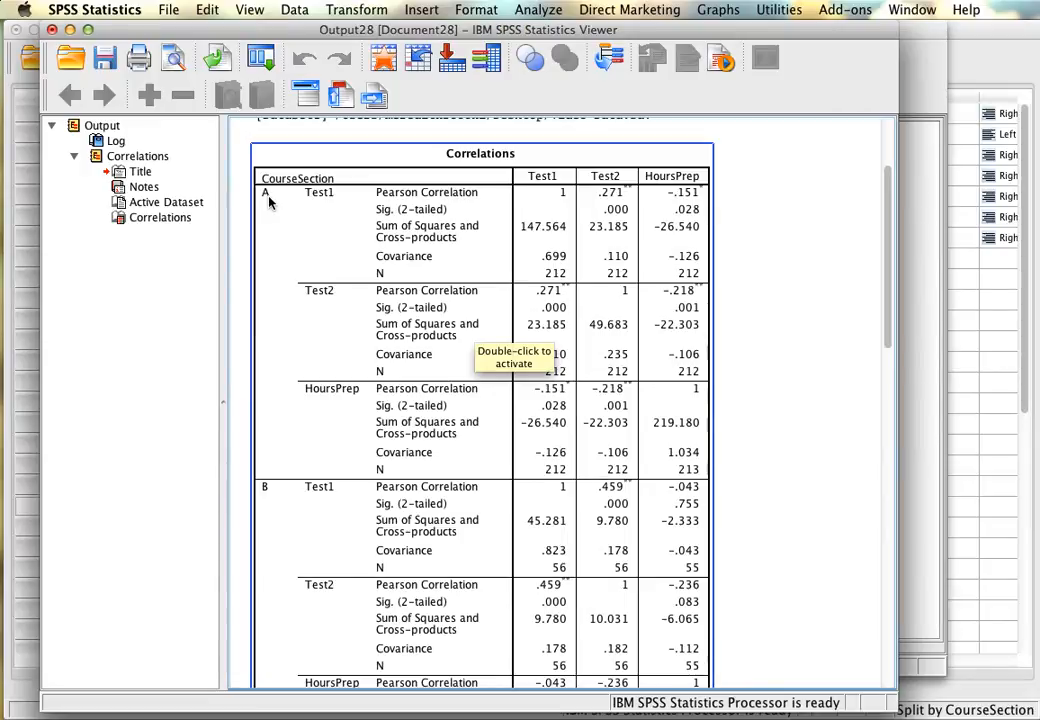
{"action": "scroll", "coordinate": [283, 492], "scroll_direction": "down", "scroll_amount": 10}
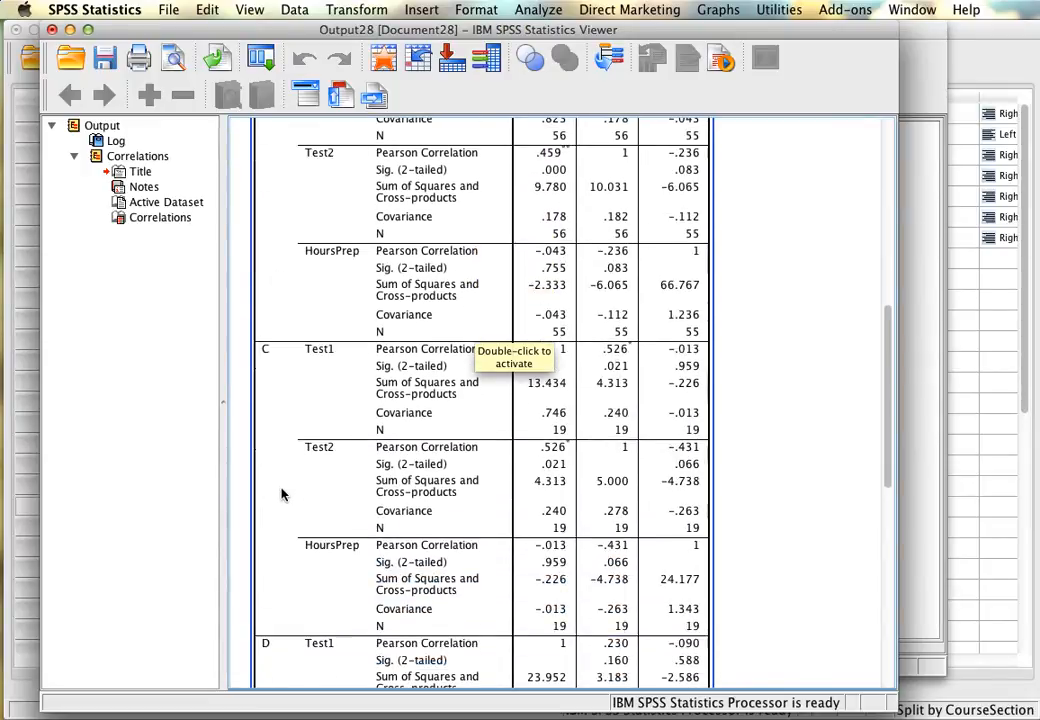
{"action": "scroll", "coordinate": [278, 370], "scroll_direction": "down", "scroll_amount": 4}
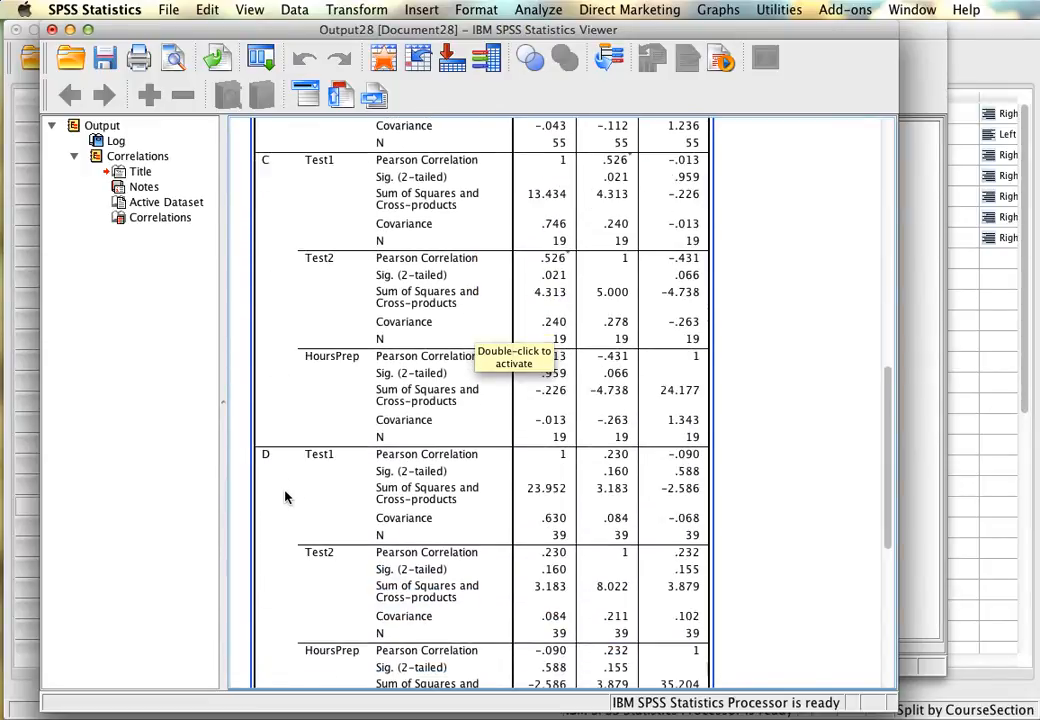
{"action": "scroll", "coordinate": [285, 489], "scroll_direction": "up", "scroll_amount": 15}
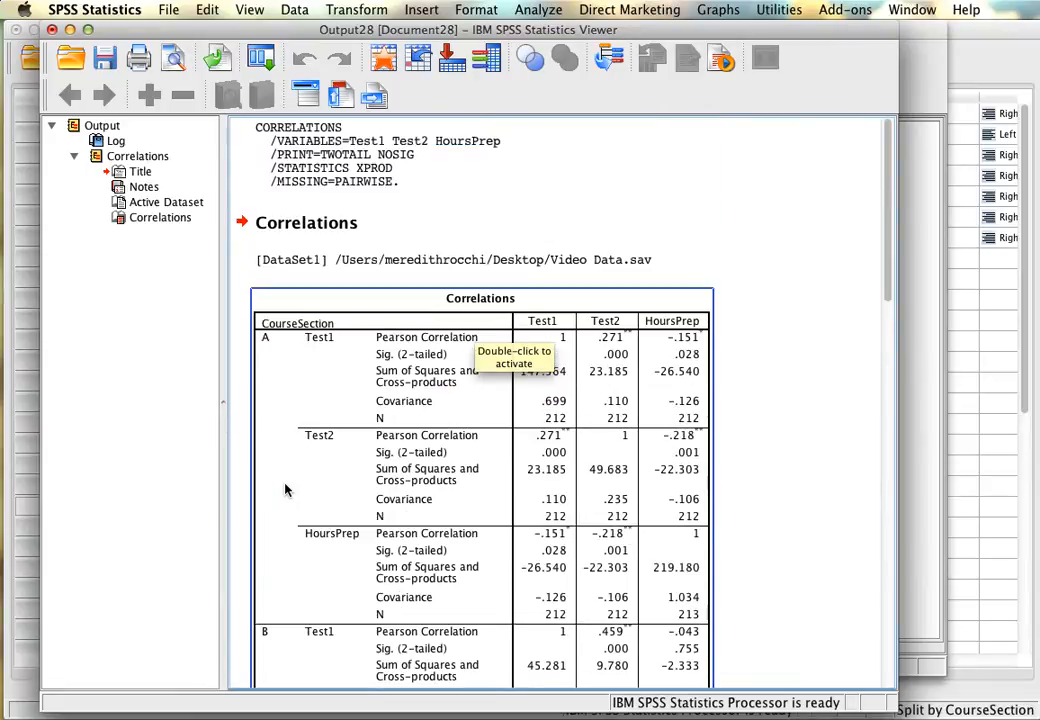
Examine the correlations of Test1 with HoursPrep and Test2 in each course section.
{"action": "scroll", "coordinate": [728, 424], "scroll_direction": "down", "scroll_amount": 1}
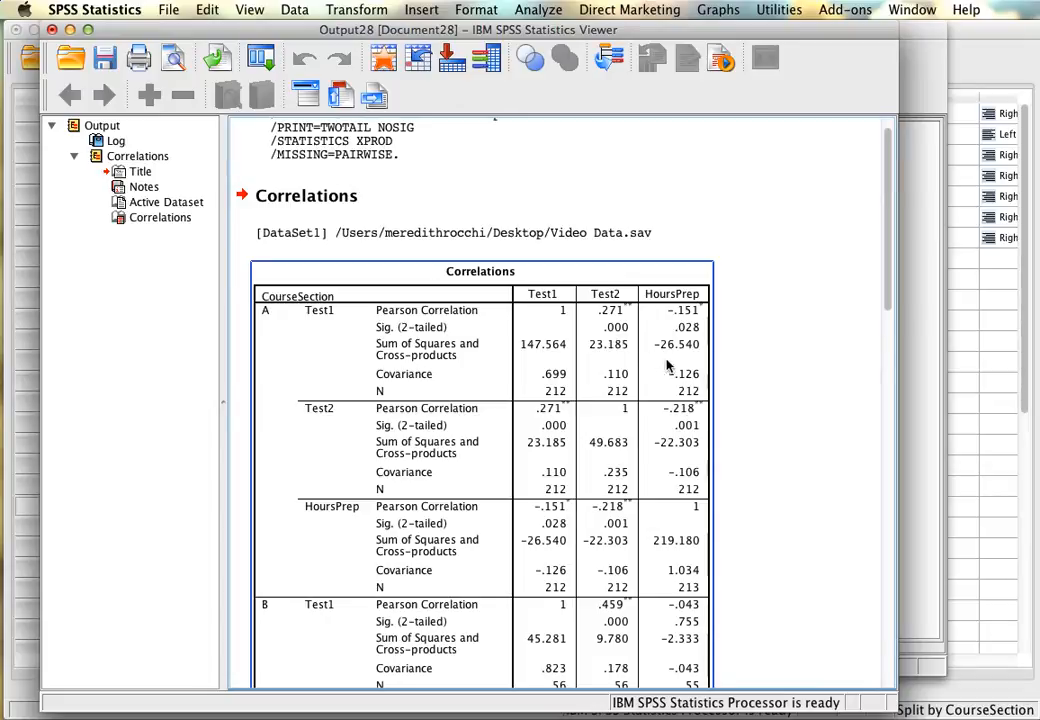
{"action": "scroll", "coordinate": [696, 460], "scroll_direction": "down", "scroll_amount": 3}
{"action": "scroll", "coordinate": [697, 460], "scroll_direction": "down", "scroll_amount": 5}
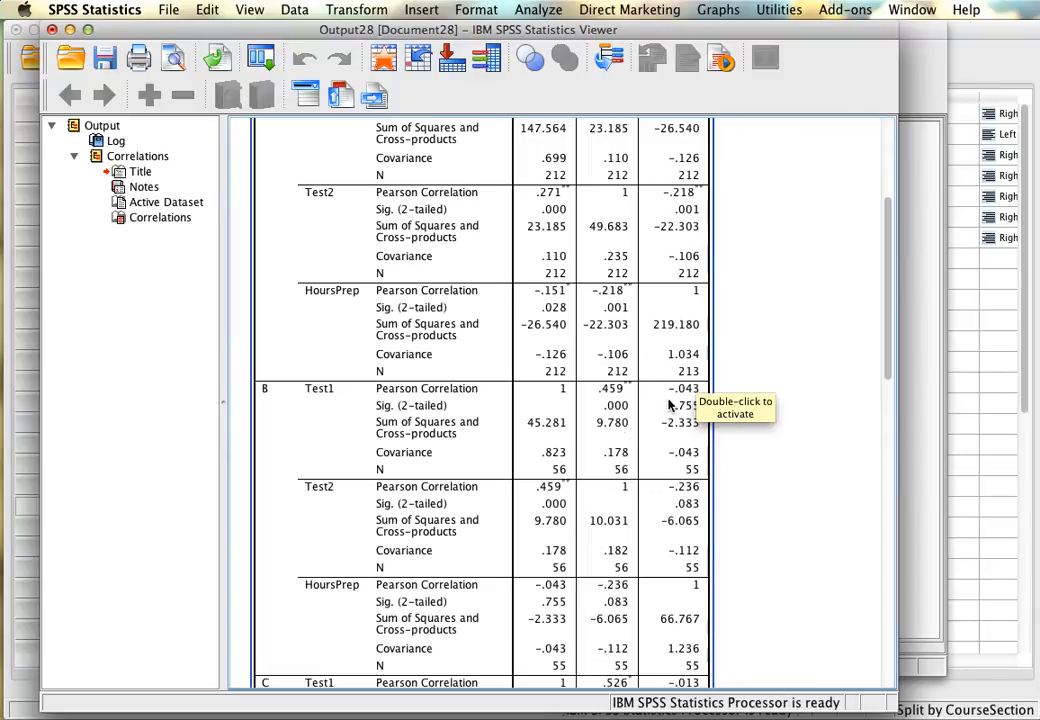
{"action": "scroll", "coordinate": [668, 515], "scroll_direction": "down", "scroll_amount": 12}
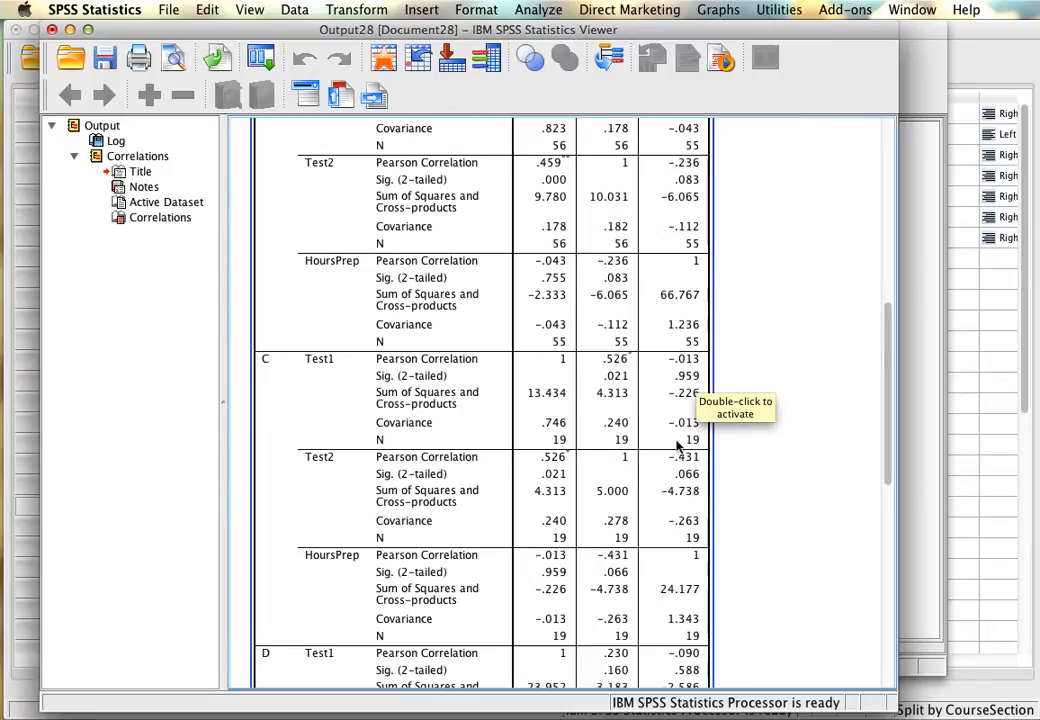
{"action": "scroll", "coordinate": [677, 490], "scroll_direction": "down", "scroll_amount": 3}
{"action": "scroll", "coordinate": [677, 492], "scroll_direction": "down", "scroll_amount": 2}
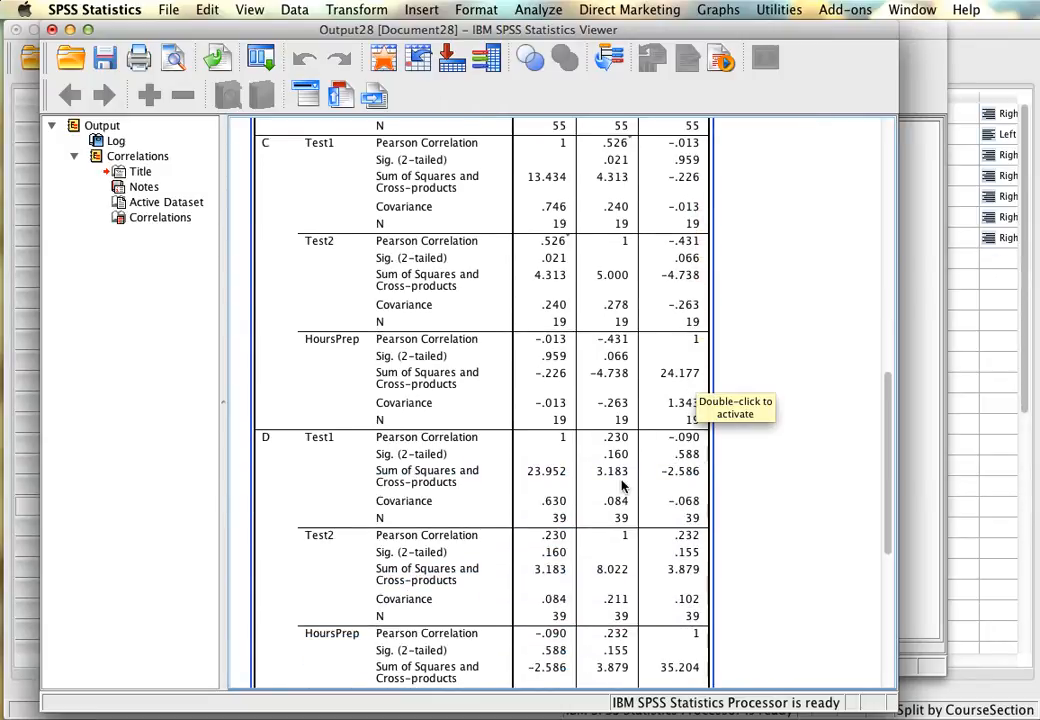
{"action": "scroll", "coordinate": [638, 460], "scroll_direction": "down", "scroll_amount": 1}
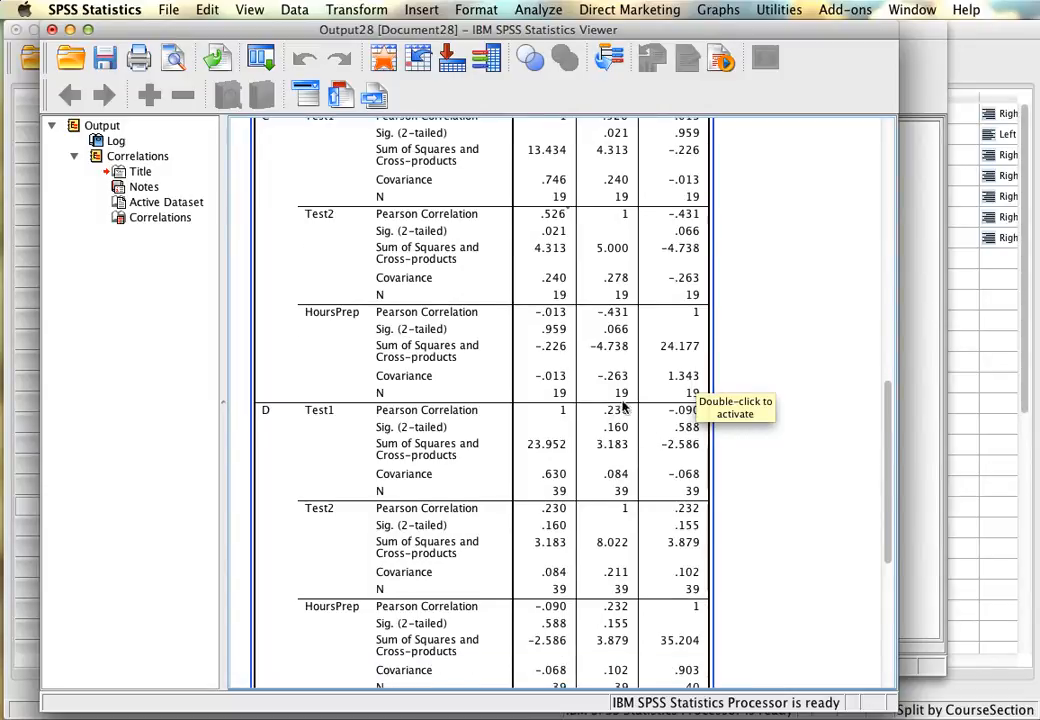
Compare the correlation between Test2 and HoursPrep across the course sections.
{"action": "scroll", "coordinate": [631, 311], "scroll_direction": "up", "scroll_amount": 10}
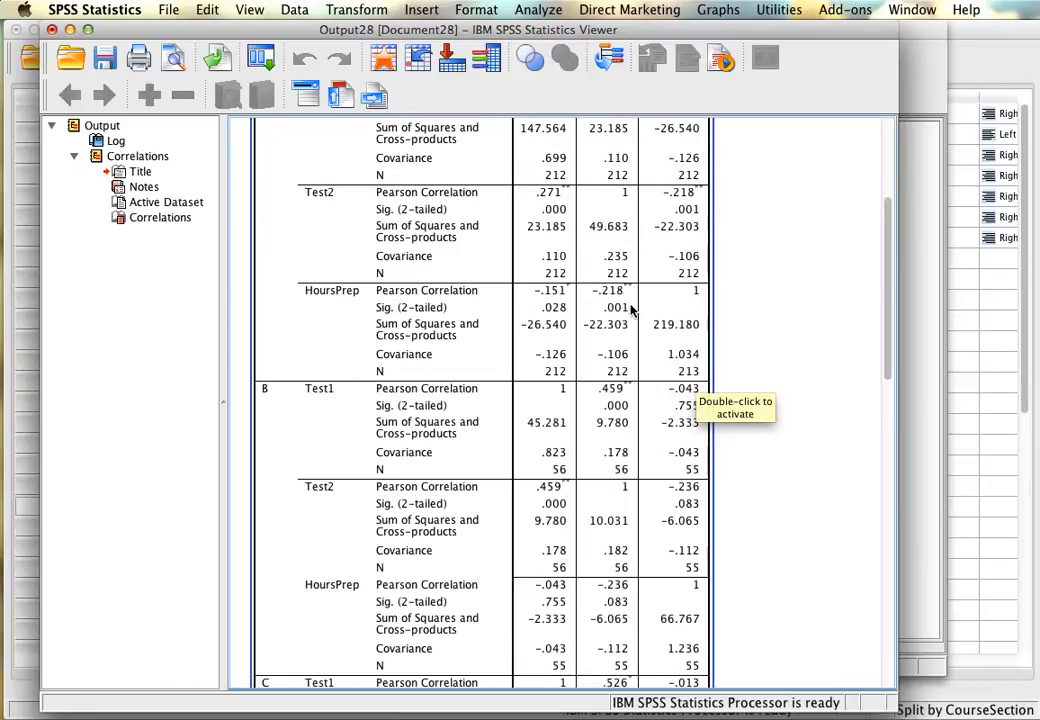
{"action": "scroll", "coordinate": [631, 308], "scroll_direction": "up", "scroll_amount": 5}
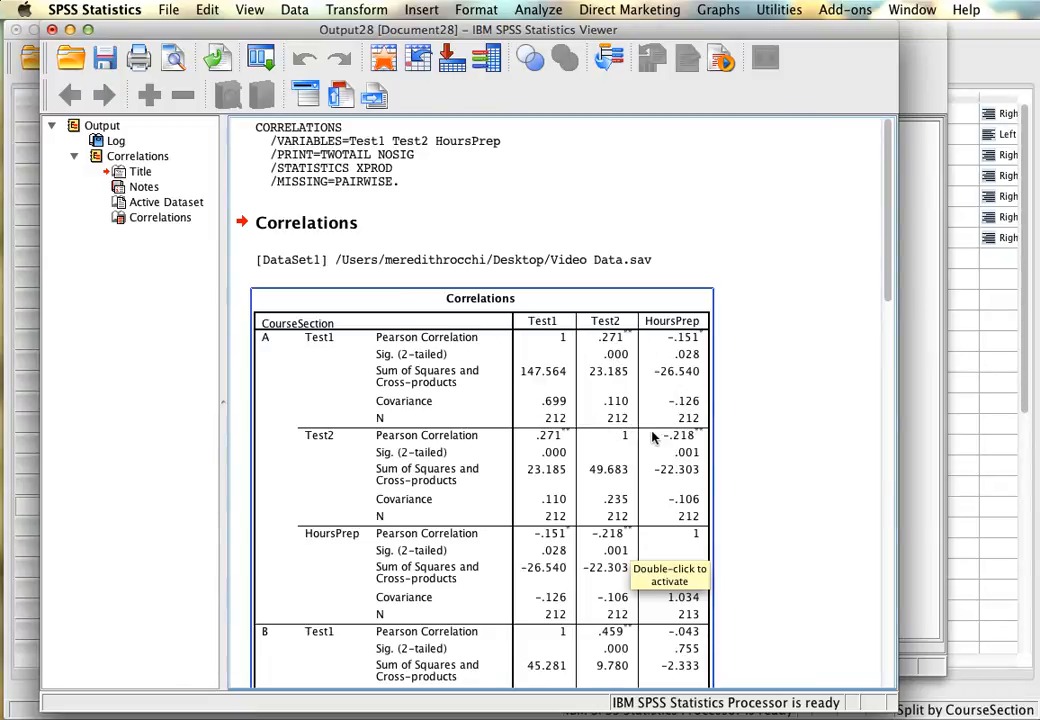
{"action": "scroll", "coordinate": [627, 425], "scroll_direction": "down", "scroll_amount": 5}
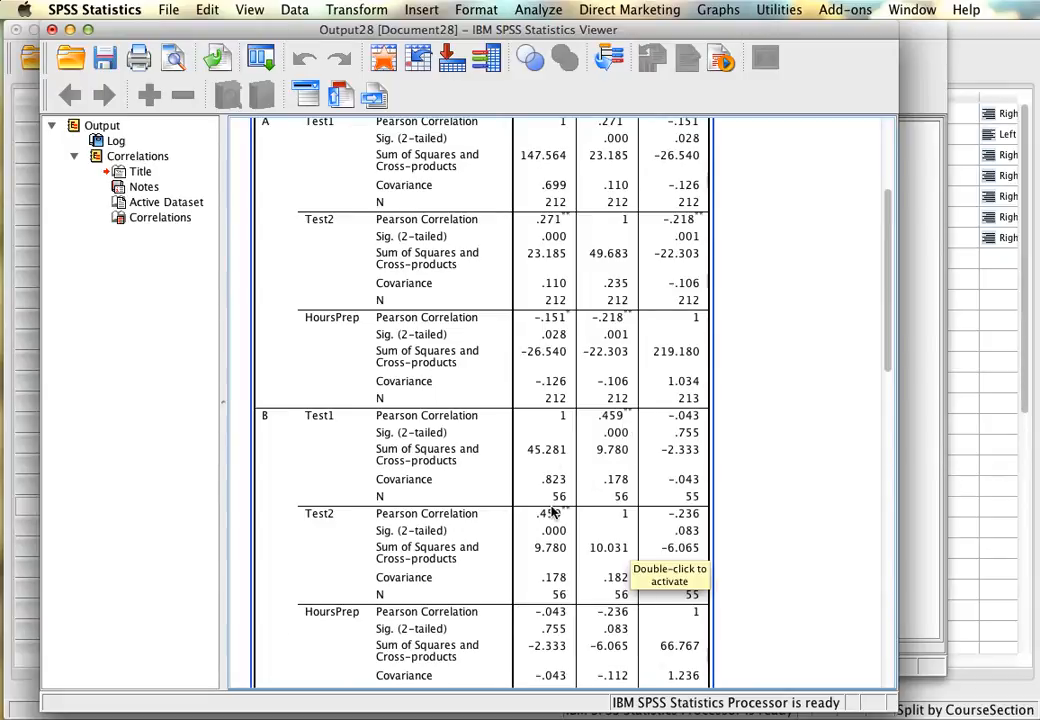
{"action": "scroll", "coordinate": [580, 455], "scroll_direction": "down", "scroll_amount": 3}
{"action": "scroll", "coordinate": [600, 430], "scroll_direction": "down", "scroll_amount": 7}
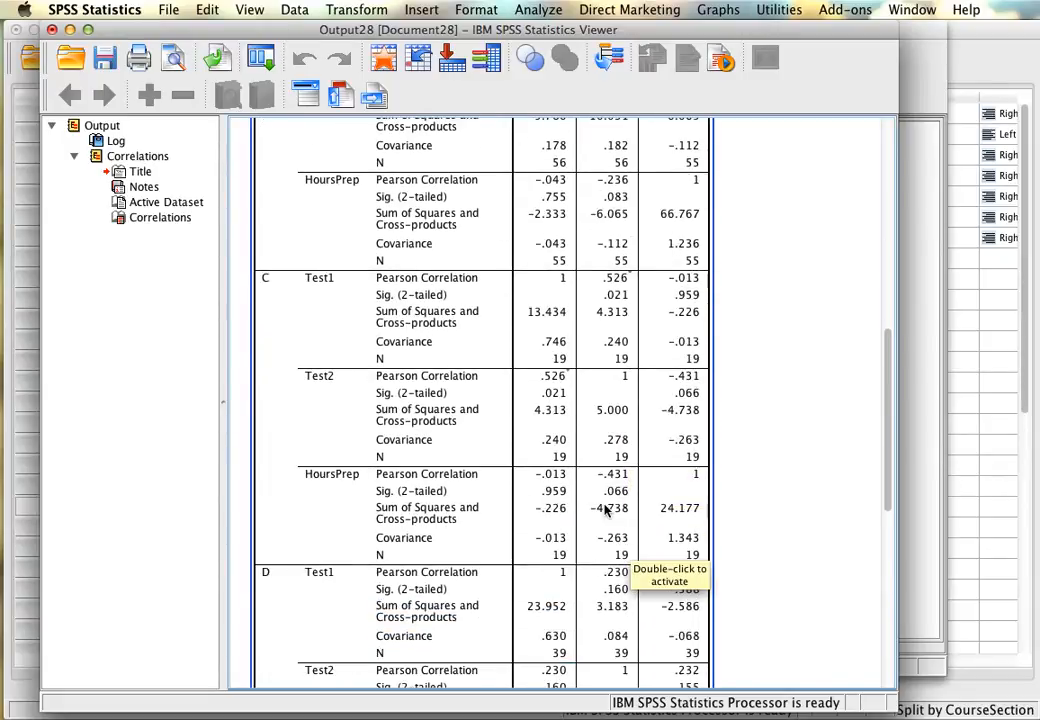
{"action": "scroll", "coordinate": [476, 510], "scroll_direction": "down", "scroll_amount": 6}
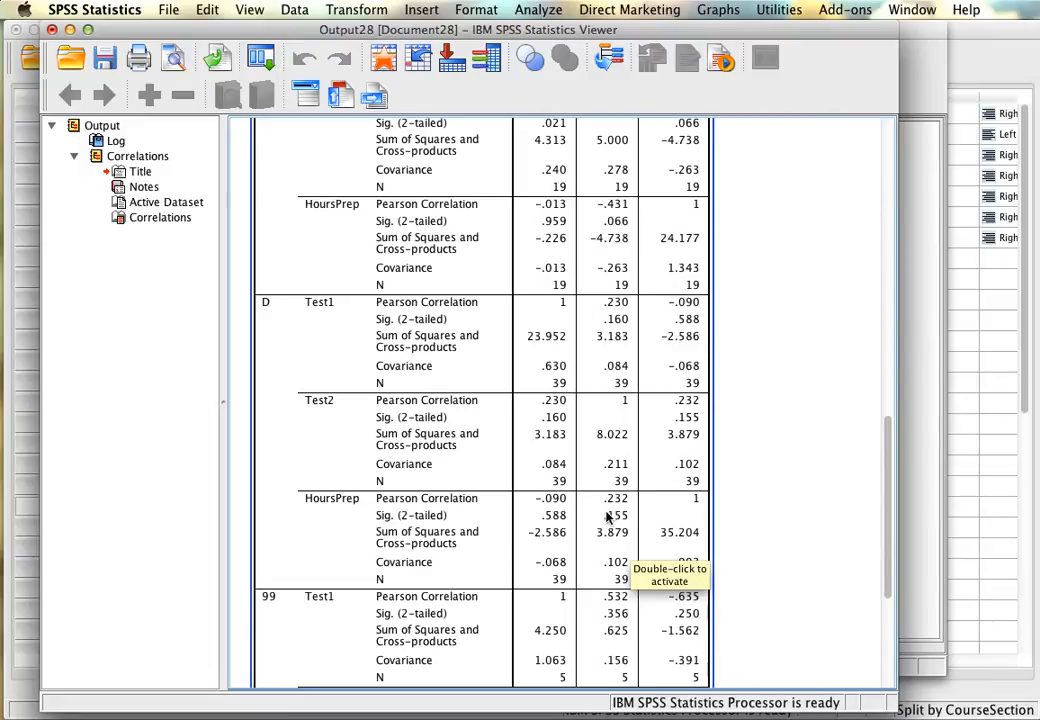
{"action": "scroll", "coordinate": [607, 515], "scroll_direction": "up", "scroll_amount": 18}
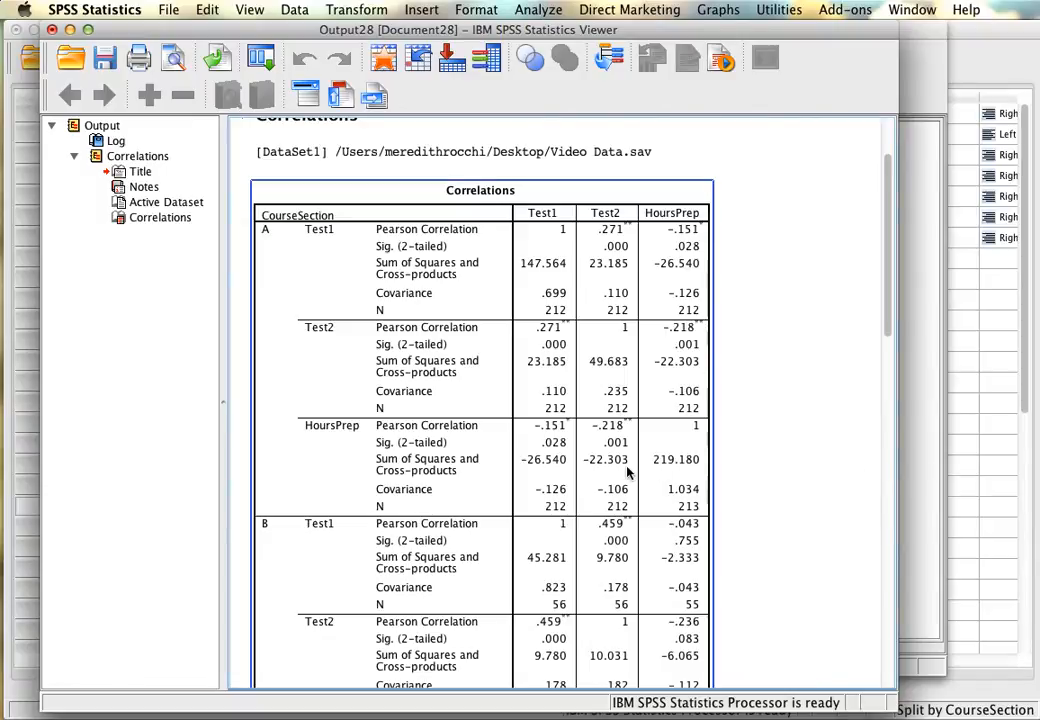
Close the correlation output split by CourseSection without saving it and return to the dataset.
{"action": "scroll", "coordinate": [675, 500], "scroll_direction": "down", "scroll_amount": 5}
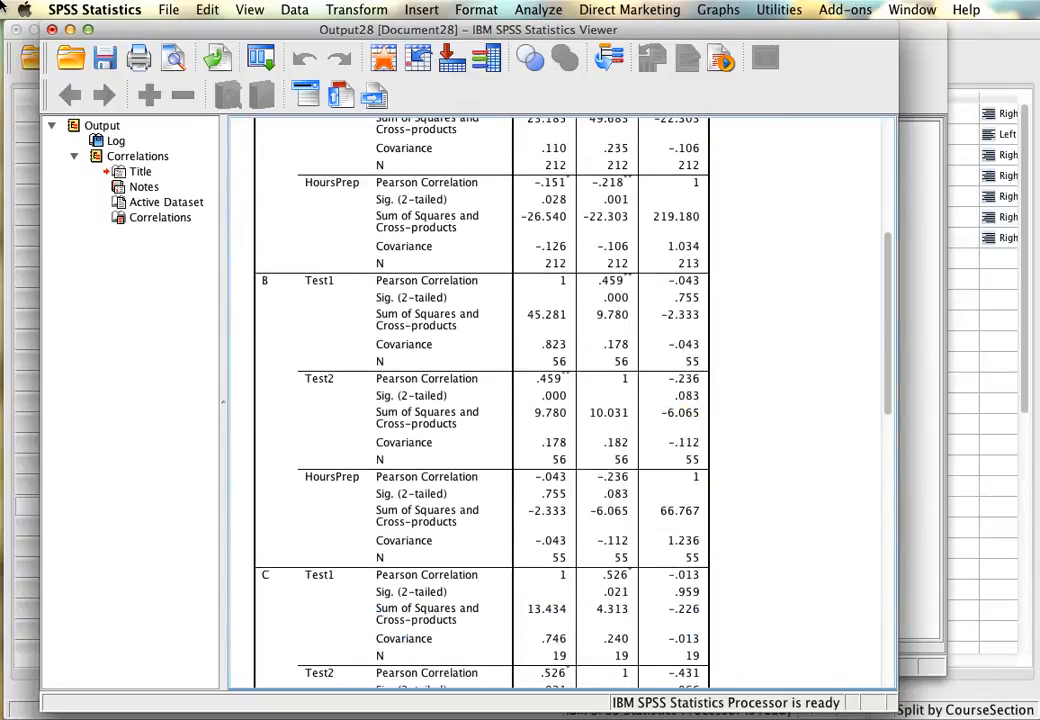
{"action": "left_click", "coordinate": [52, 29]}
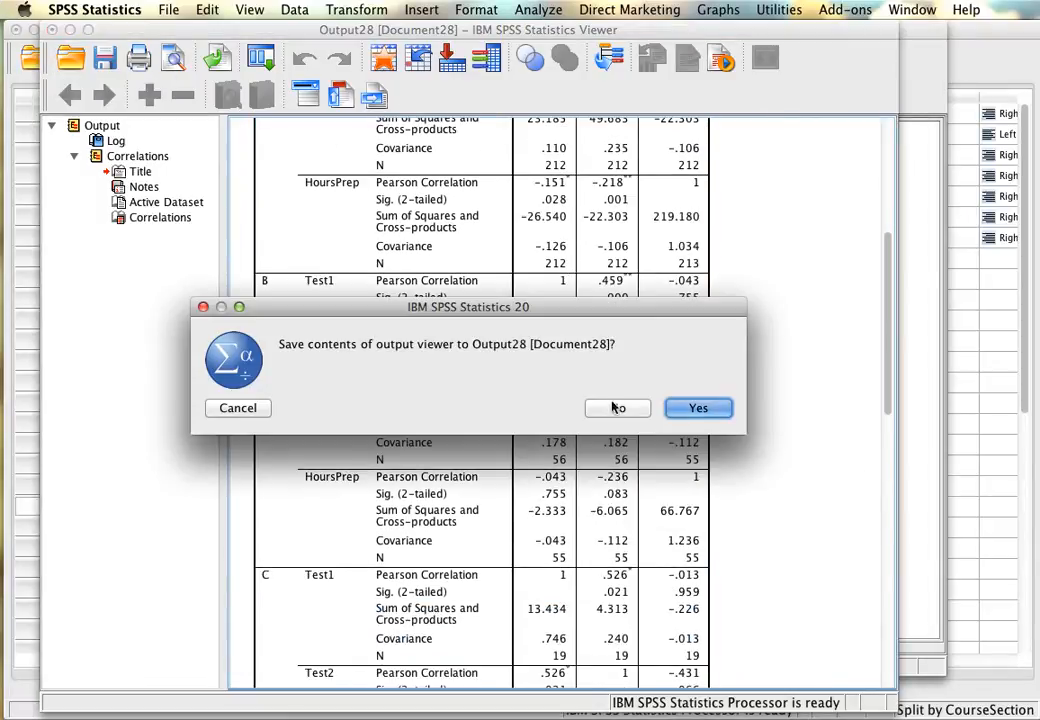
{"action": "left_click", "coordinate": [617, 406]}
{"action": "left_click", "coordinate": [685, 414]}
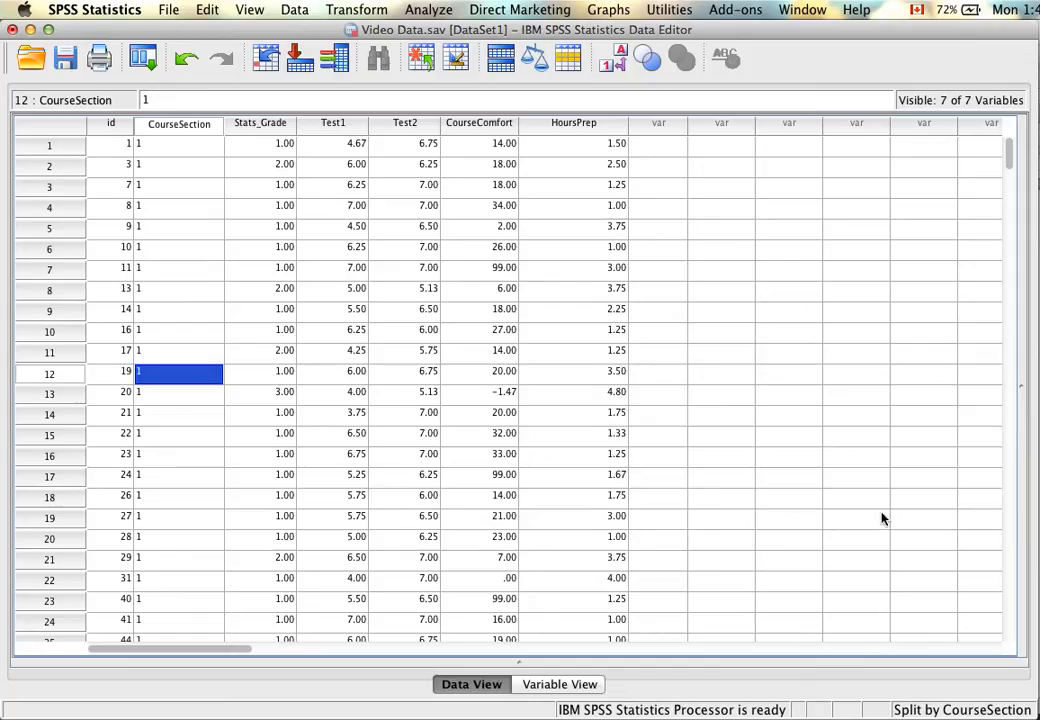
{"action": "left_click", "coordinate": [882, 518]}
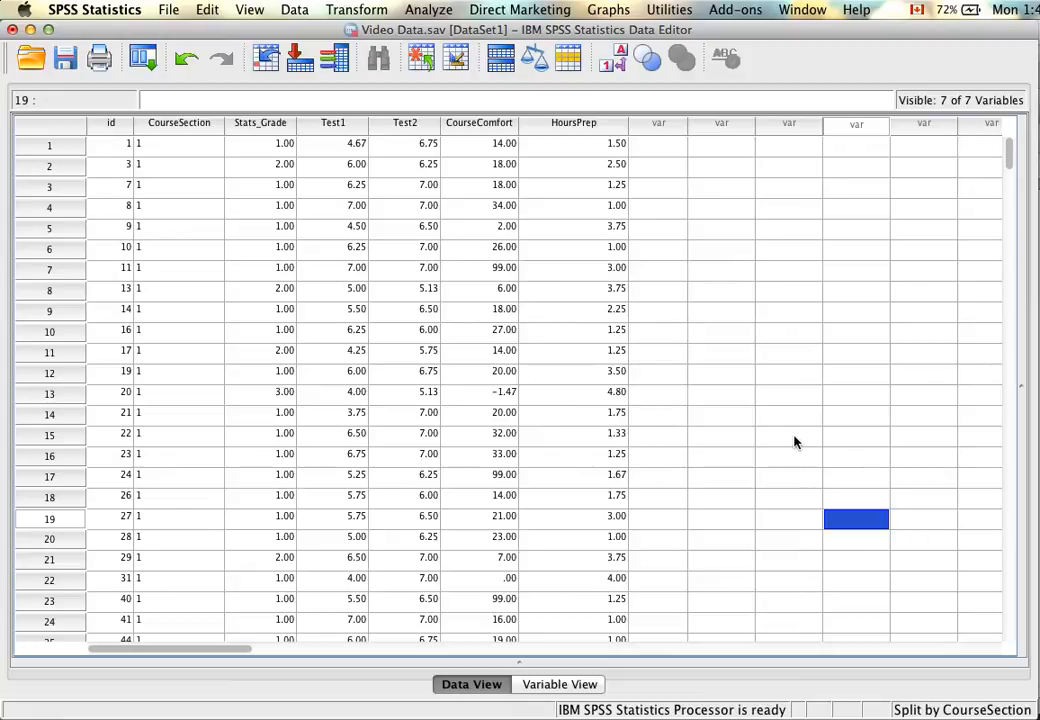
Turn off the file split so all cases are analyzed without groups, and close the resulting output log without saving.
{"action": "left_click", "coordinate": [295, 9]}
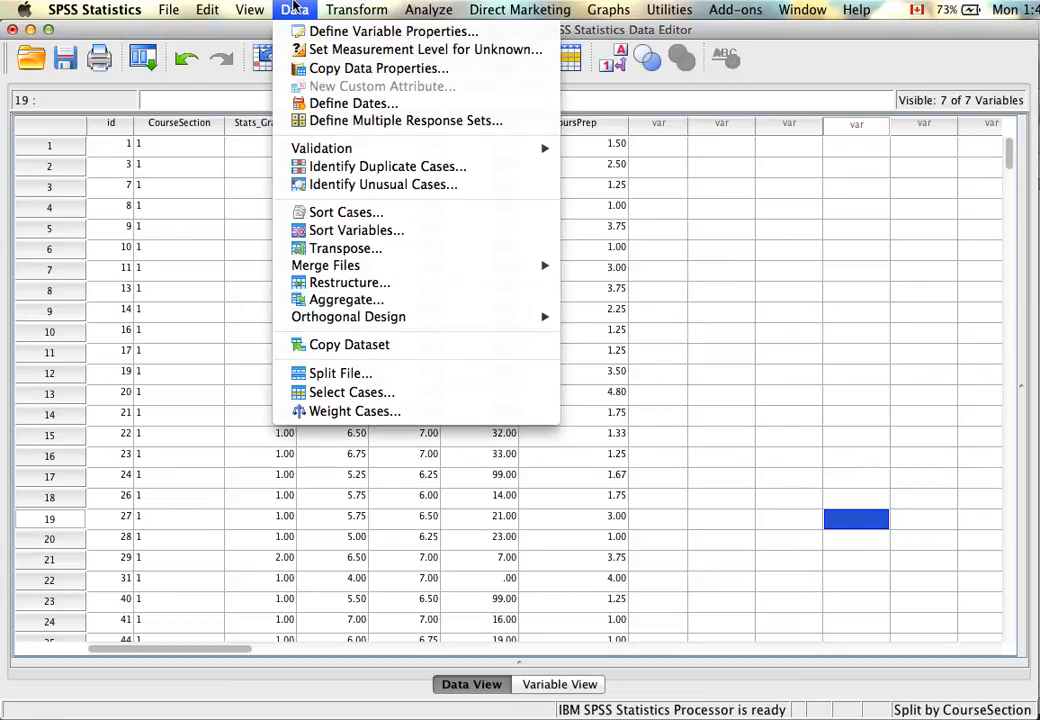
{"action": "left_click", "coordinate": [340, 373]}
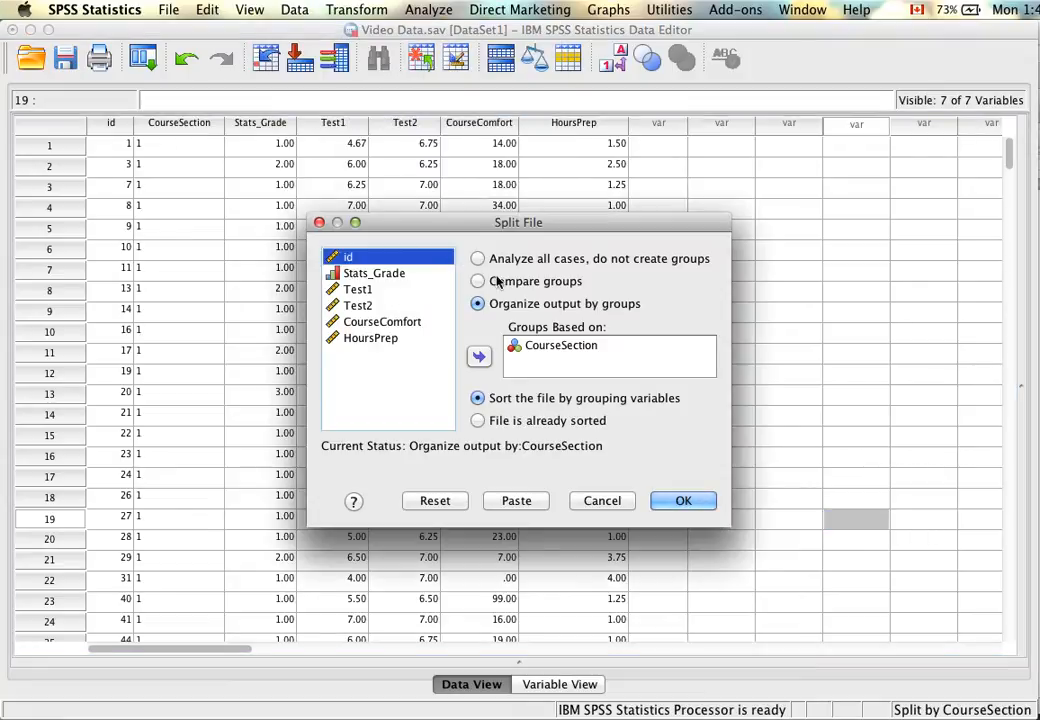
{"action": "left_click", "coordinate": [480, 258]}
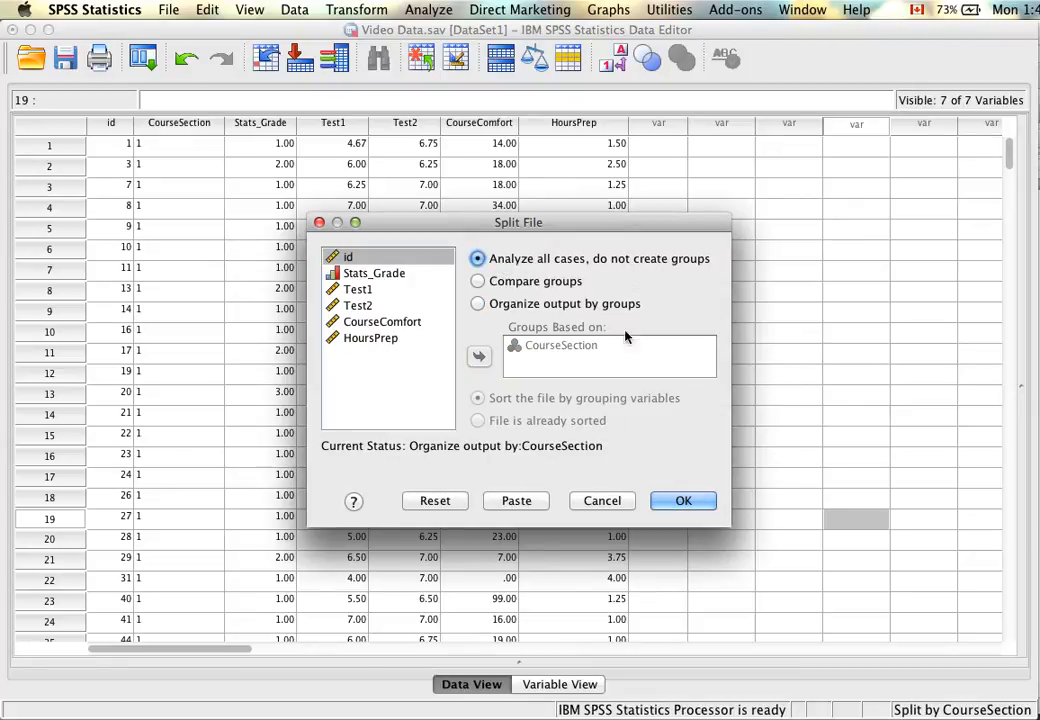
{"action": "left_click", "coordinate": [673, 499]}
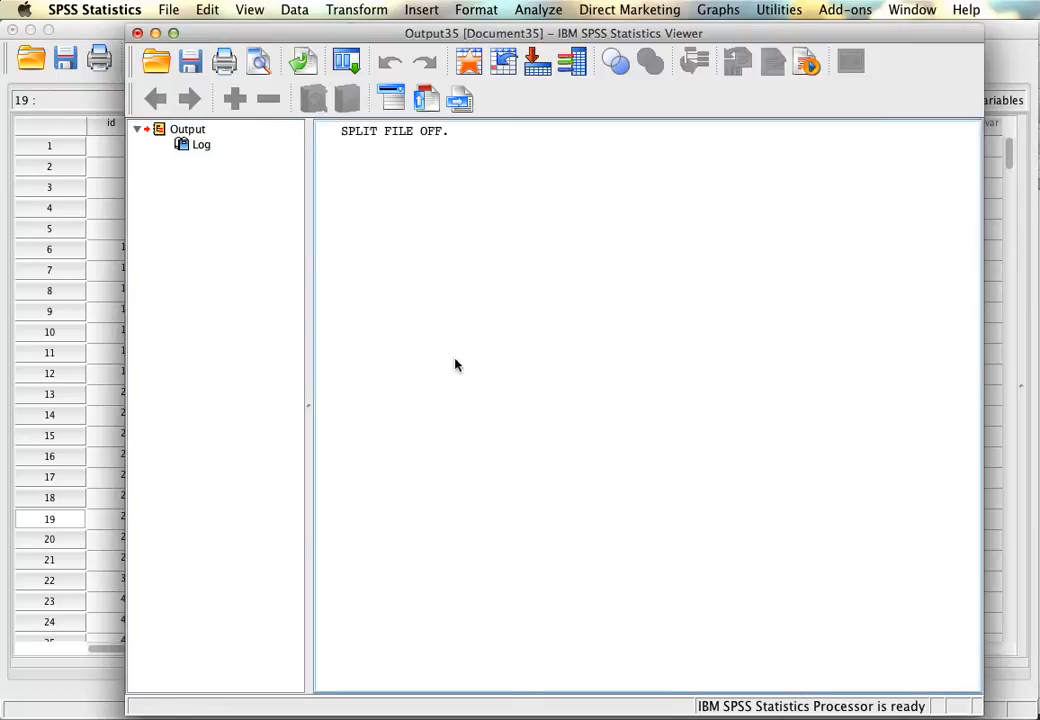
{"action": "left_click", "coordinate": [138, 34]}
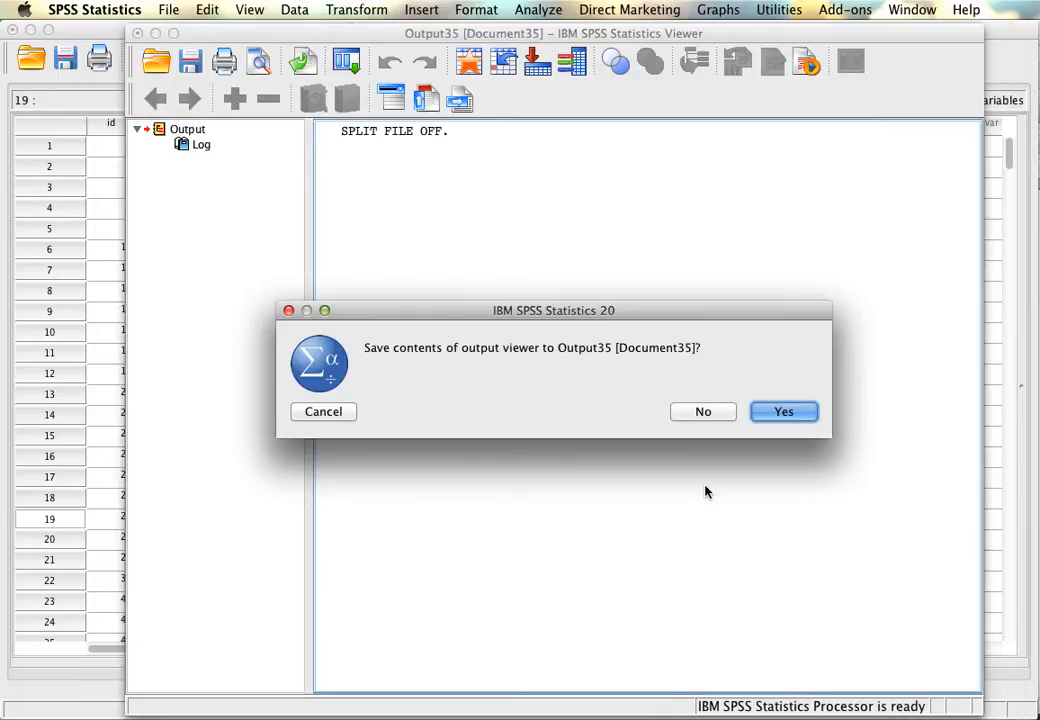
{"action": "left_click", "coordinate": [703, 412]}
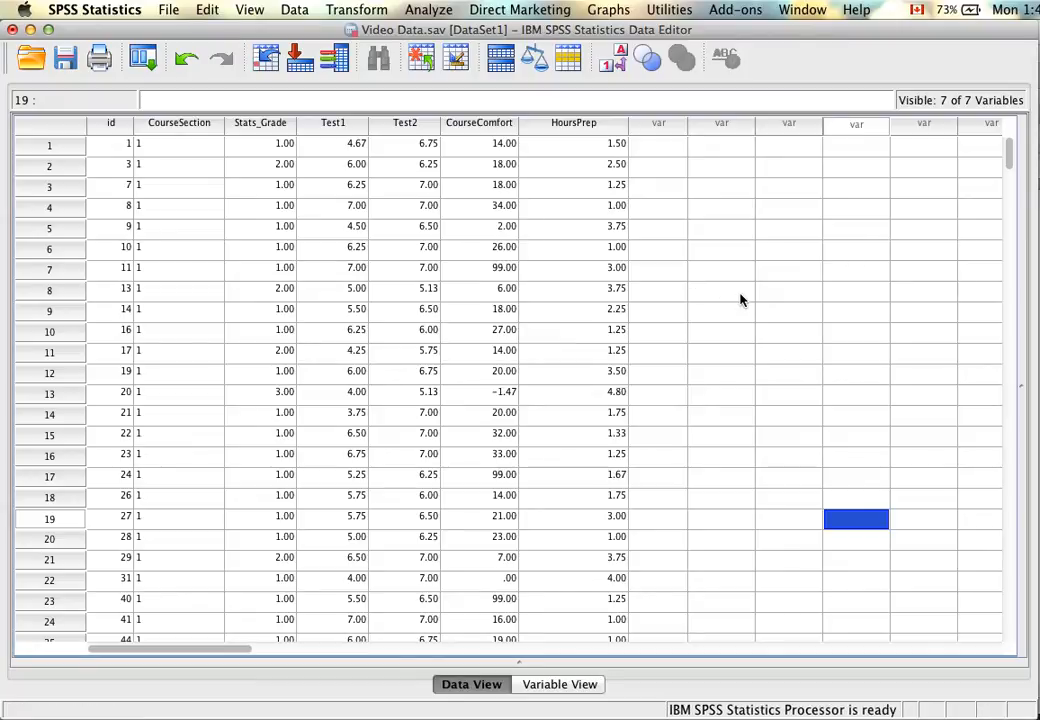
Reset the Partial Correlations settings and set up a partial correlation of Test1 and Test2 controlling for HoursPrep.
{"action": "left_click", "coordinate": [438, 8]}
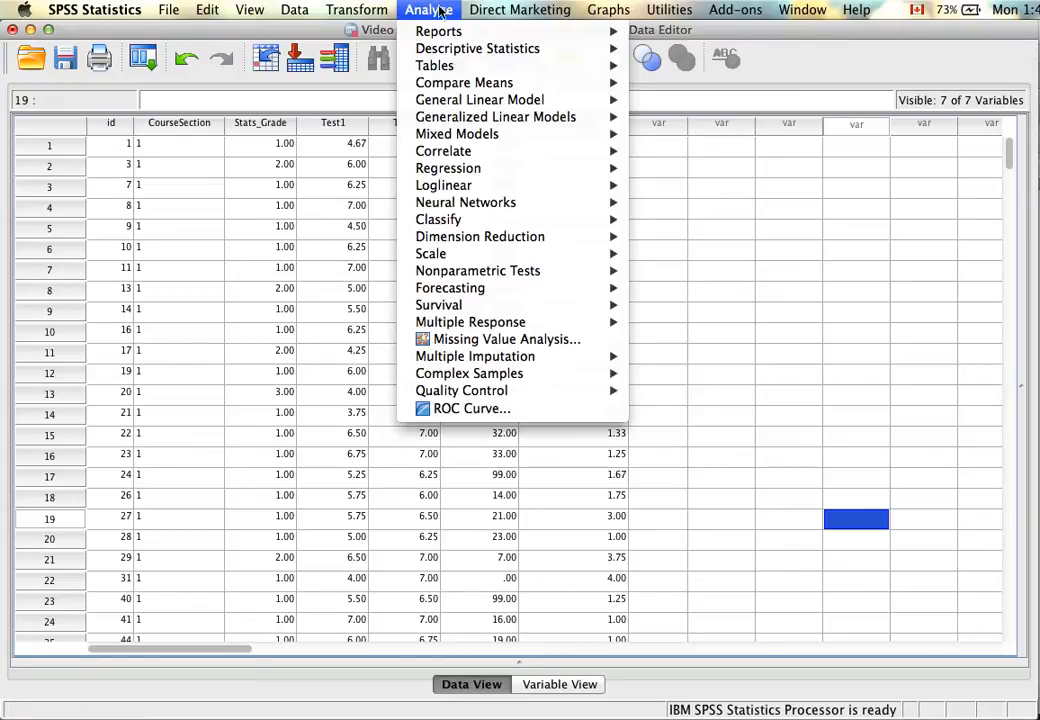
{"action": "mouse_move", "coordinate": [467, 172]}
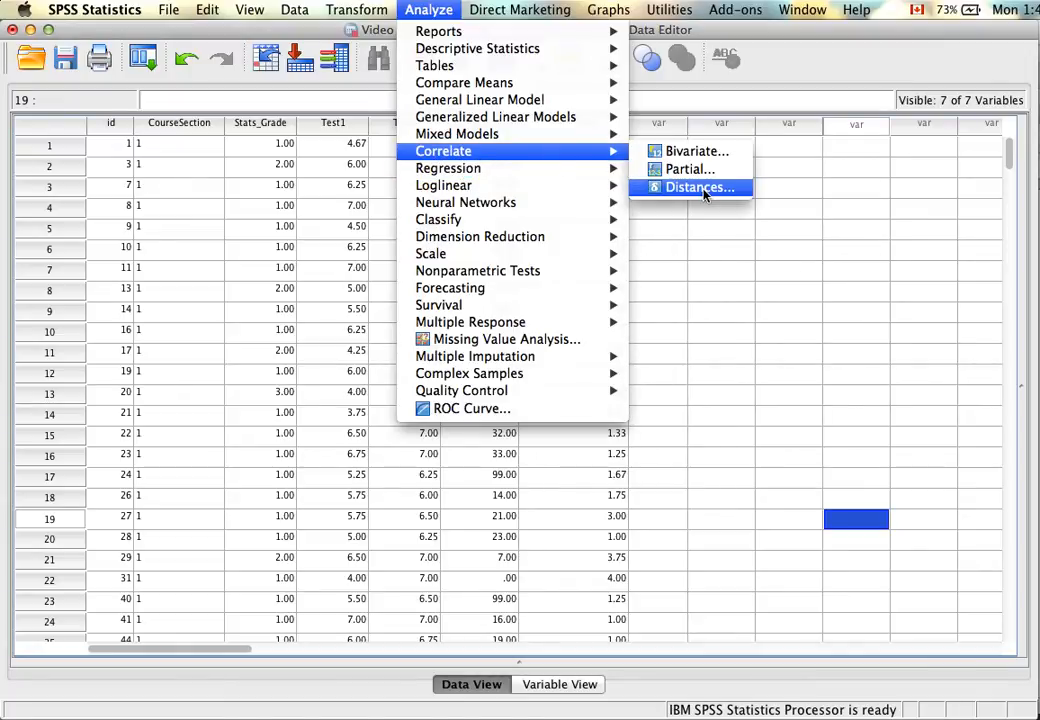
{"action": "mouse_move", "coordinate": [605, 151]}
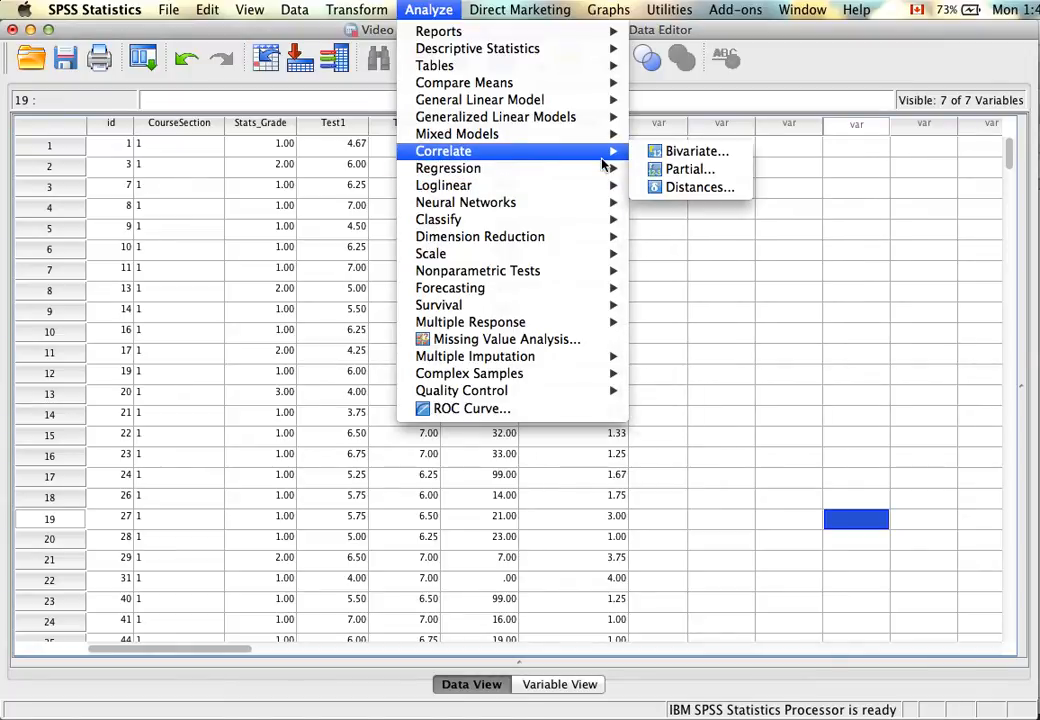
{"action": "left_click", "coordinate": [677, 176]}
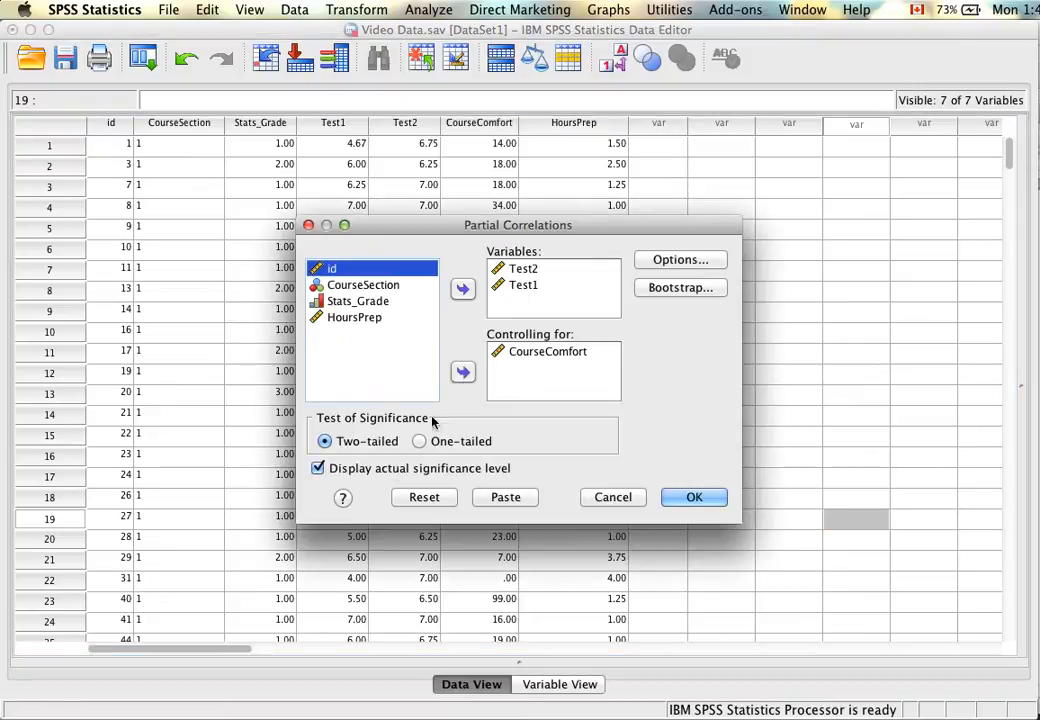
{"action": "left_click", "coordinate": [409, 498]}
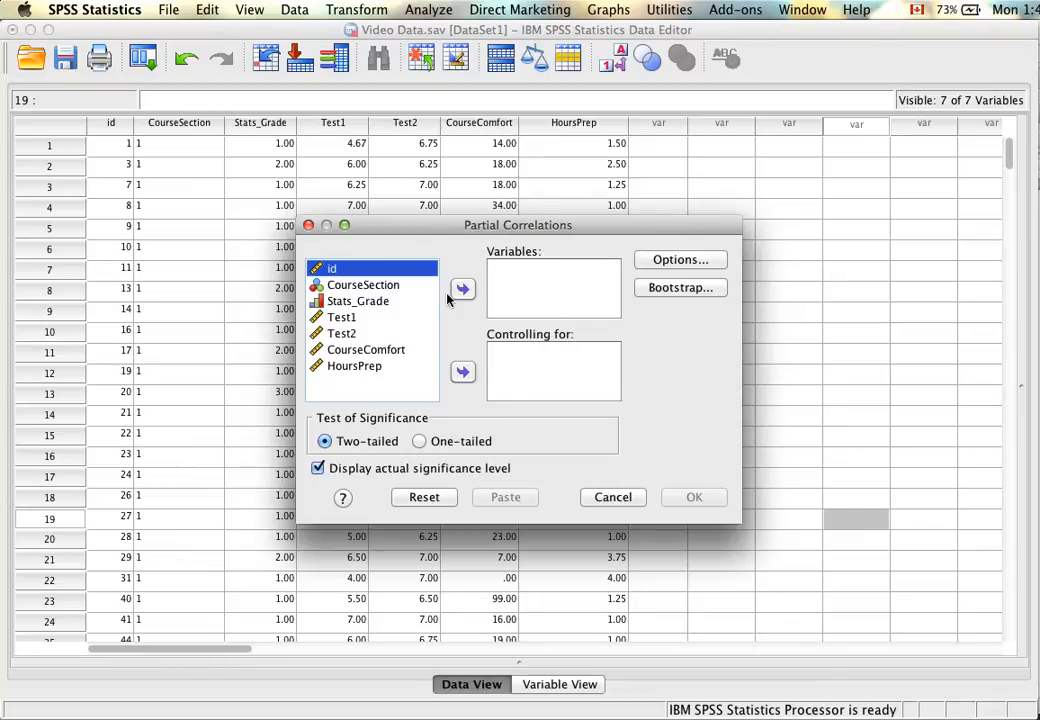
{"action": "left_click", "coordinate": [346, 319]}
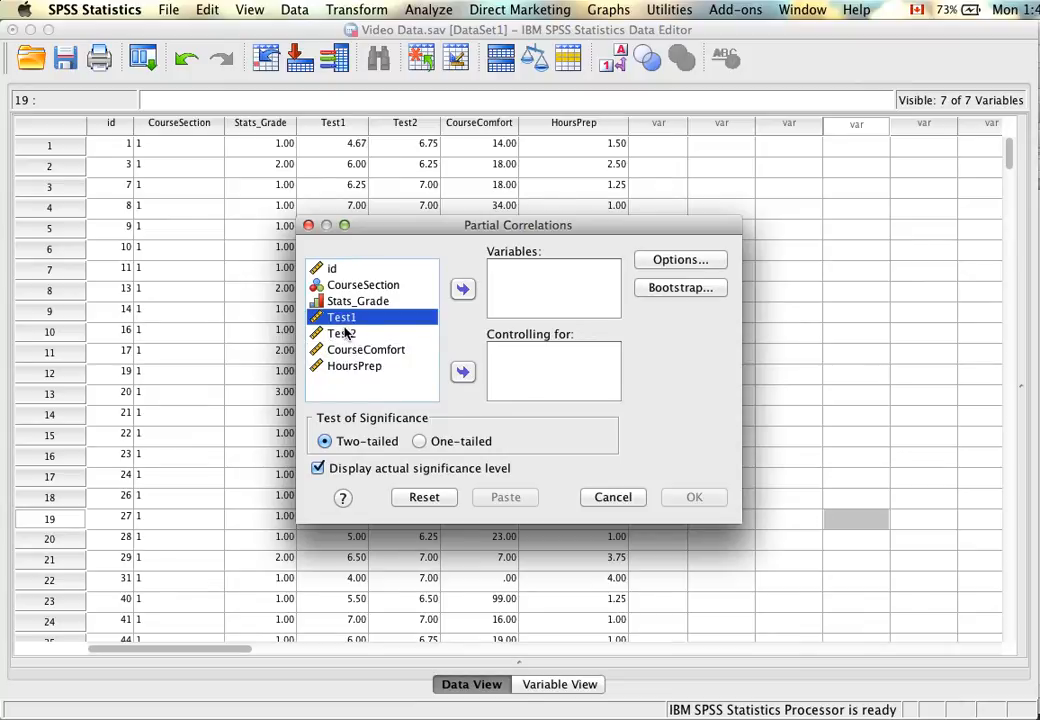
{"action": "left_click", "coordinate": [341, 333], "text": "shift"}
{"action": "left_click", "coordinate": [462, 289]}
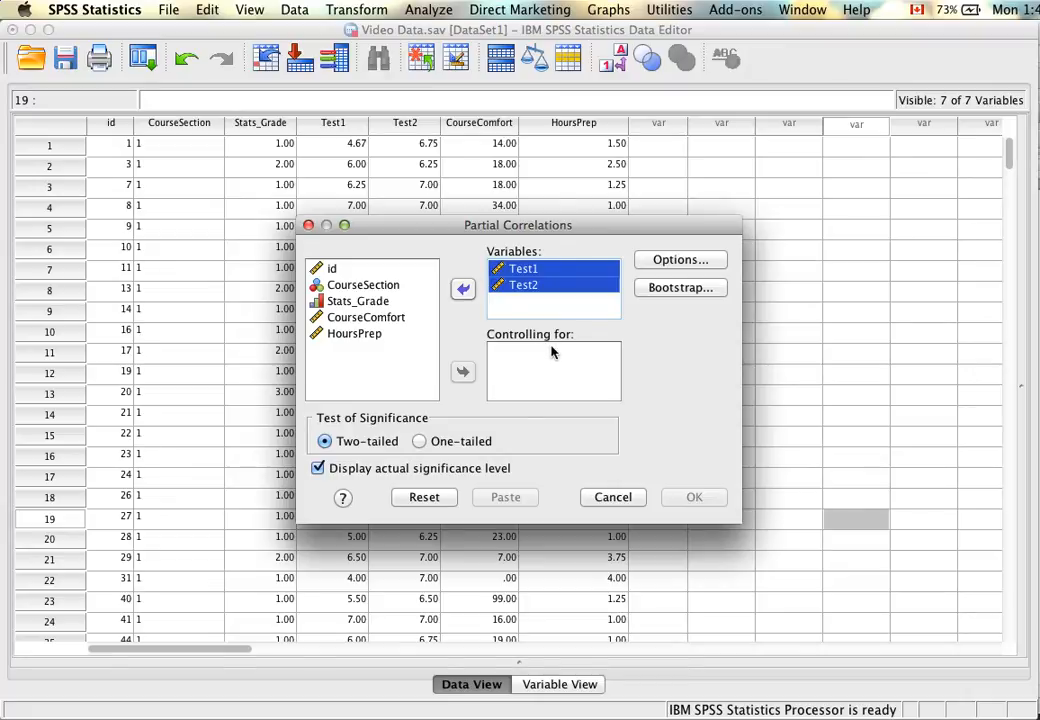
{"action": "left_click", "coordinate": [357, 334]}
{"action": "left_click", "coordinate": [463, 373]}
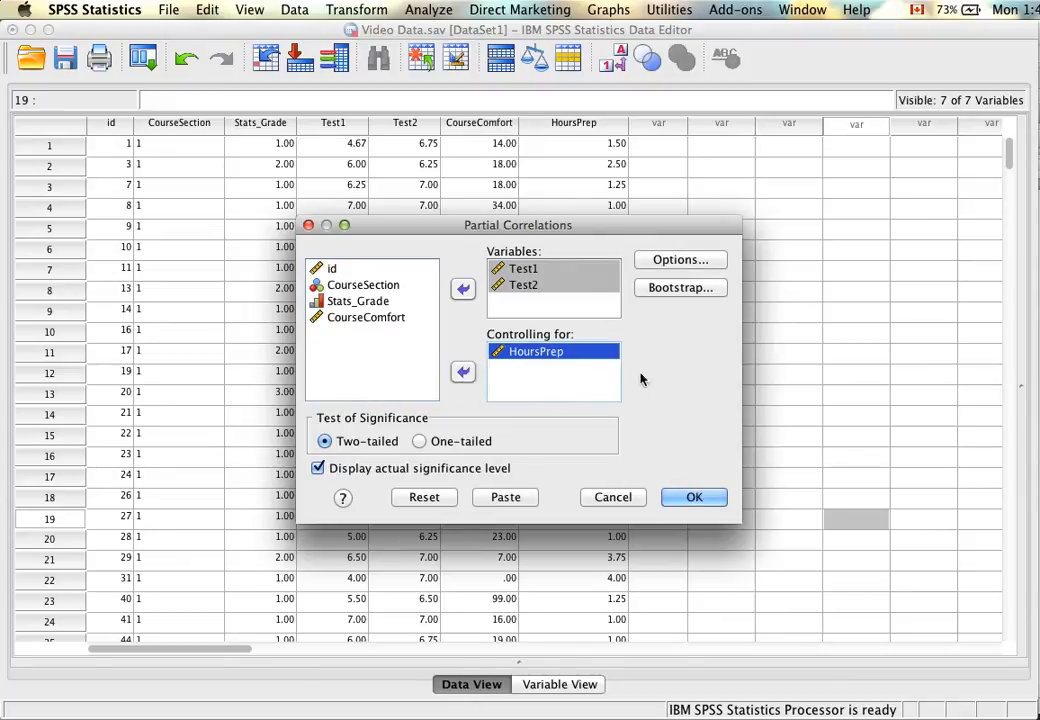
Include zero-order correlations in the partial correlation, keep listwise exclusion of missing cases, and run the analysis.
{"action": "left_click", "coordinate": [679, 260]}
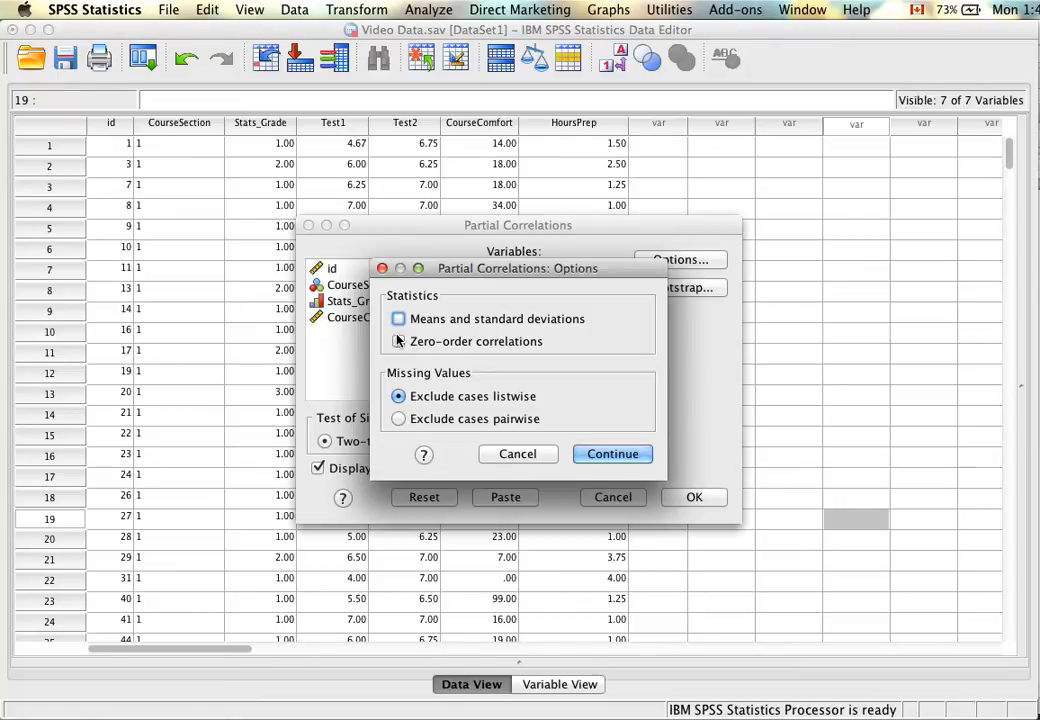
{"action": "left_click_drag", "start_coordinate": [509, 268], "coordinate": [394, 360]}
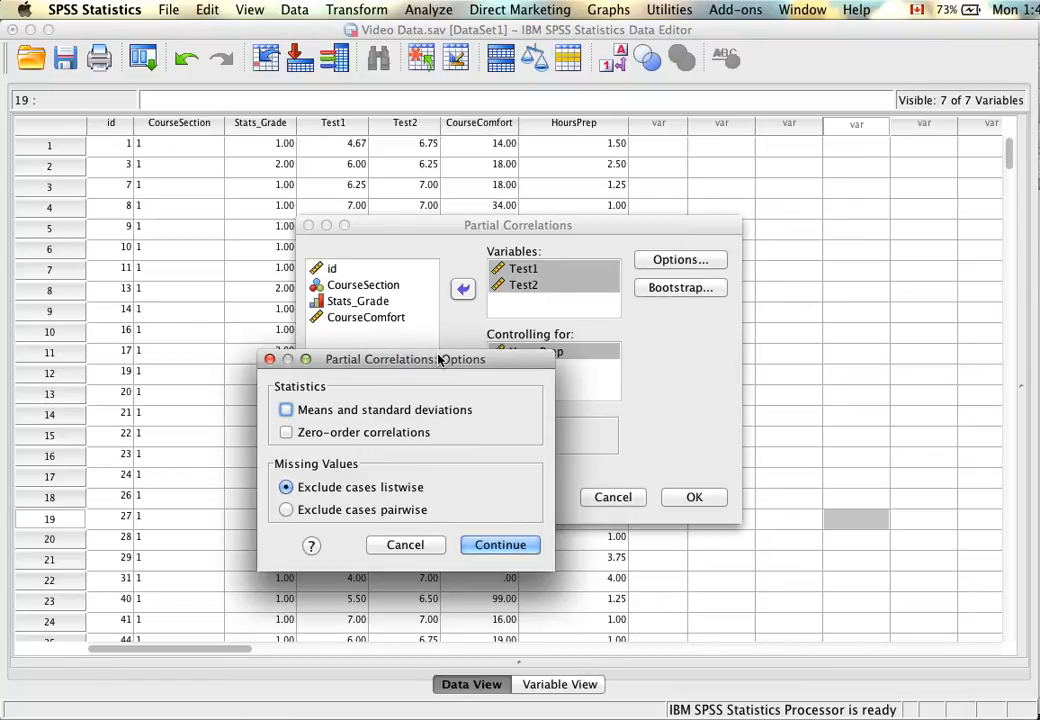
{"action": "left_click", "coordinate": [286, 433]}
{"action": "left_click_drag", "start_coordinate": [487, 358], "coordinate": [378, 285]}
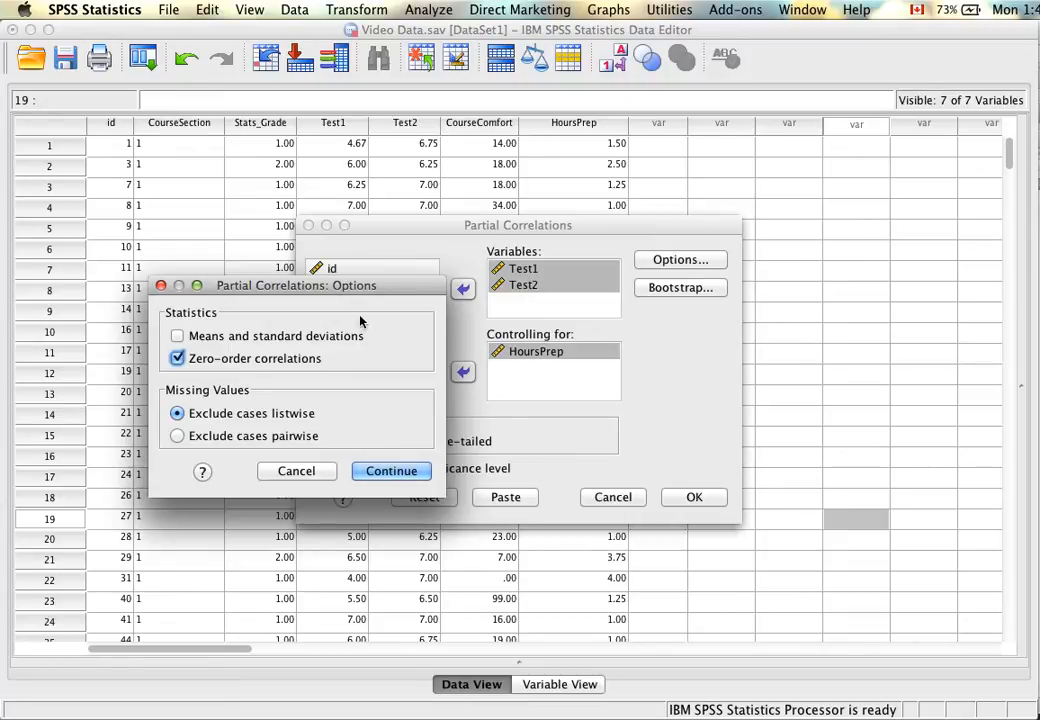
{"action": "left_click", "coordinate": [370, 469]}
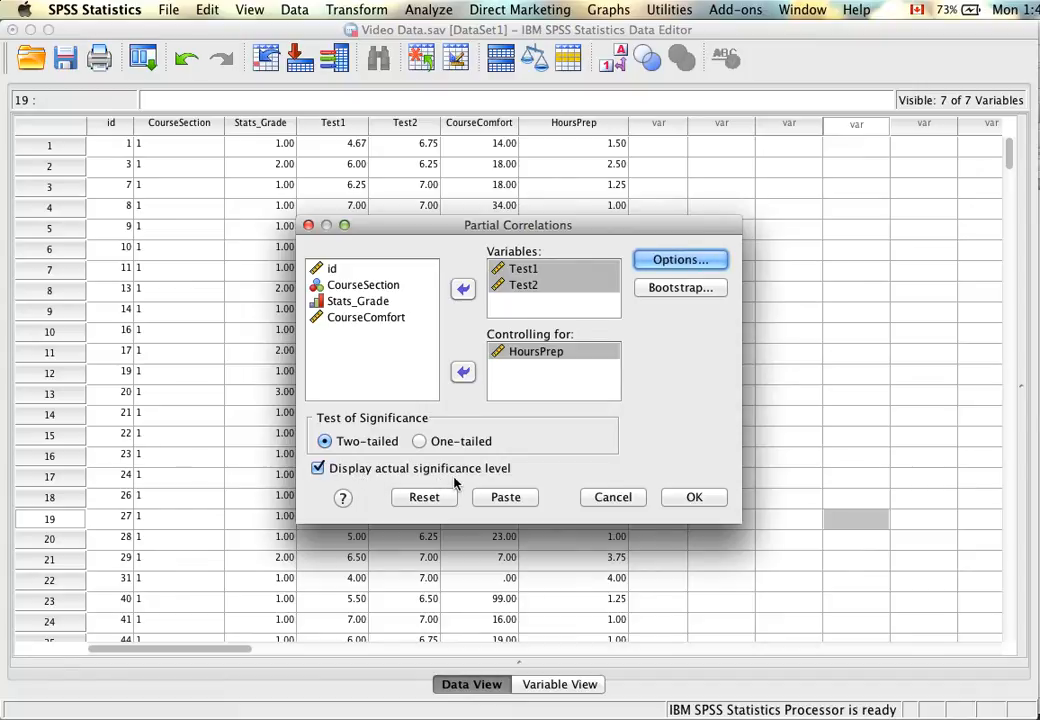
{"action": "left_click", "coordinate": [708, 505]}
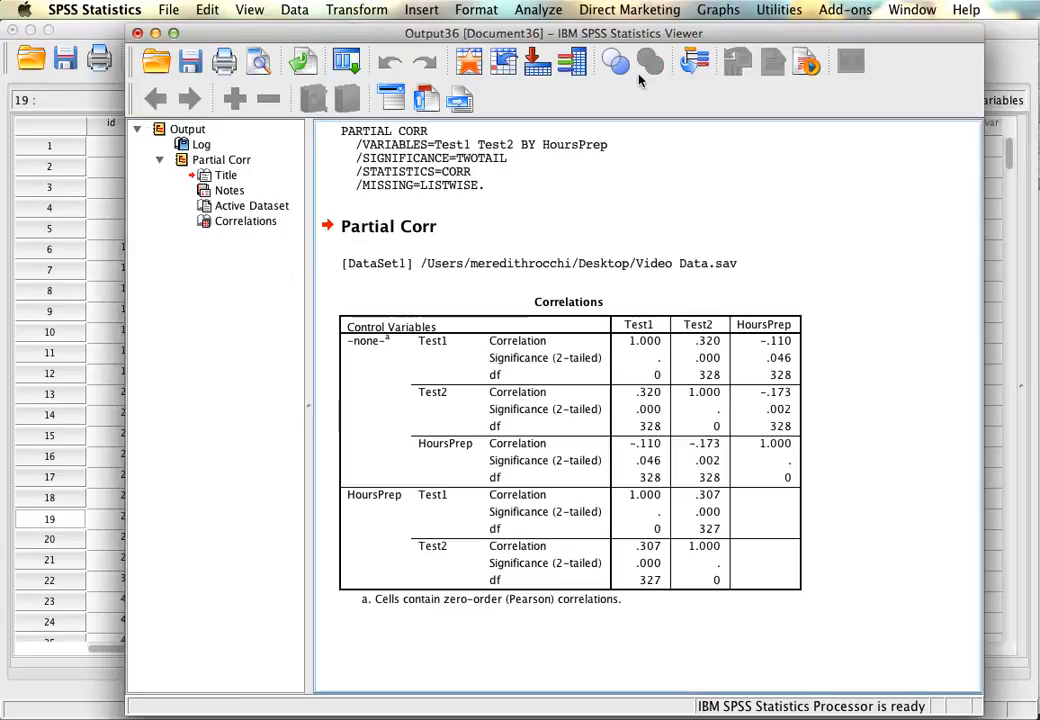
Compare the Test1 and Test2 correlation with and without controlling for HoursPrep, and close the output without saving.
{"action": "left_click_drag", "start_coordinate": [628, 34], "coordinate": [548, 29]}
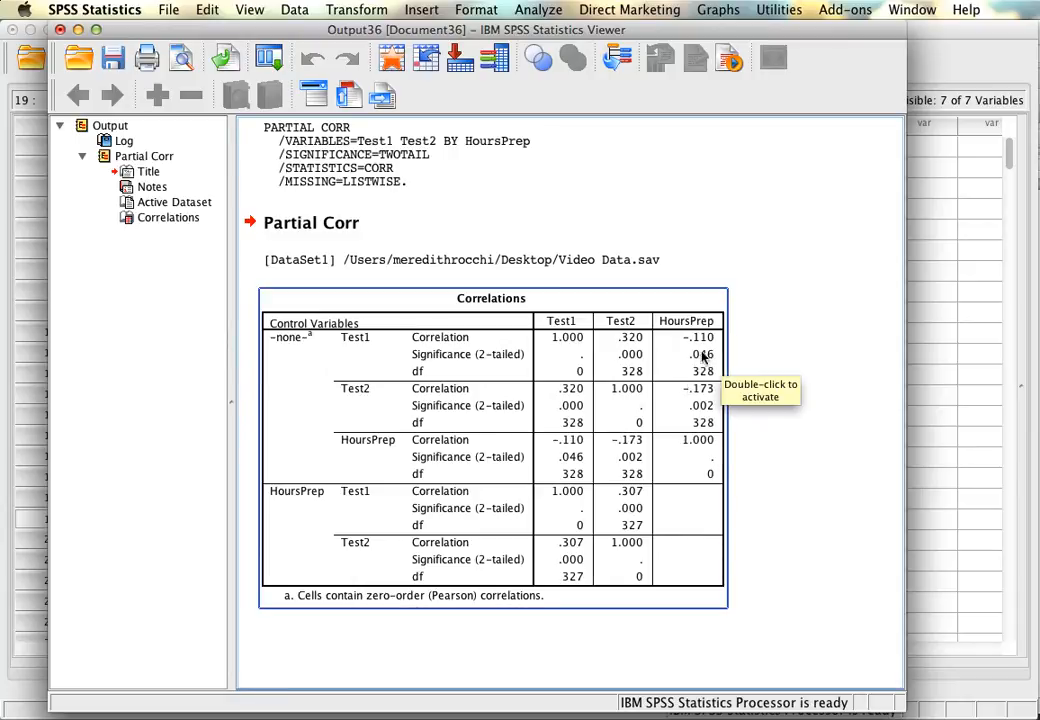
{"action": "left_click", "coordinate": [733, 404]}
{"action": "left_click", "coordinate": [720, 520]}
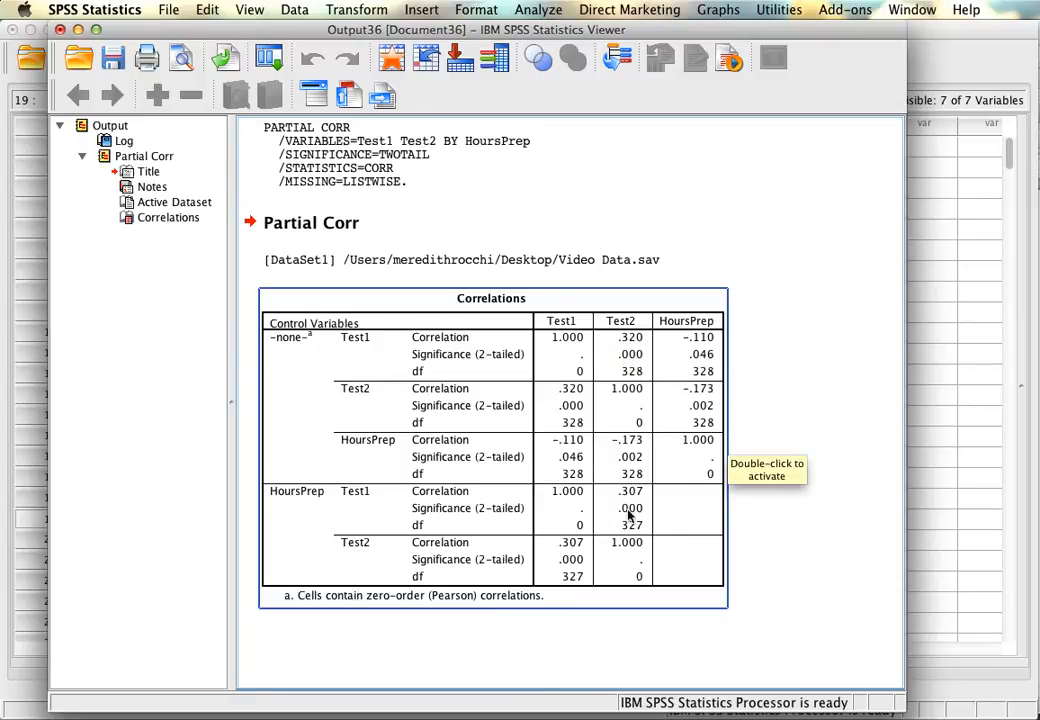
{"action": "left_click", "coordinate": [735, 344]}
{"action": "left_click", "coordinate": [637, 469]}
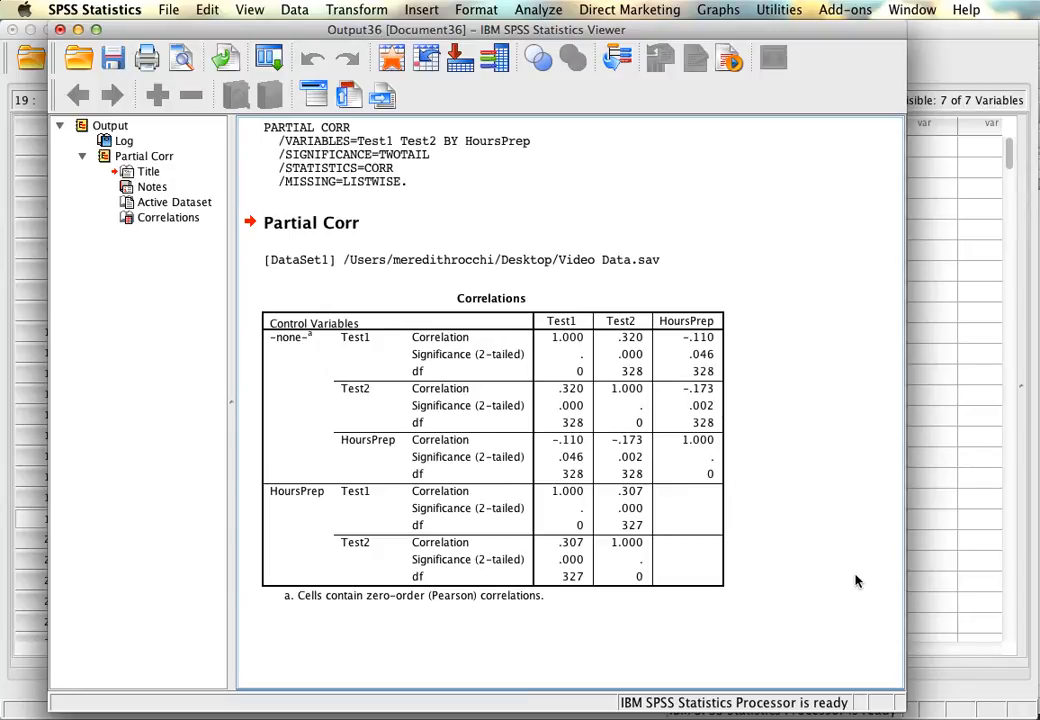
{"action": "left_click", "coordinate": [60, 29]}
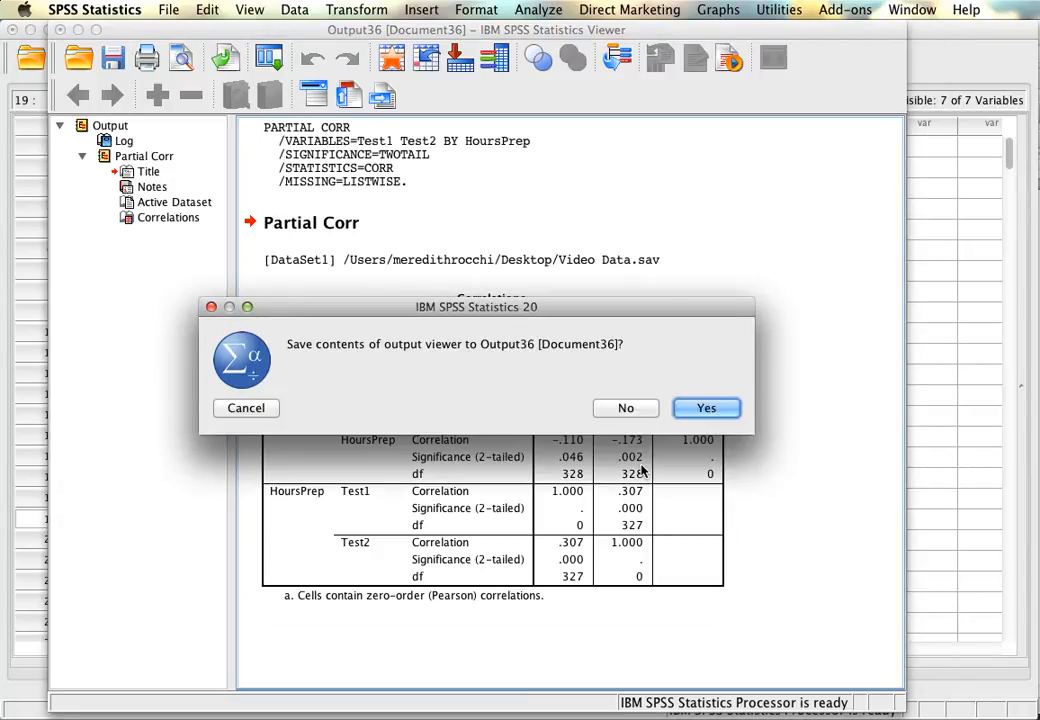
{"action": "left_click", "coordinate": [626, 408]}
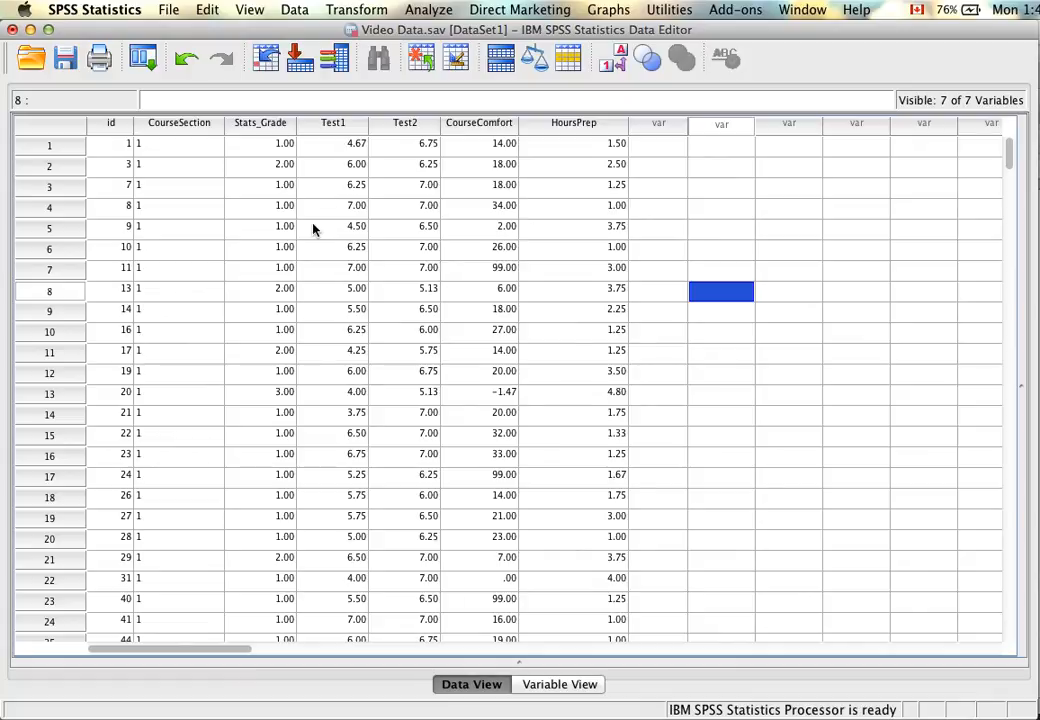
Look through the case rows of the dataset and return to the first case.
{"action": "scroll", "coordinate": [312, 229], "scroll_direction": "down", "scroll_amount": 15}
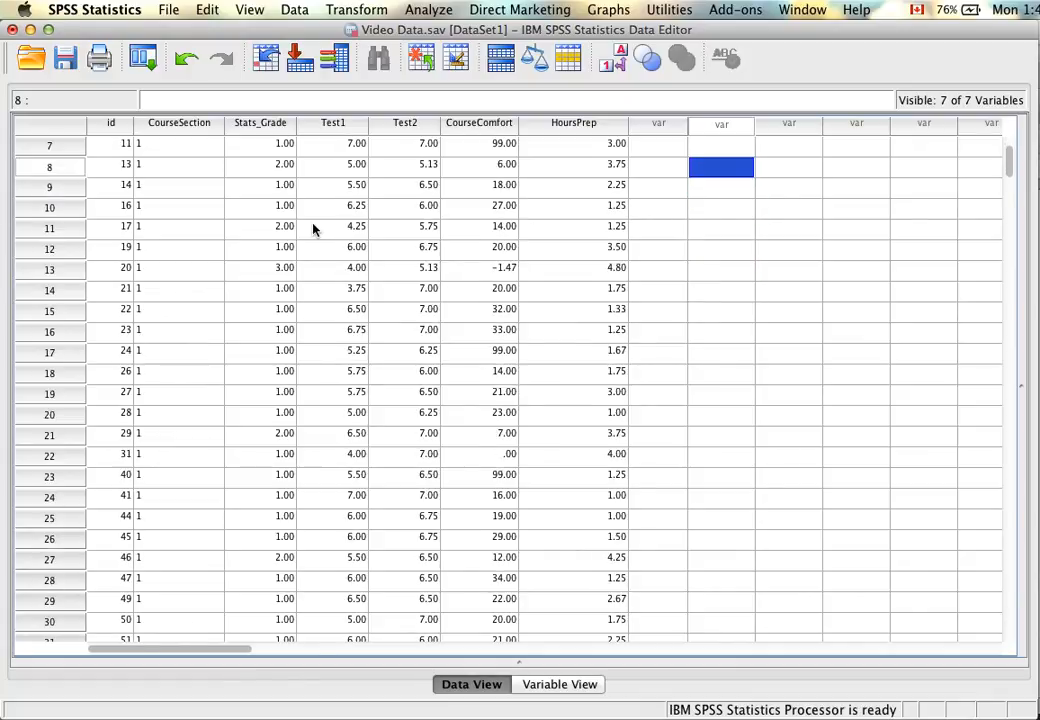
{"action": "scroll", "coordinate": [312, 229], "scroll_direction": "down", "scroll_amount": 4}
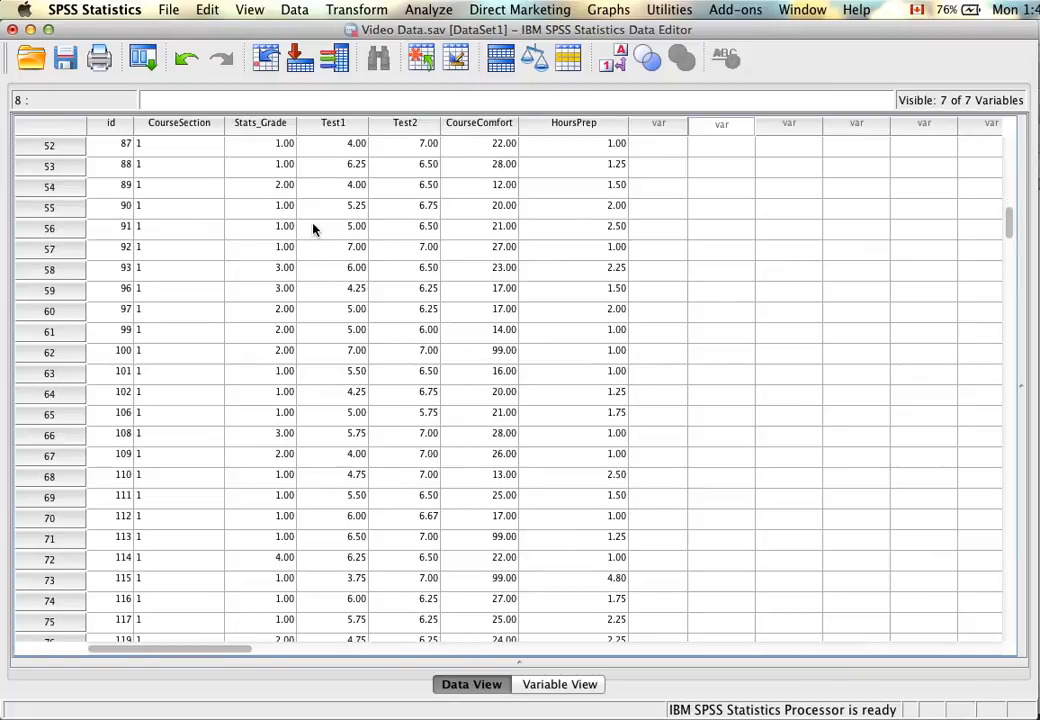
{"action": "scroll", "coordinate": [312, 229], "scroll_direction": "down", "scroll_amount": 1}
{"action": "scroll", "coordinate": [312, 229], "scroll_direction": "up", "scroll_amount": 1}
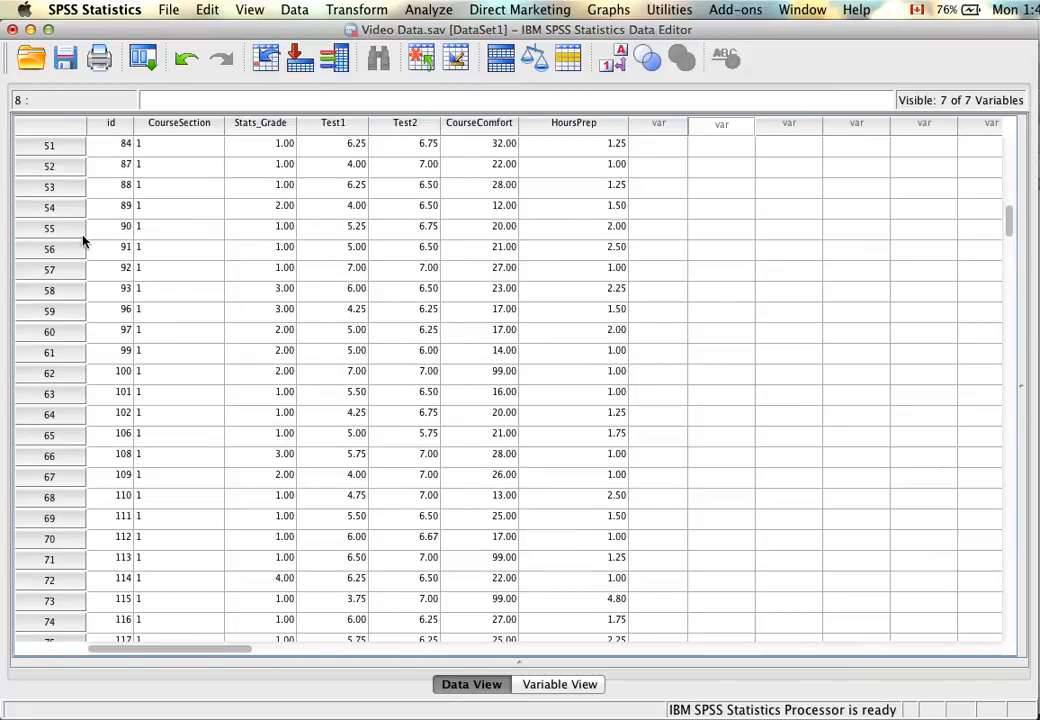
{"action": "scroll", "coordinate": [78, 229], "scroll_direction": "up", "scroll_amount": 1}
{"action": "scroll", "coordinate": [78, 229], "scroll_direction": "down", "scroll_amount": 12}
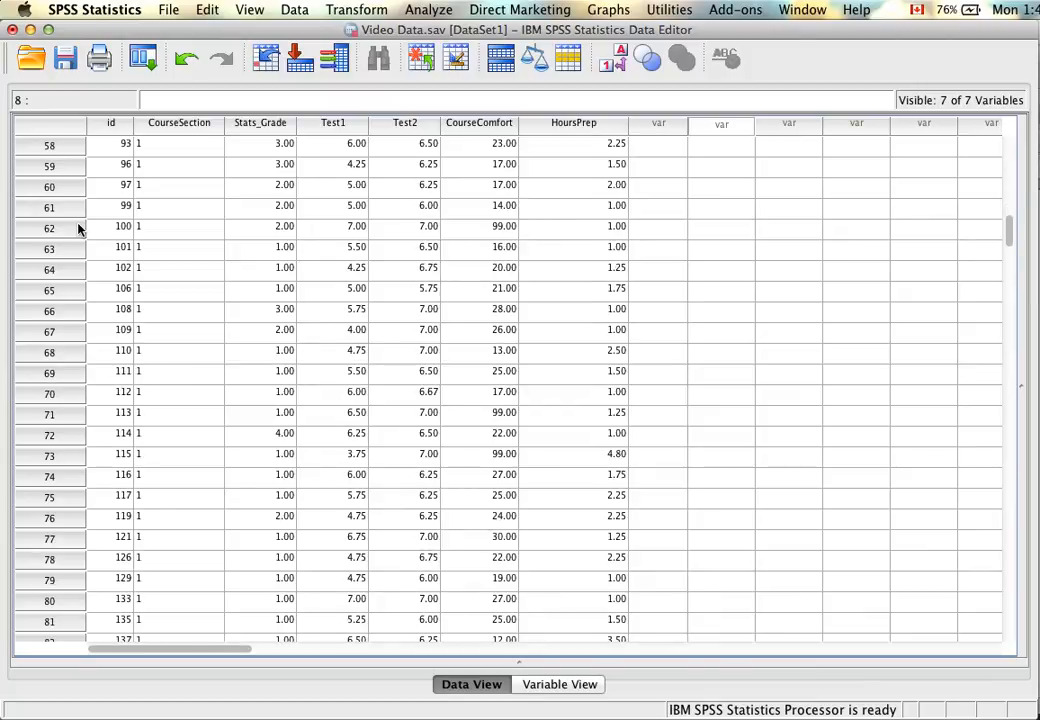
{"action": "scroll", "coordinate": [78, 229], "scroll_direction": "up", "scroll_amount": 4}
{"action": "scroll", "coordinate": [78, 229], "scroll_direction": "up", "scroll_amount": 20}
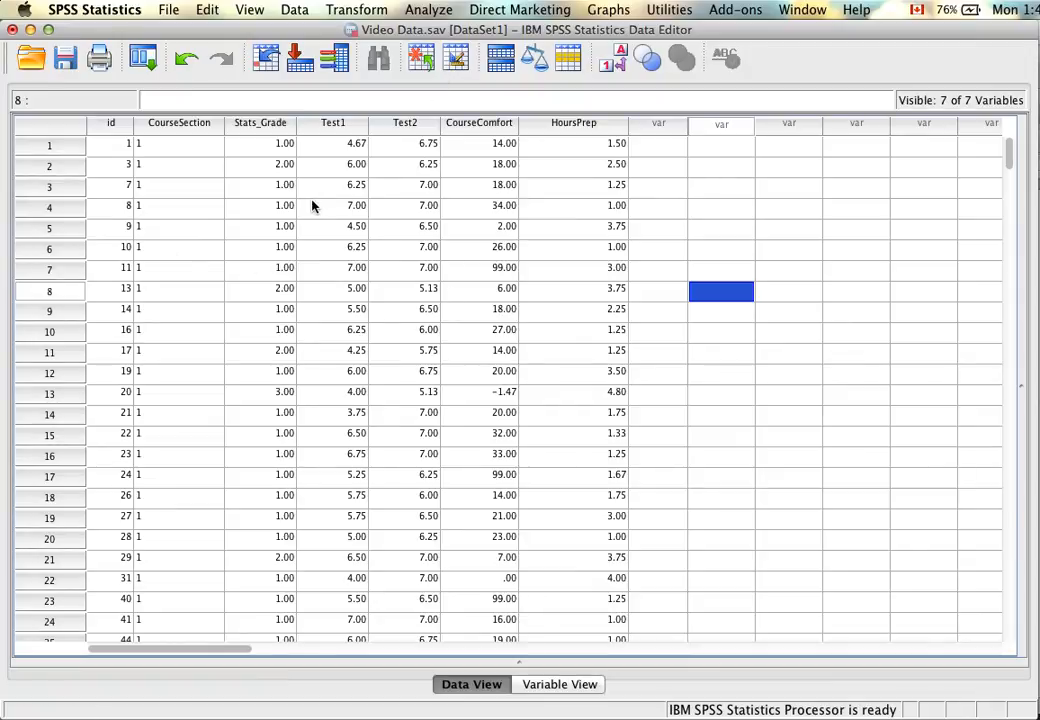
Set up a bivariate correlation that uses Kendall's tau-b and Spearman coefficients instead of Pearson.
{"action": "left_click", "coordinate": [436, 9]}
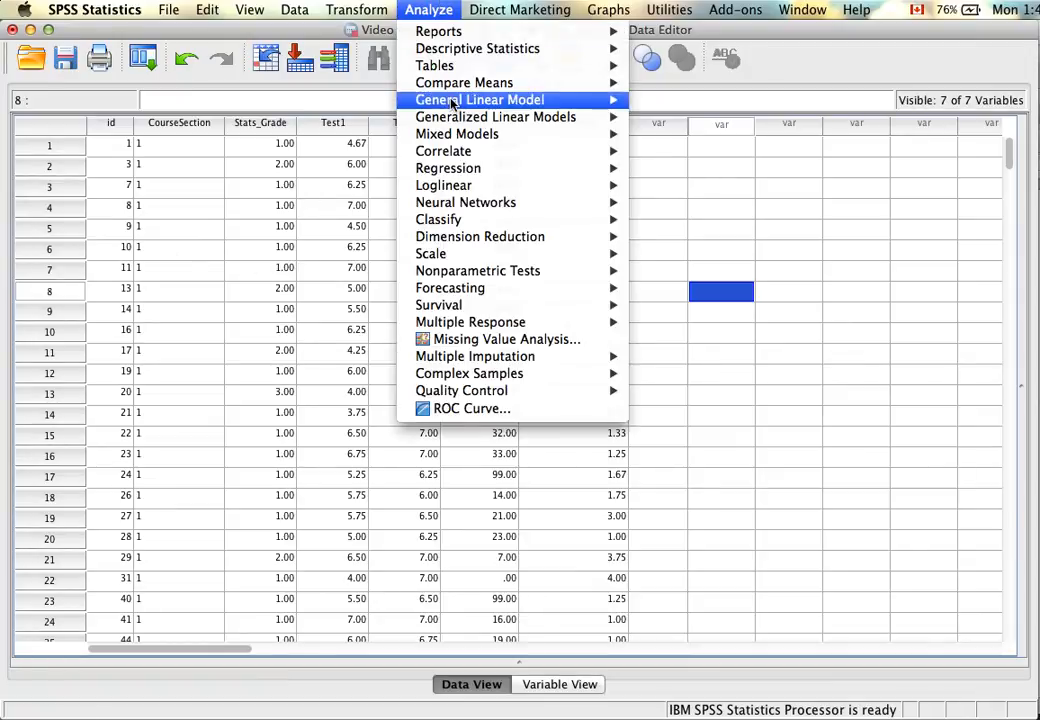
{"action": "mouse_move", "coordinate": [455, 156]}
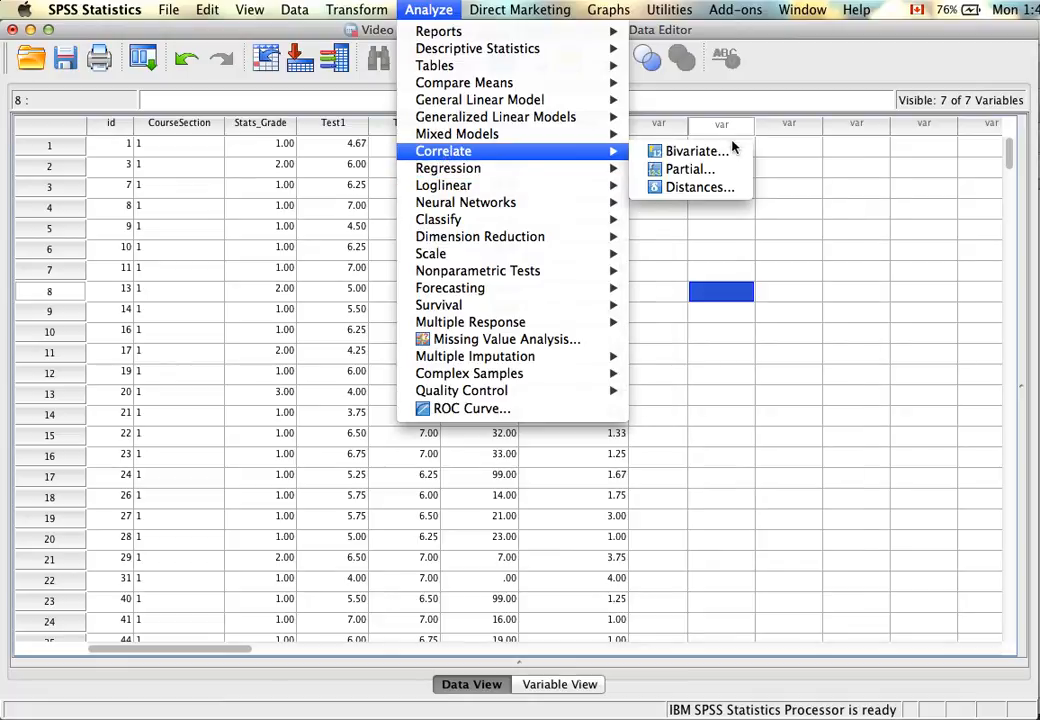
{"action": "left_click", "coordinate": [728, 153]}
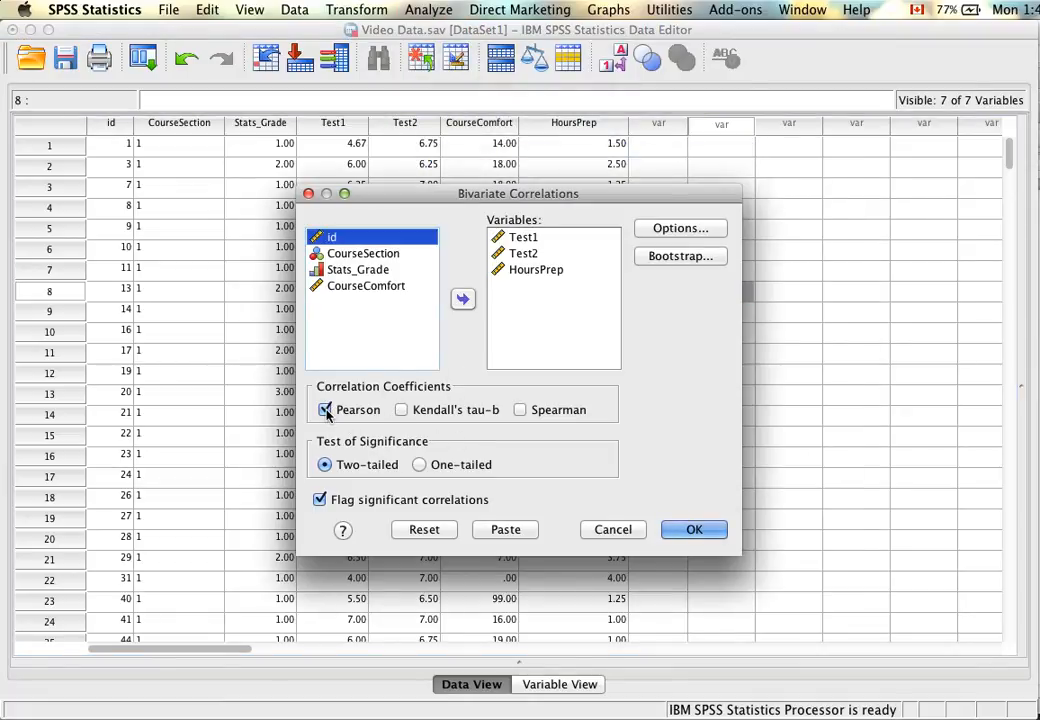
{"action": "left_click", "coordinate": [325, 410]}
{"action": "left_click", "coordinate": [401, 410]}
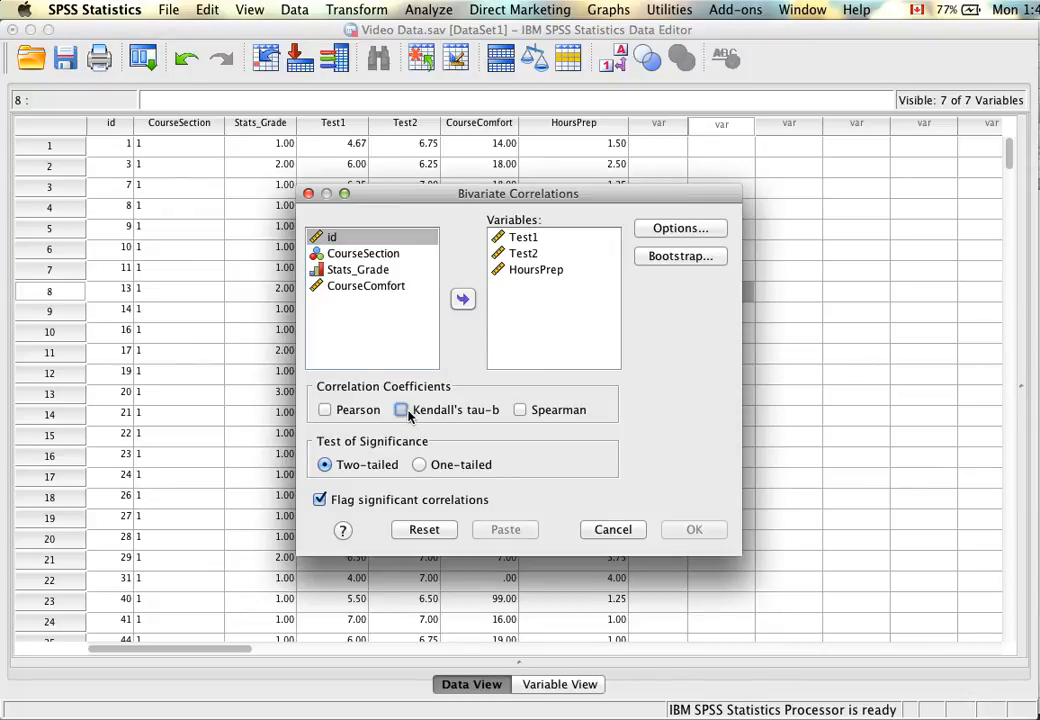
{"action": "left_click", "coordinate": [521, 410]}
Replace Test2 and HoursPrep with Stats_Grade in the correlation variables, leaving Test1 and Stats_Grade for analysis.
{"action": "left_click", "coordinate": [499, 269]}
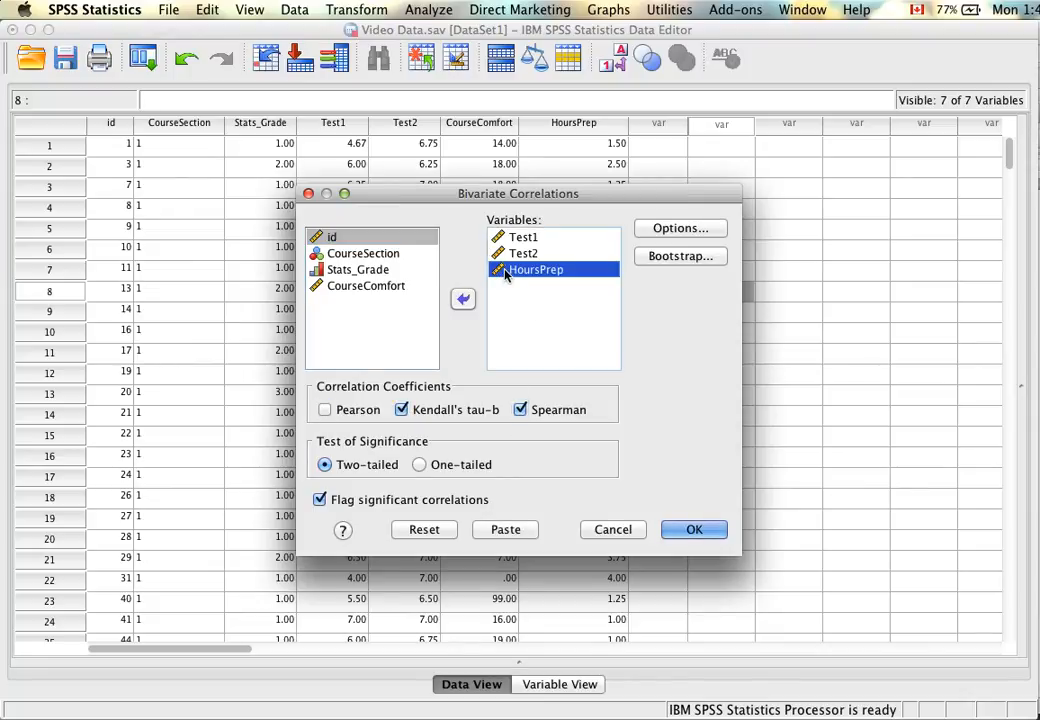
{"action": "left_click", "coordinate": [515, 253], "text": "shift"}
{"action": "left_click", "coordinate": [463, 300]}
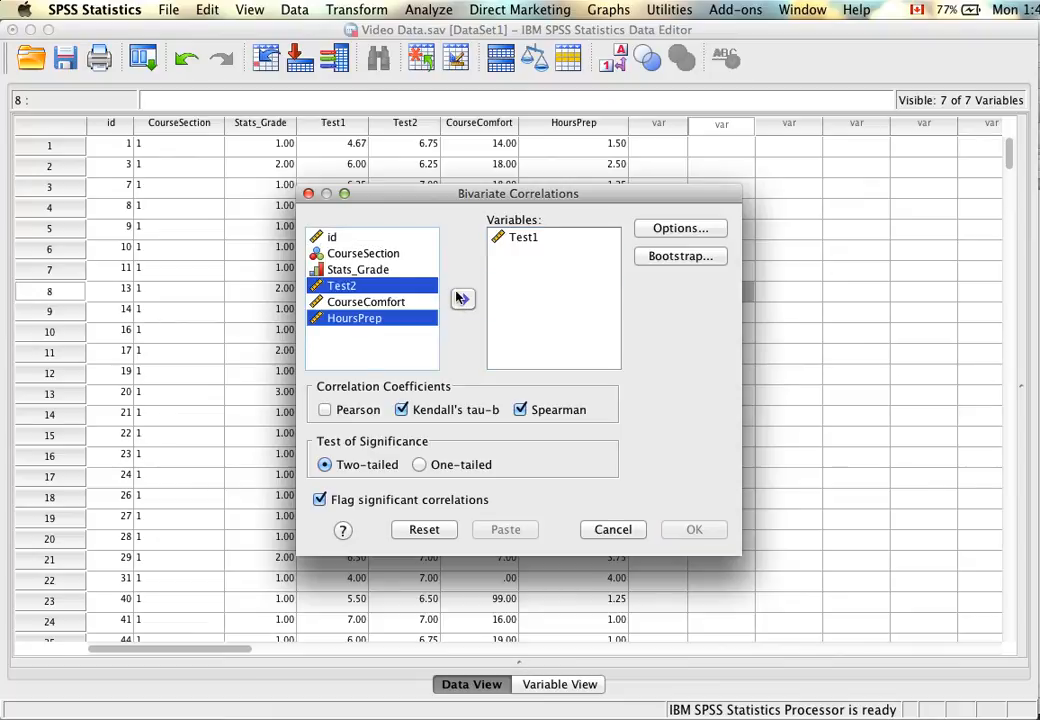
{"action": "left_click", "coordinate": [370, 253]}
{"action": "left_click", "coordinate": [375, 269]}
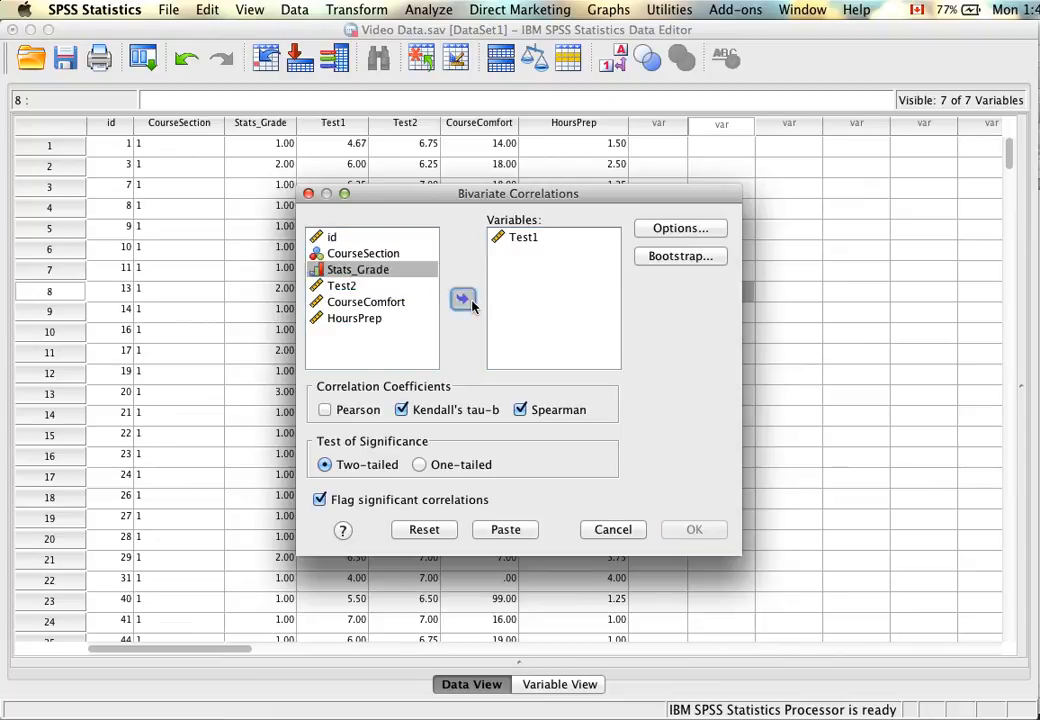
{"action": "left_click", "coordinate": [463, 299]}
Review the statistics and missing-value options for the nonparametric correlations and keep pairwise exclusion of cases.
{"action": "left_click", "coordinate": [668, 232]}
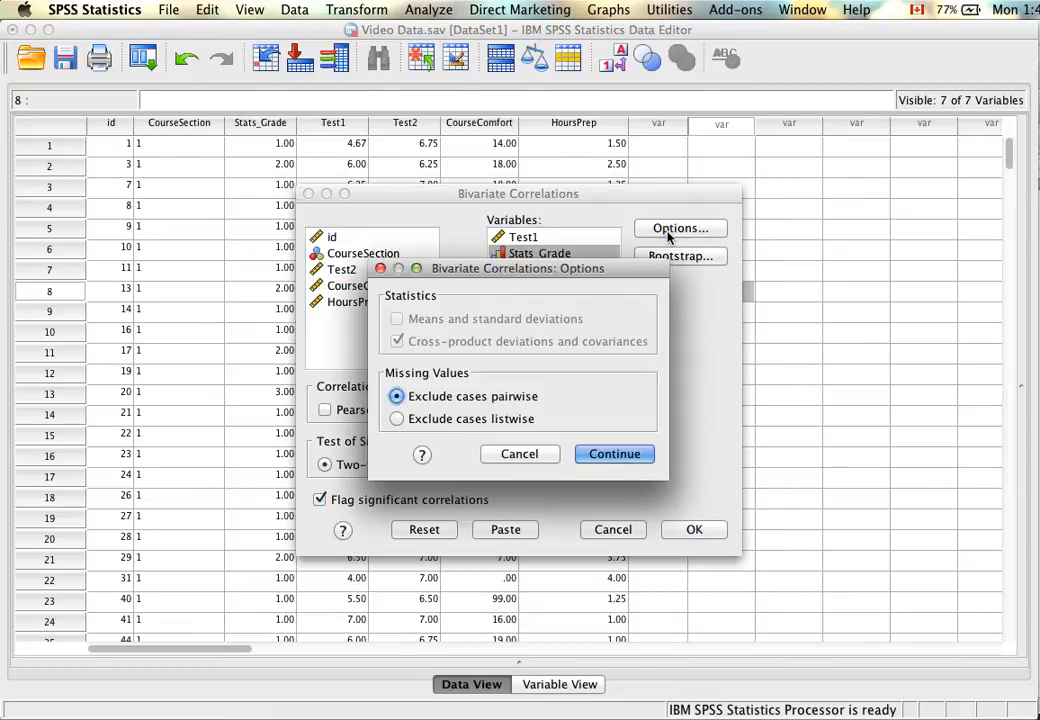
{"action": "left_click_drag", "start_coordinate": [480, 270], "coordinate": [234, 215]}
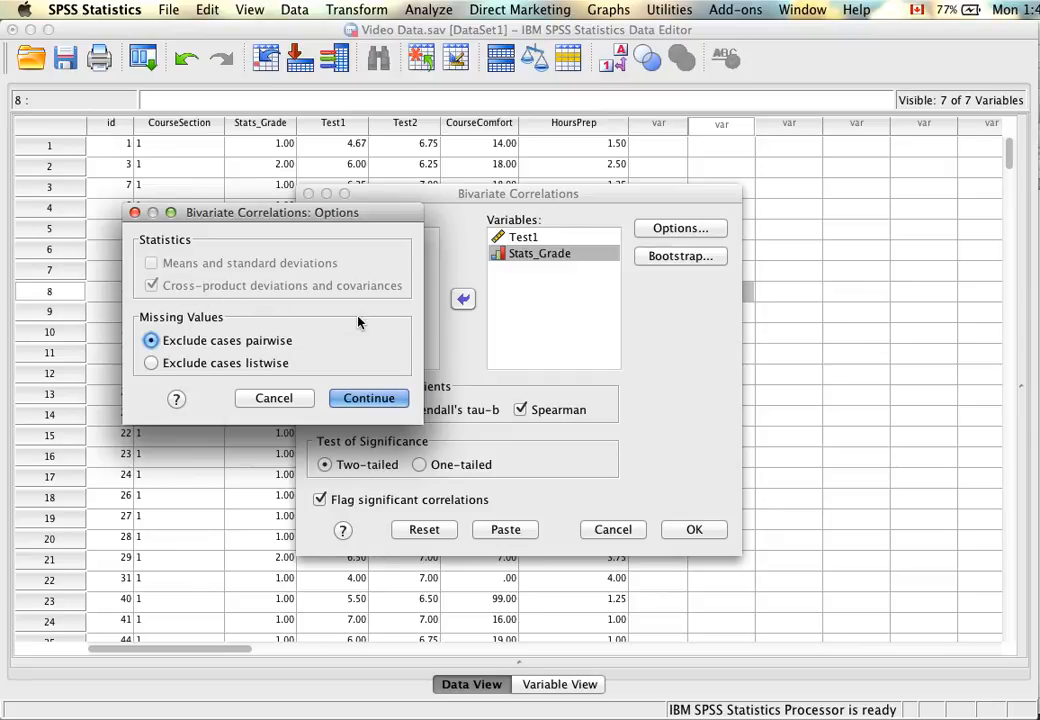
{"action": "left_click_drag", "start_coordinate": [280, 212], "coordinate": [209, 190]}
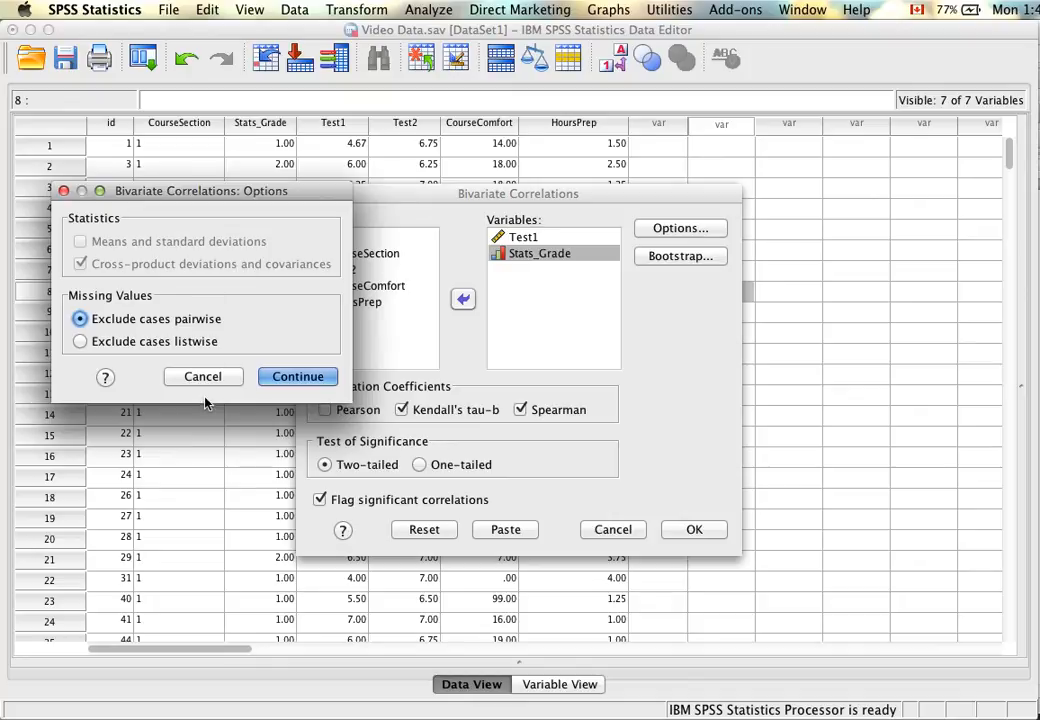
{"action": "left_click", "coordinate": [296, 376]}
Include Pearson to compare its available statistics options, cancel the options and exclude Pearson again.
{"action": "left_click", "coordinate": [325, 409]}
{"action": "left_click", "coordinate": [680, 228]}
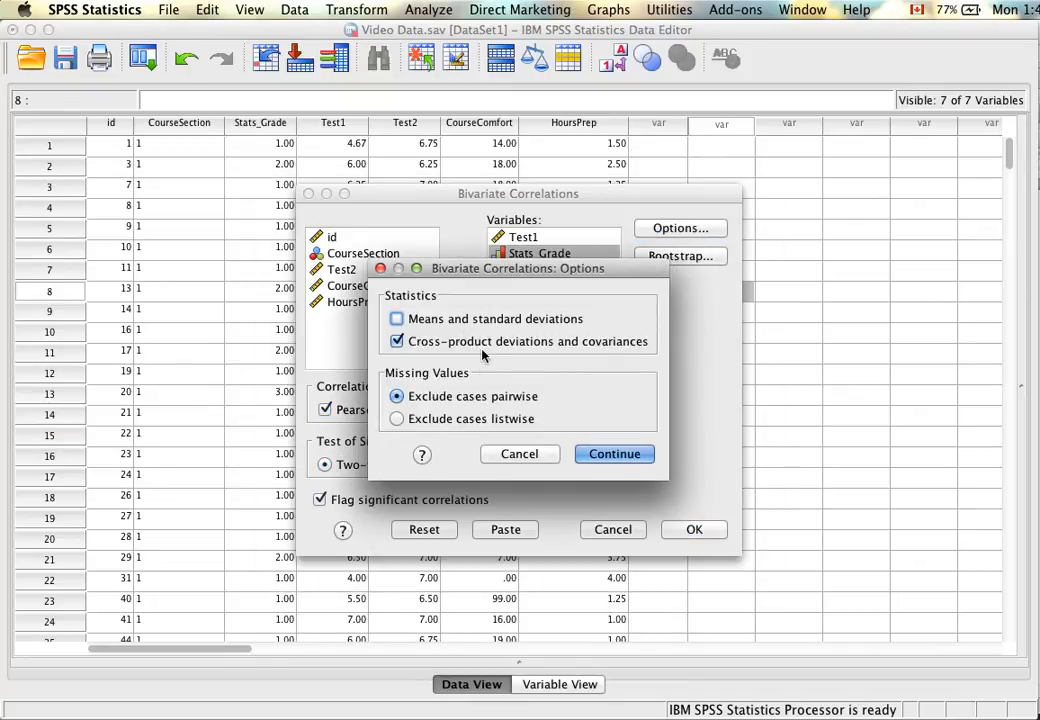
{"action": "left_click_drag", "start_coordinate": [491, 262], "coordinate": [217, 157]}
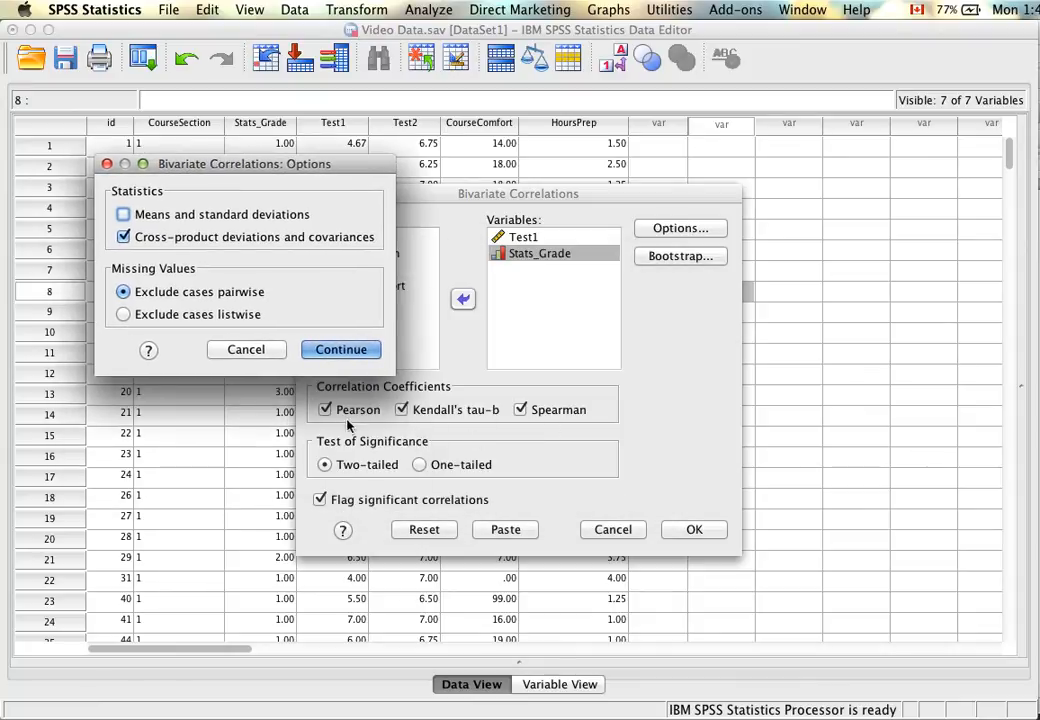
{"action": "left_click", "coordinate": [255, 350]}
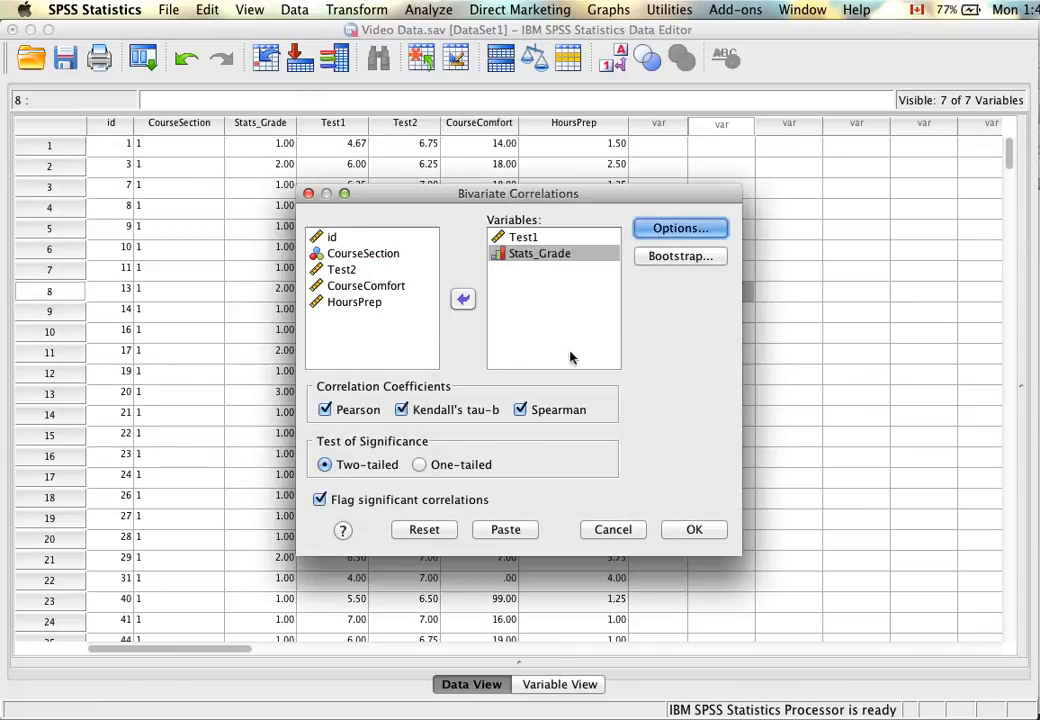
{"action": "left_click", "coordinate": [326, 409]}
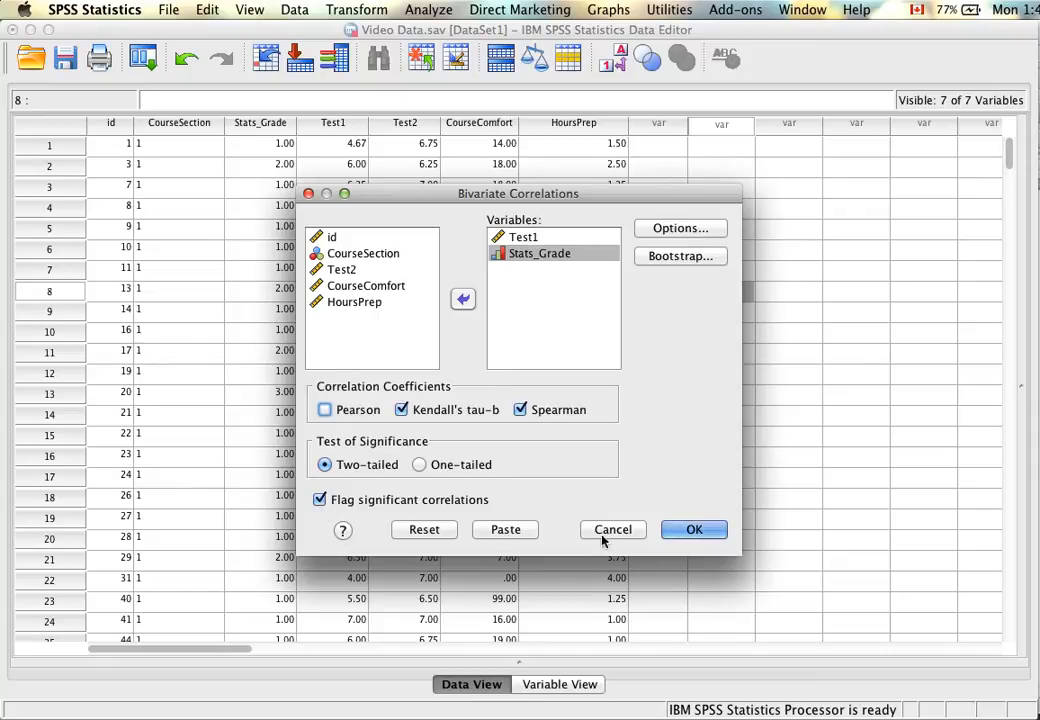
Run the two-tailed Kendall's tau-b and Spearman correlations of Test1 and Stats_Grade and select the Correlations table in the output.
{"action": "left_click", "coordinate": [694, 532]}
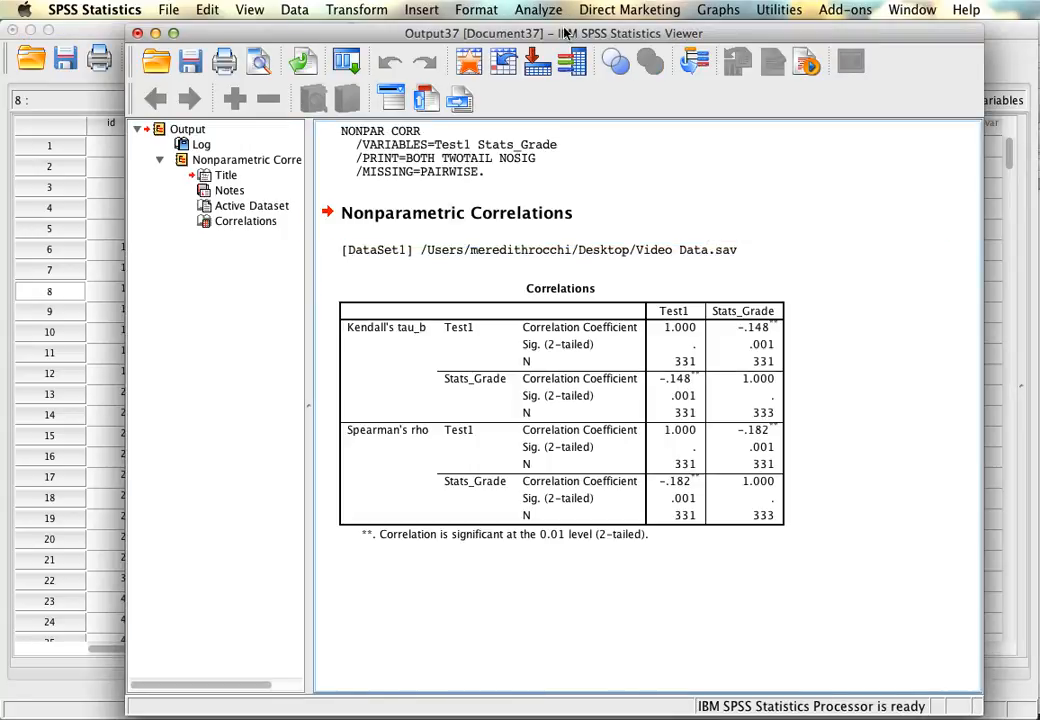
{"action": "left_click_drag", "start_coordinate": [561, 30], "coordinate": [506, 32]}
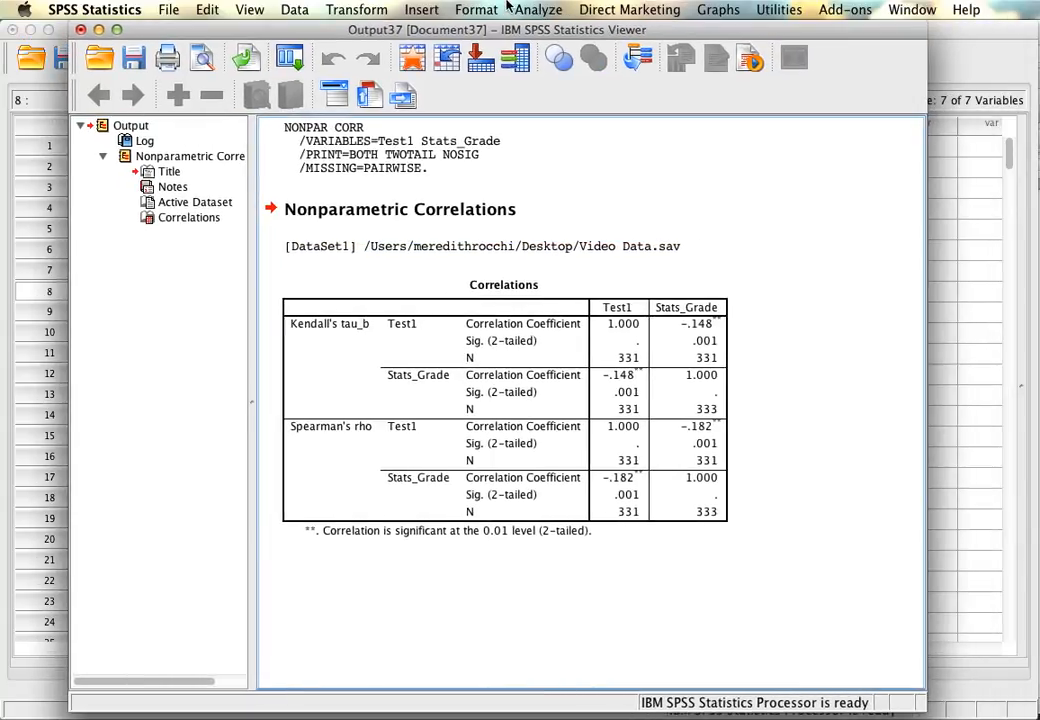
{"action": "left_click", "coordinate": [420, 322]}
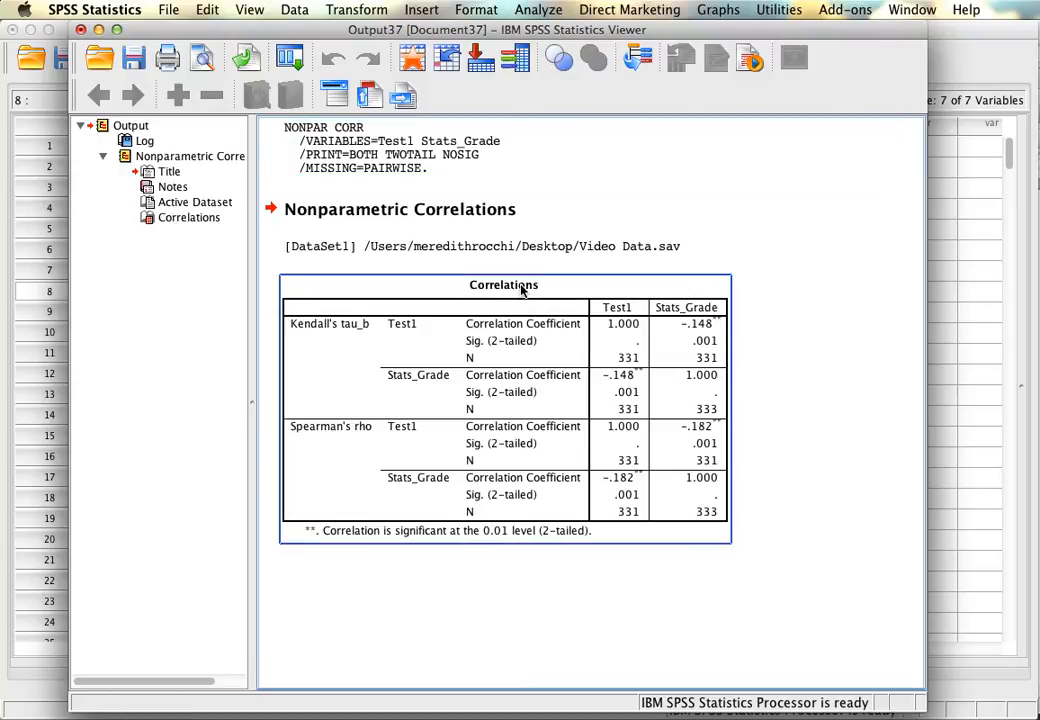
Examine the Kendall's tau-b and Spearman's rho results for Test1 and Stats_Grade, and close the output without saving.
{"action": "left_click_drag", "start_coordinate": [475, 34], "coordinate": [443, 13]}
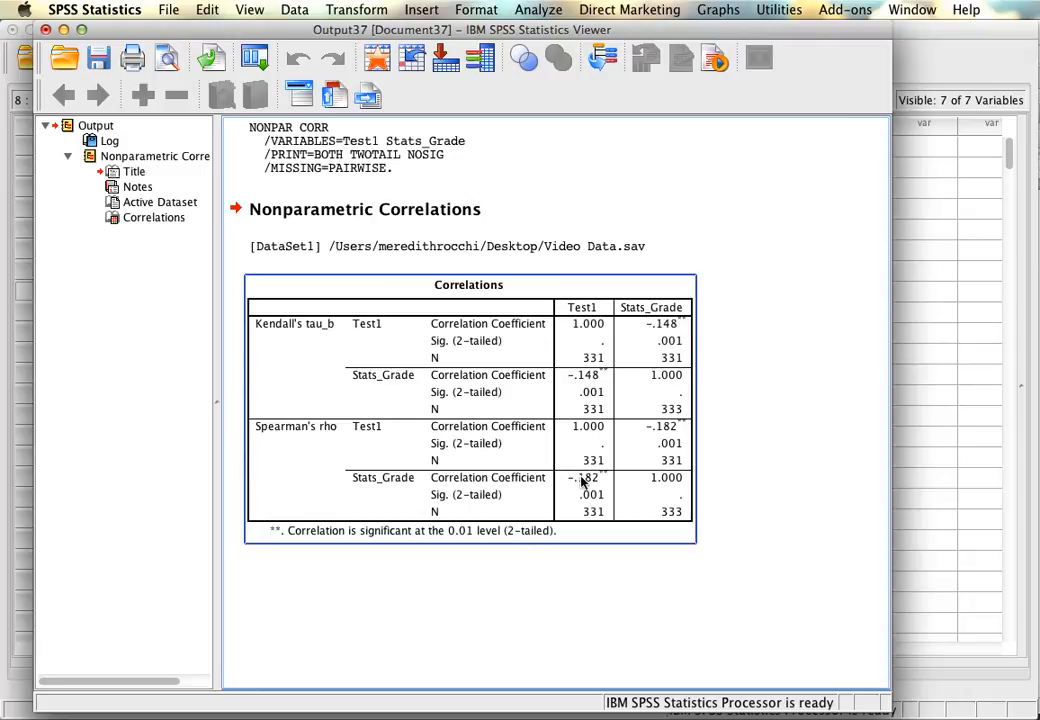
{"action": "left_click", "coordinate": [787, 398]}
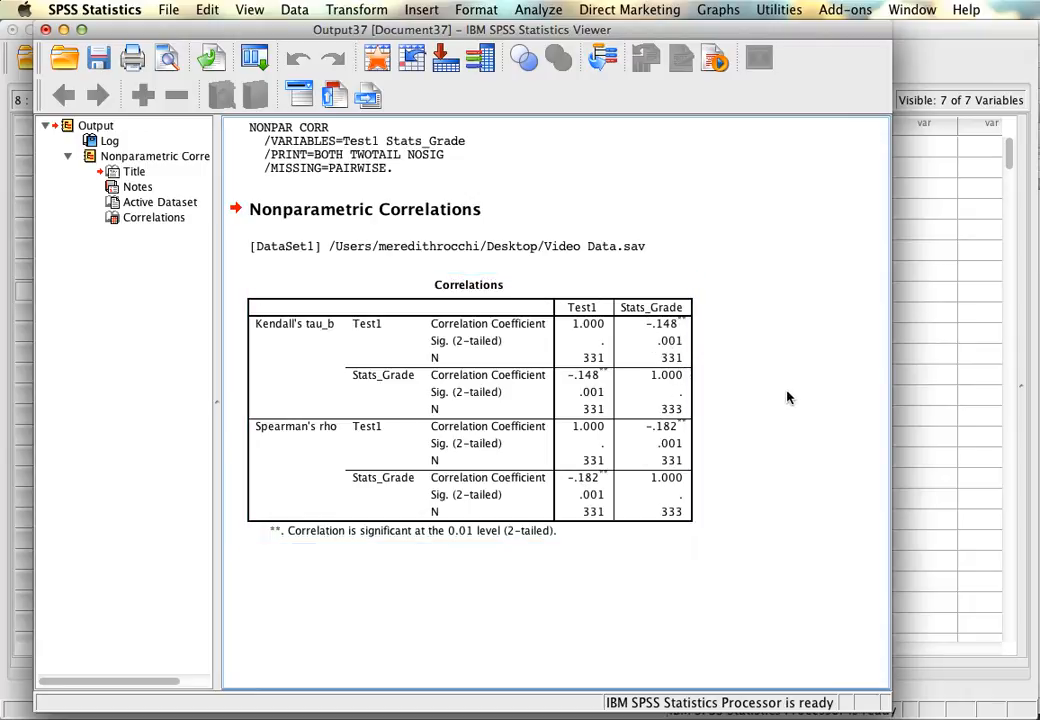
{"action": "left_click", "coordinate": [45, 29]}
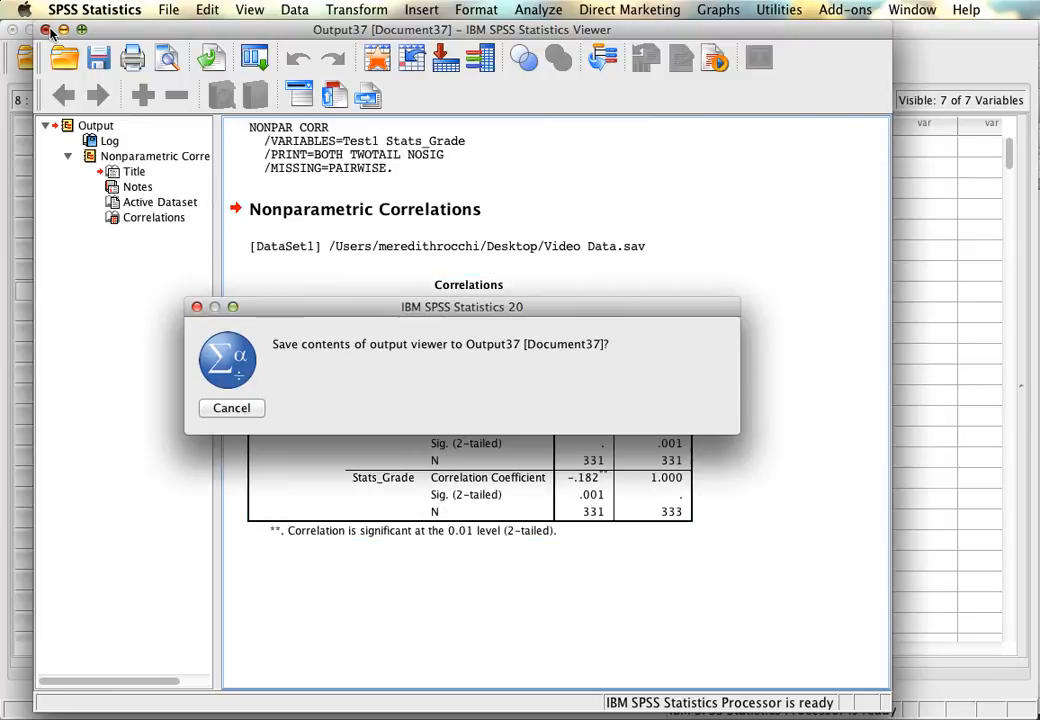
{"action": "left_click", "coordinate": [600, 406]}
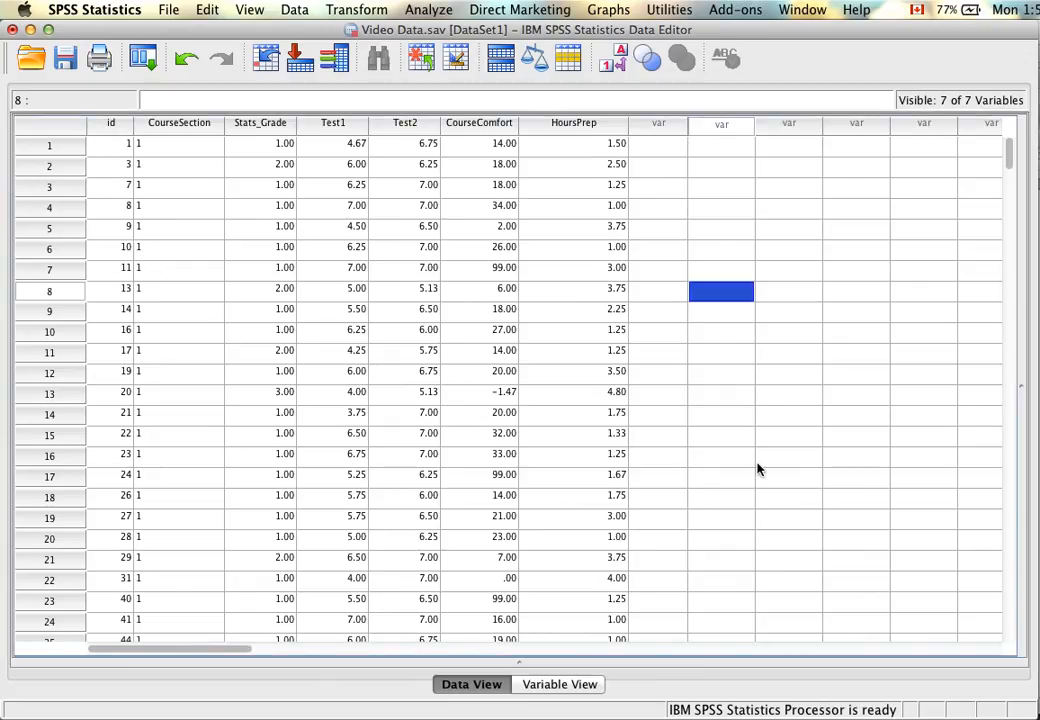